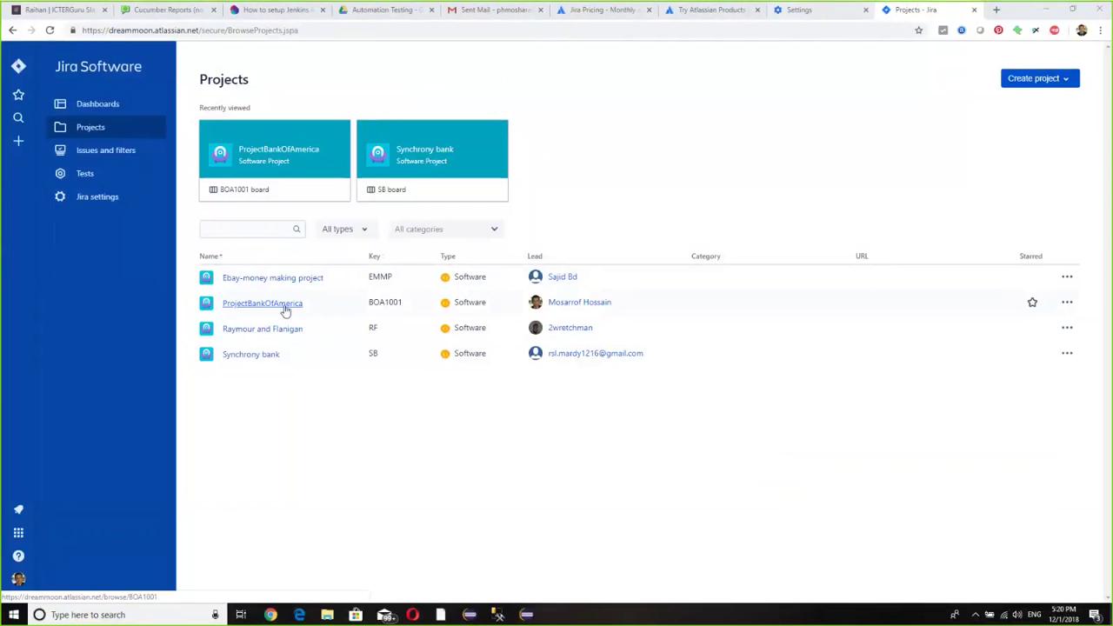
# Open the ProjectBankOfAmerica sprint board and move the BOA-HeaderLinktest card from In Progress to Review.
pyautogui.click(243, 306)
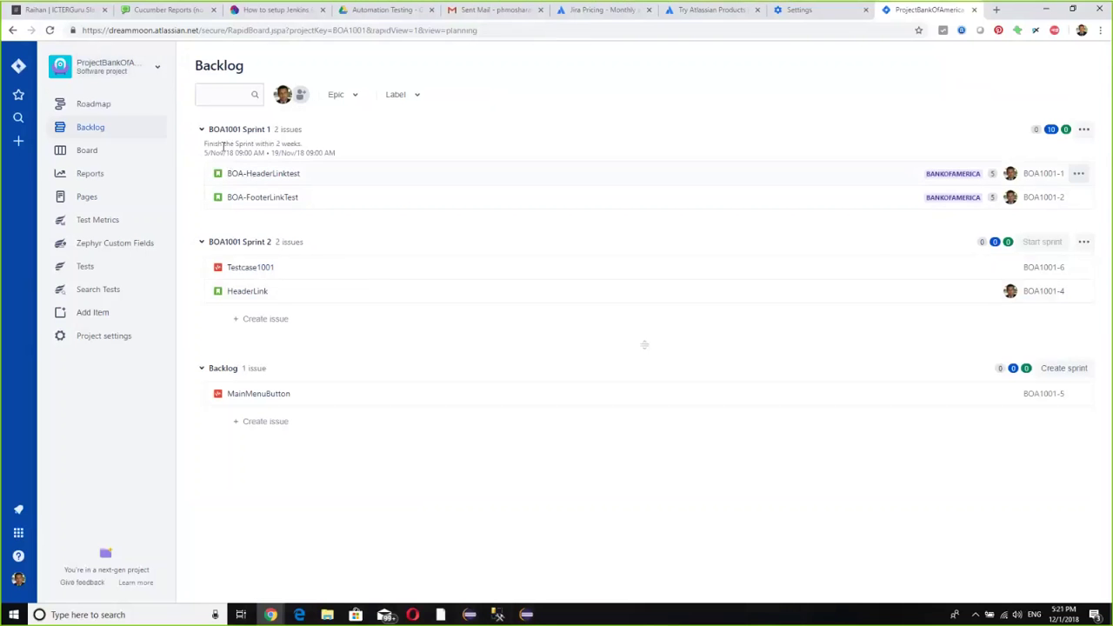
pyautogui.click(101, 153)
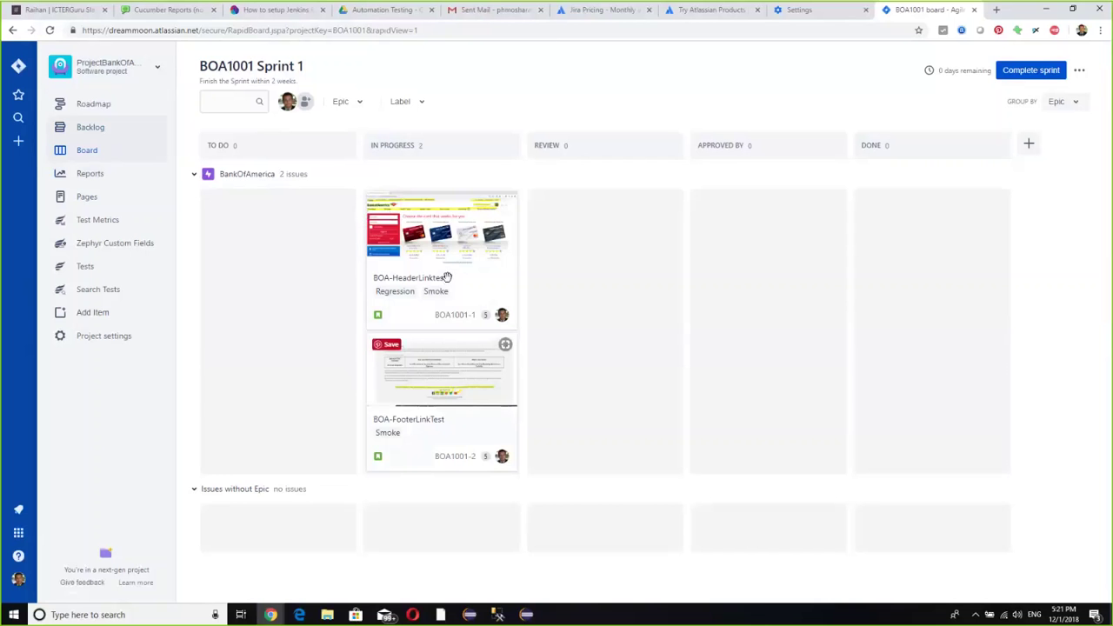
pyautogui.moveTo(447, 276); pyautogui.dragTo(601, 288)
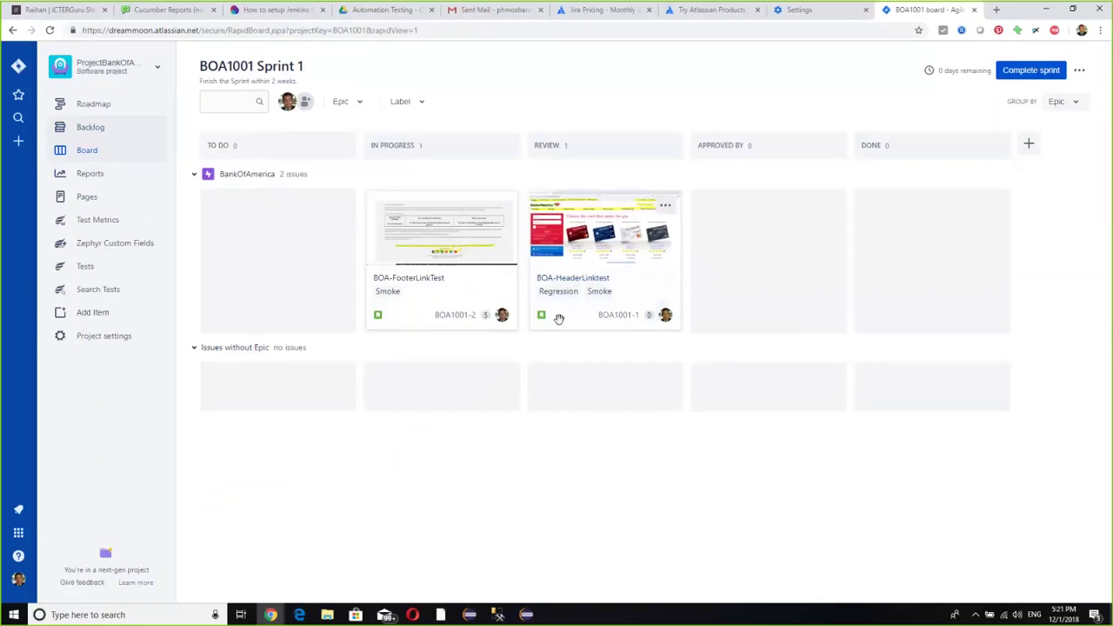
# Collapse and re-expand the BankOfAmerica epic group on the sprint board.
pyautogui.click(193, 349)
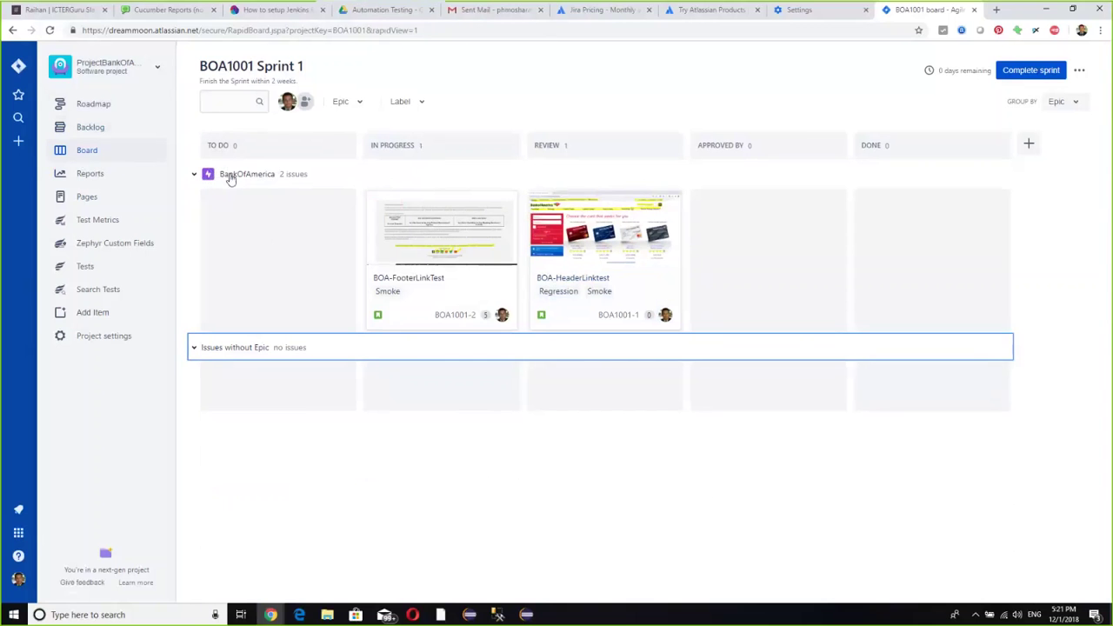
pyautogui.click(275, 175)
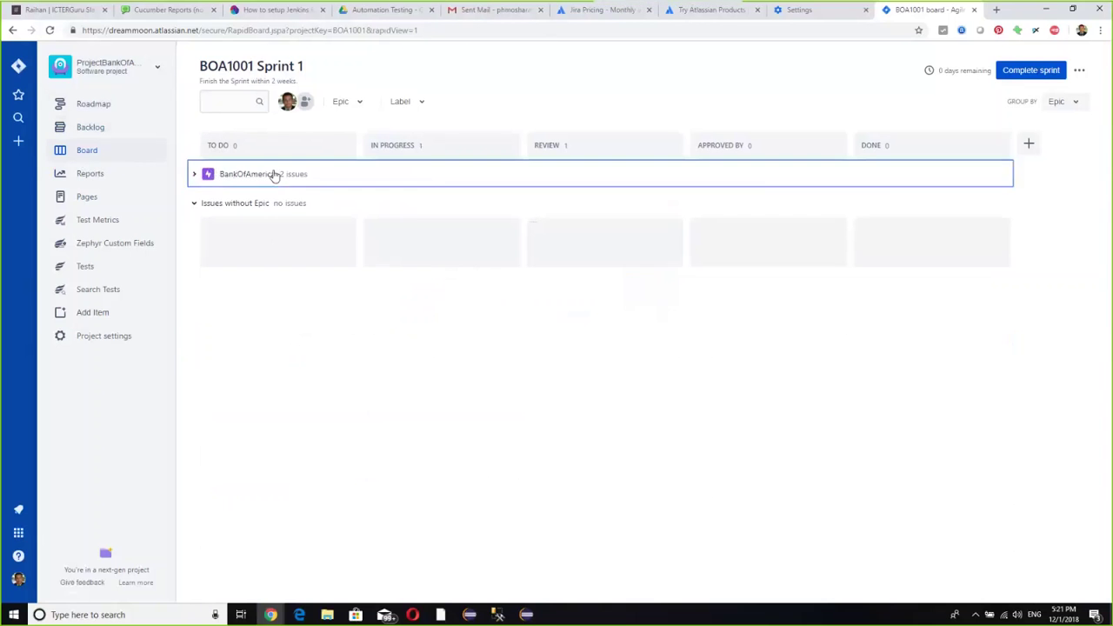
pyautogui.click(275, 176)
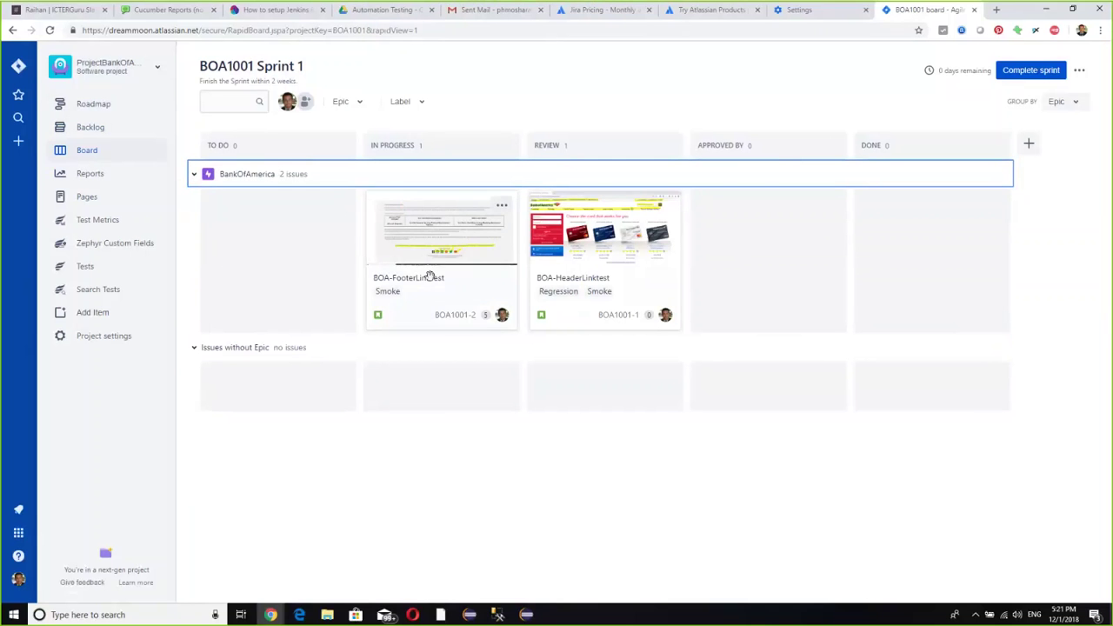
# Move both the BOA-FooterLinkTest and BOA-HeaderLinktest cards to the To Do column.
pyautogui.moveTo(427, 275); pyautogui.dragTo(274, 261)
pyautogui.moveTo(645, 264); pyautogui.dragTo(314, 306)
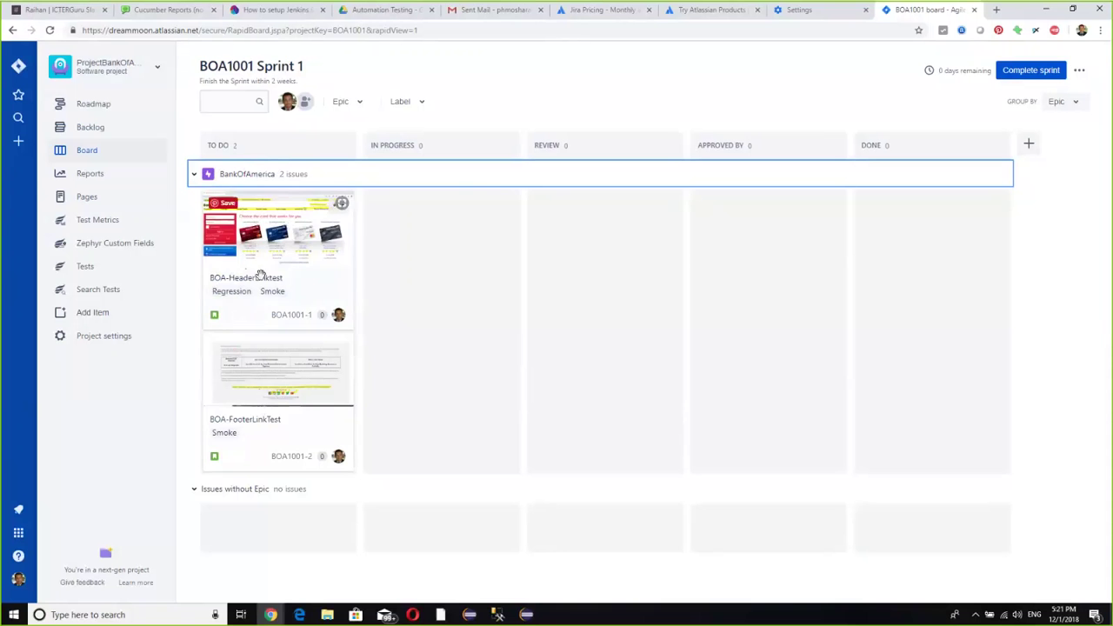
# Move BOA-HeaderLinktest to In Progress, and take BOA-FooterLinkTest through Review to Done.
pyautogui.moveTo(258, 273); pyautogui.dragTo(390, 297)
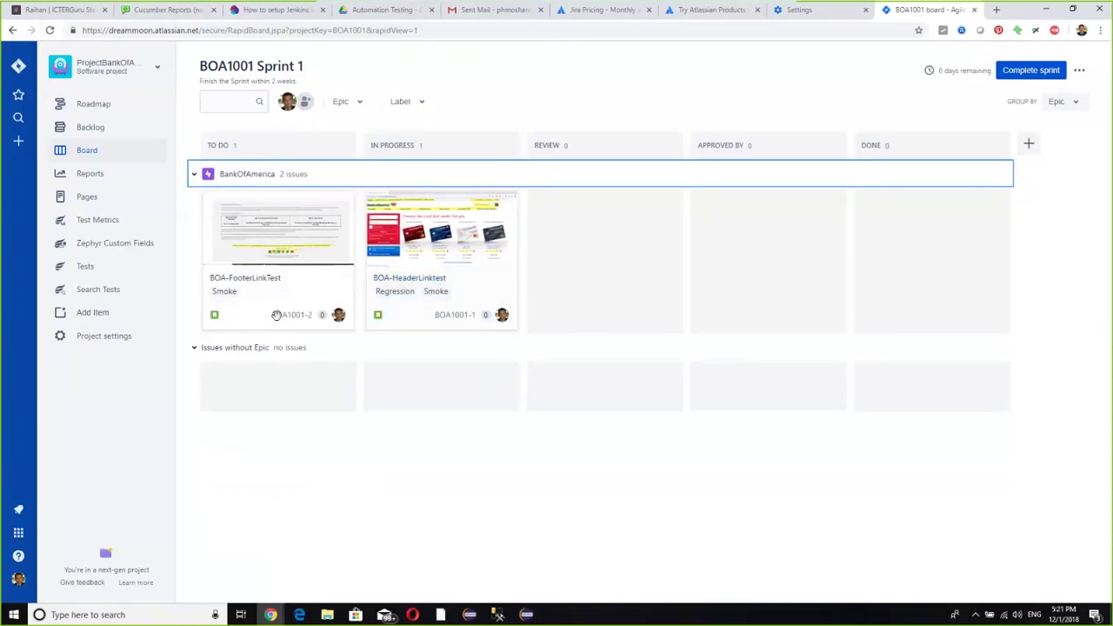
pyautogui.moveTo(280, 268); pyautogui.dragTo(601, 259)
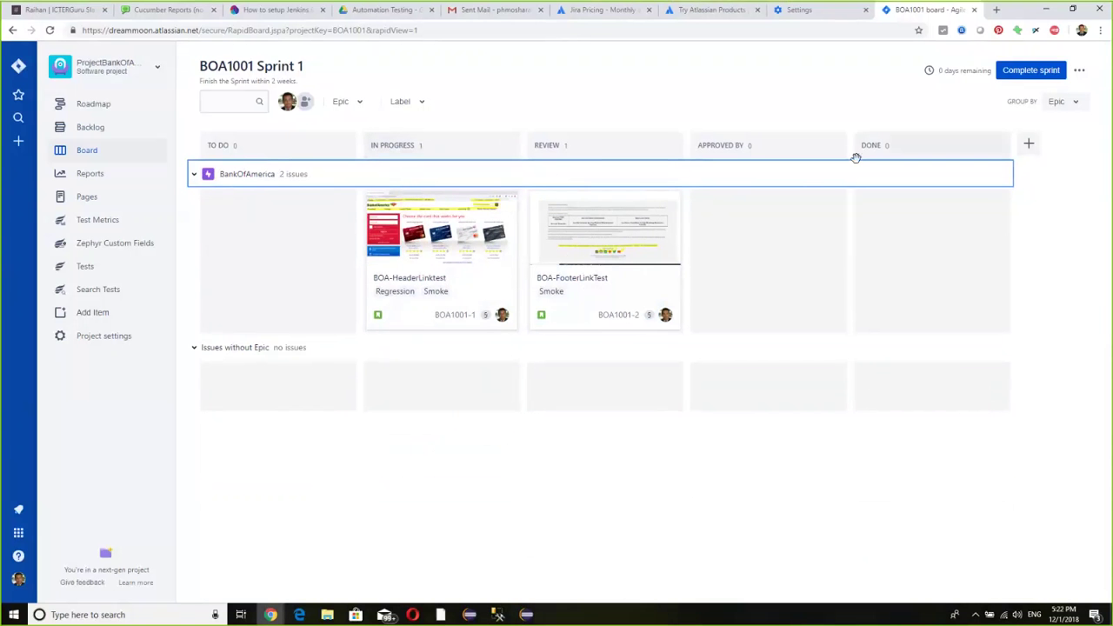
pyautogui.moveTo(600, 274); pyautogui.dragTo(965, 264)
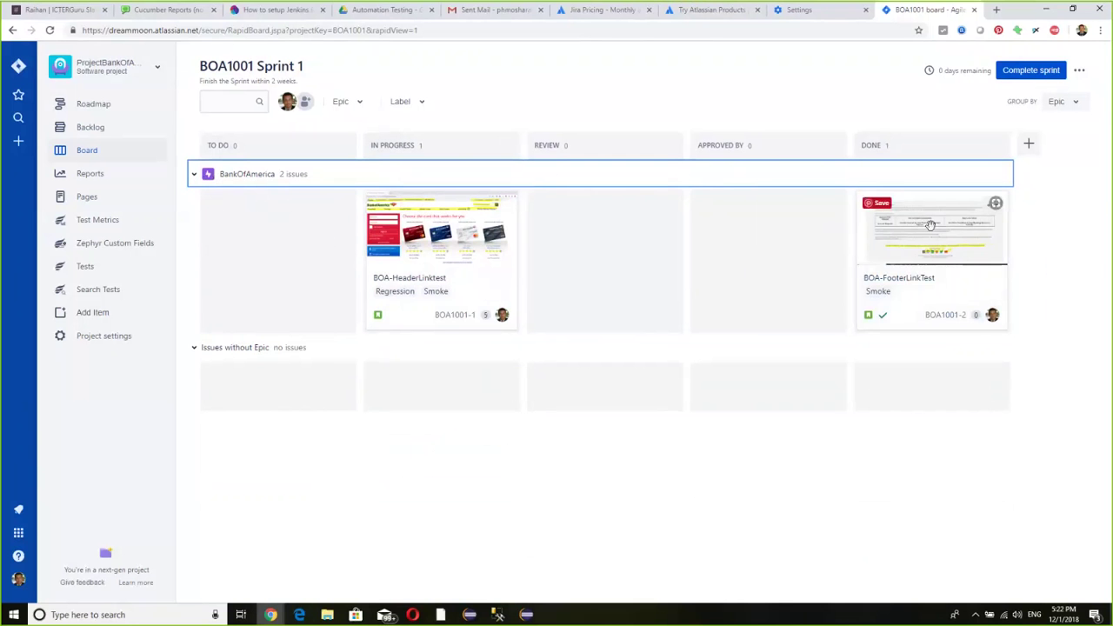
# Move BOA-FooterLinkTest back to To Do, and BOA-HeaderLinktest to To Do under Issues without Epic.
pyautogui.moveTo(935, 226); pyautogui.dragTo(278, 253)
pyautogui.moveTo(409, 251); pyautogui.dragTo(233, 380)
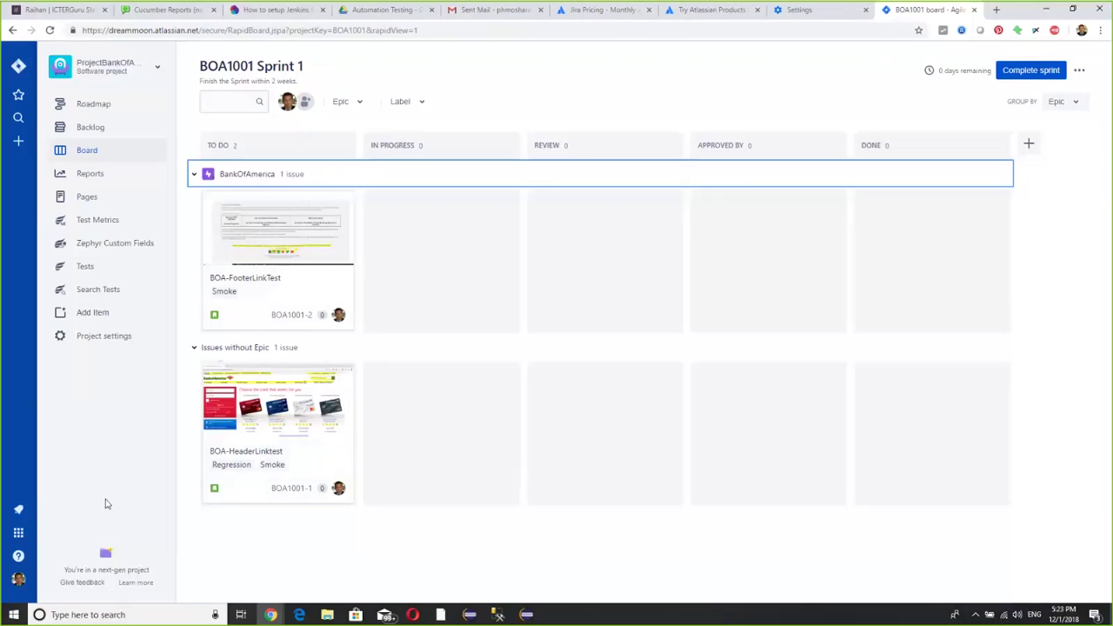
# Examine the BOA-FooterLinkTest issue's details and available actions, and close the issue.
pyautogui.click(282, 247)
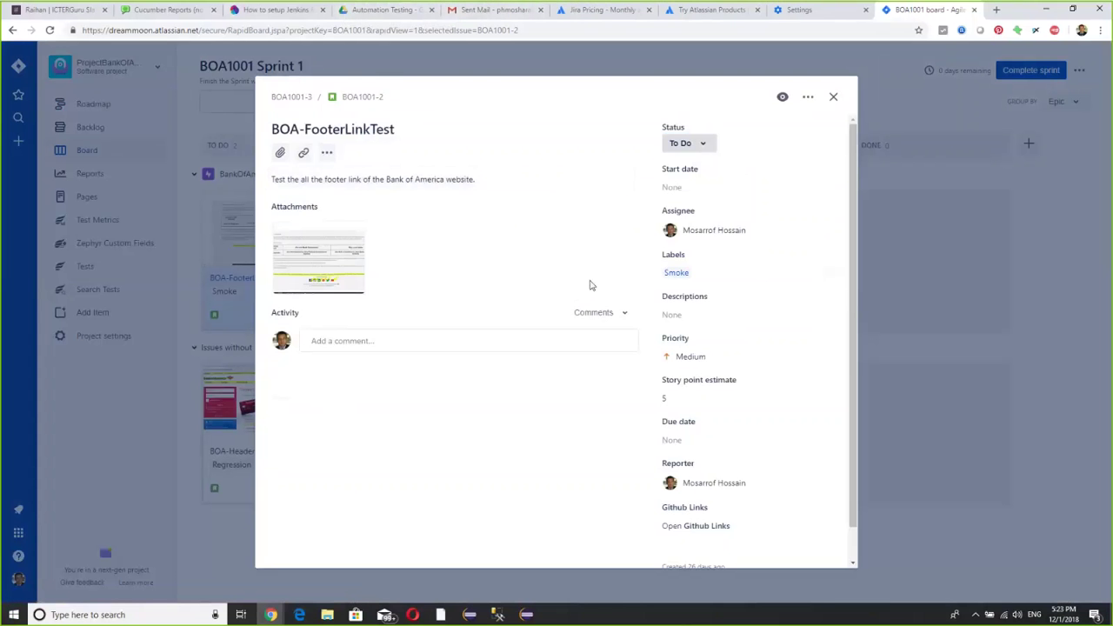
pyautogui.scroll(-1, 587, 292)
pyautogui.scroll(1, 576, 332)
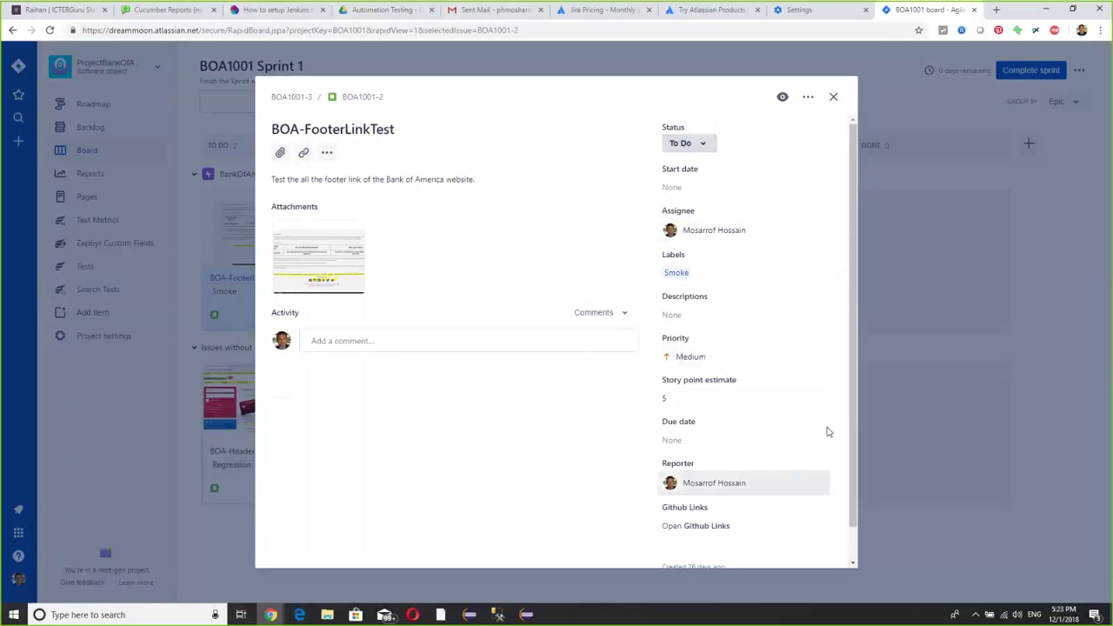
pyautogui.moveTo(856, 423); pyautogui.dragTo(864, 481)
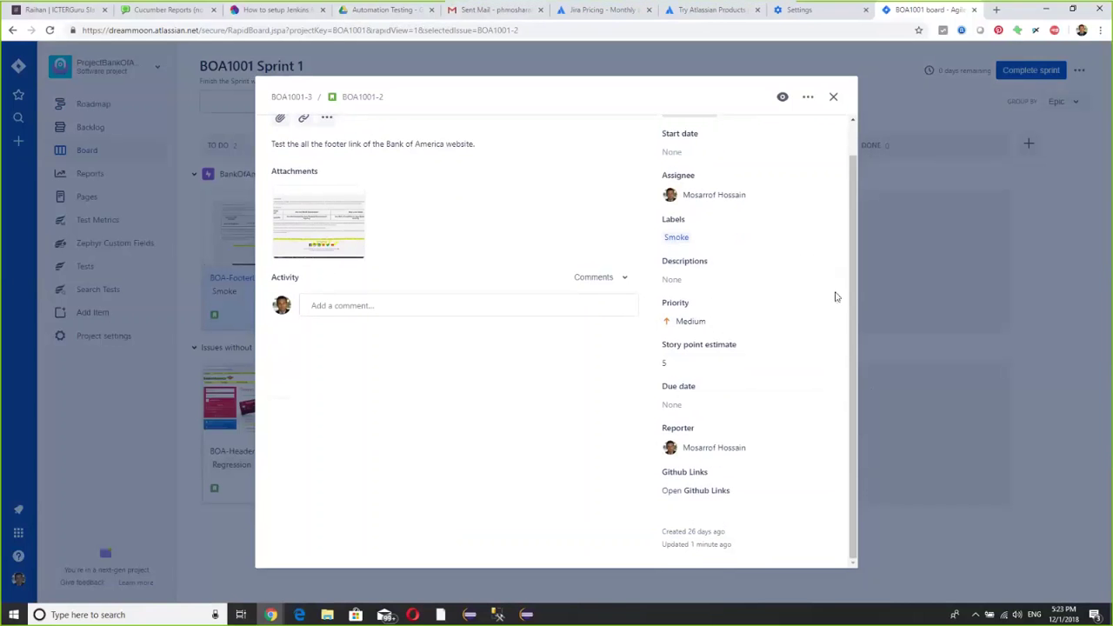
pyautogui.click(808, 98)
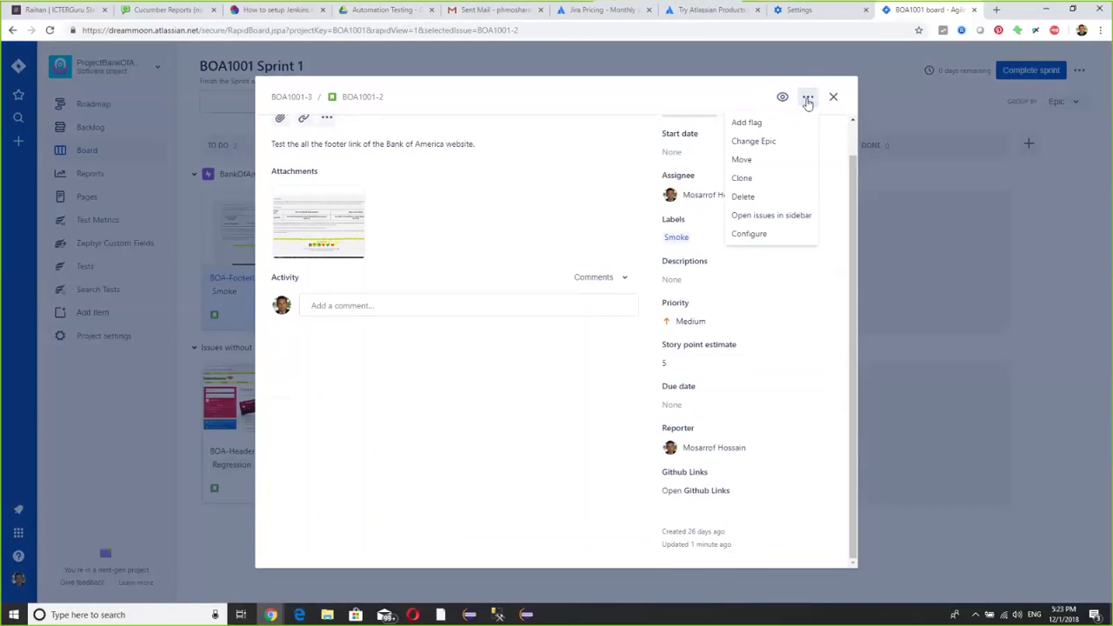
pyautogui.click(834, 96)
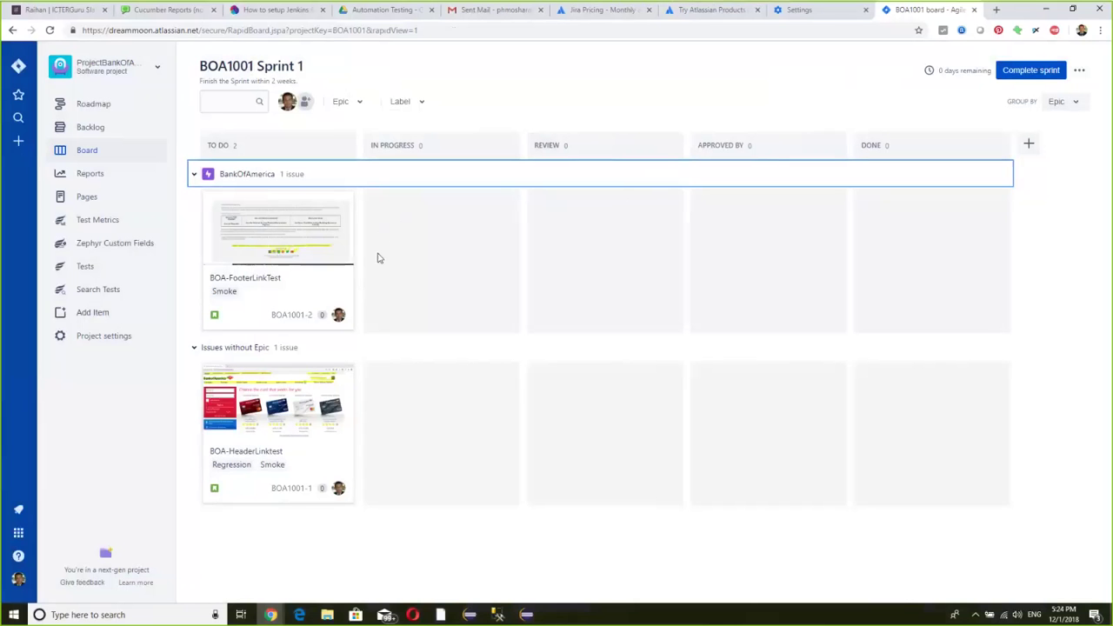
# Collapse the BankOfAmerica group on the board and review the BankOfAmerica epic's details on the project roadmap.
pyautogui.click(229, 175)
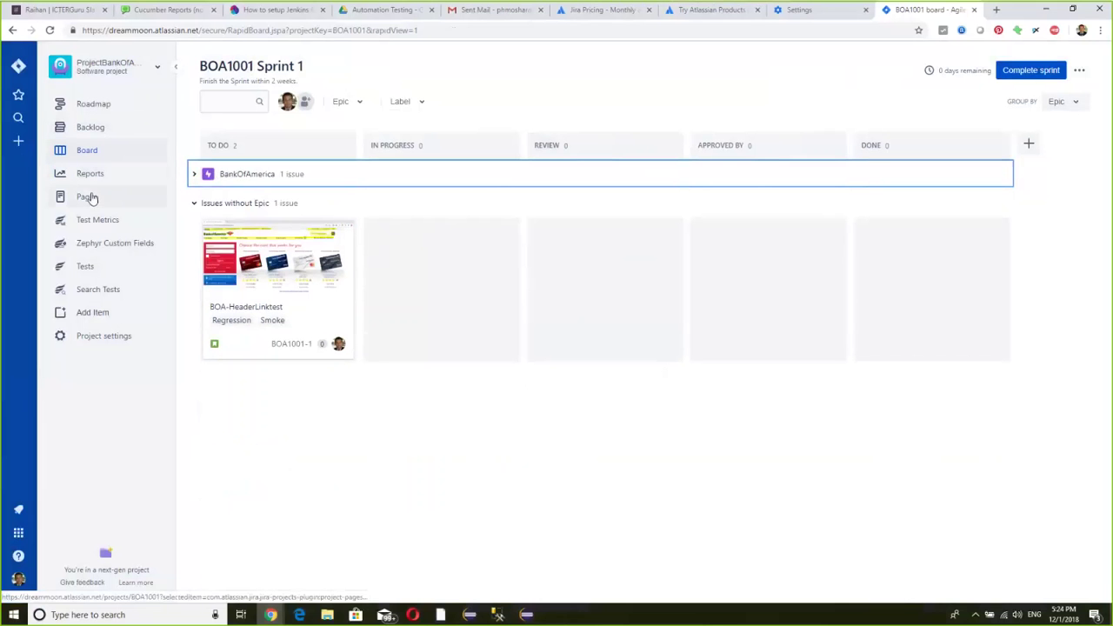
pyautogui.click(90, 106)
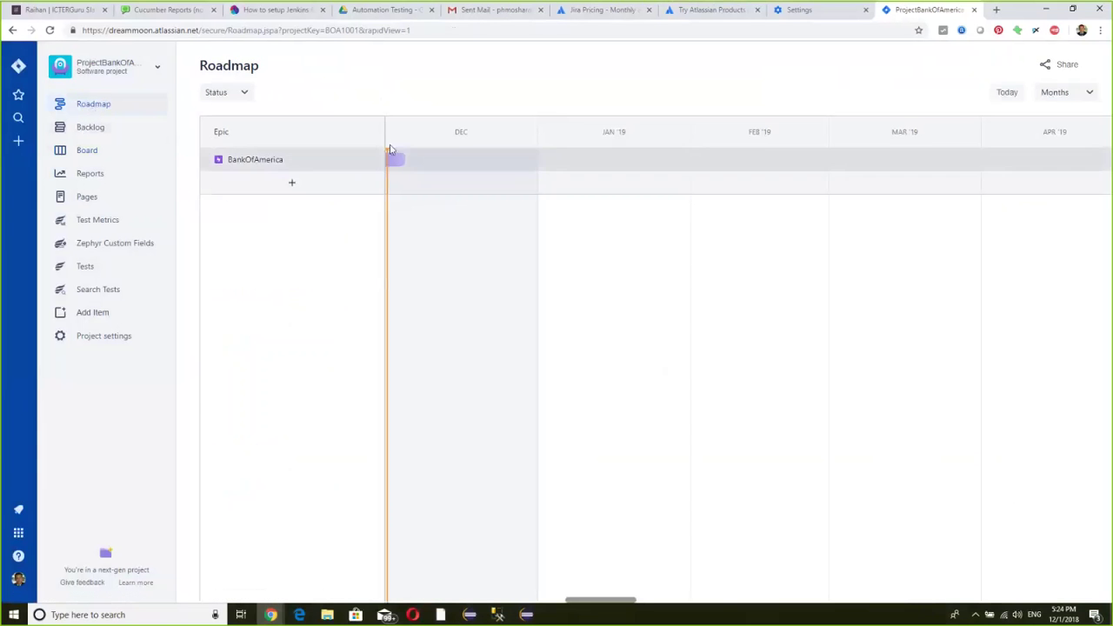
pyautogui.click(262, 166)
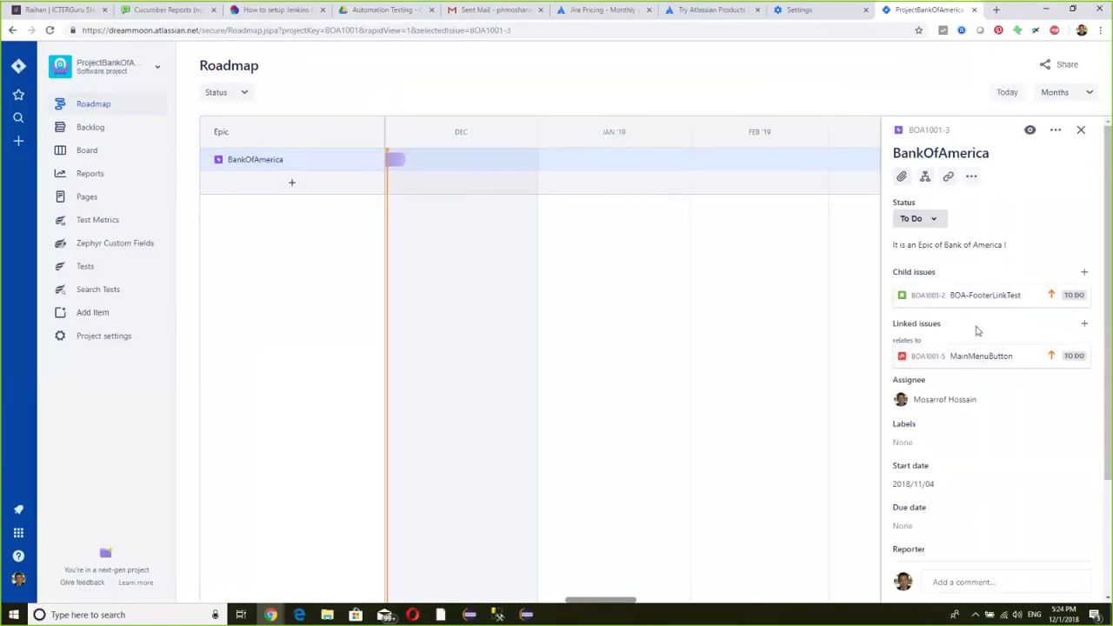
pyautogui.scroll(-3, 1017, 377)
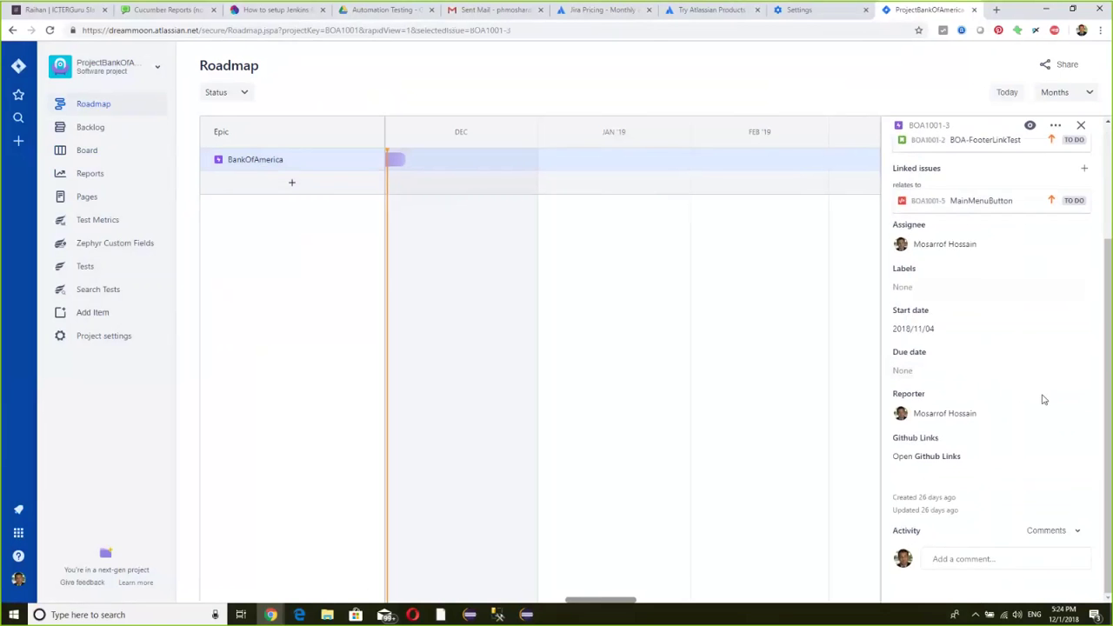
pyautogui.scroll(3, 1043, 399)
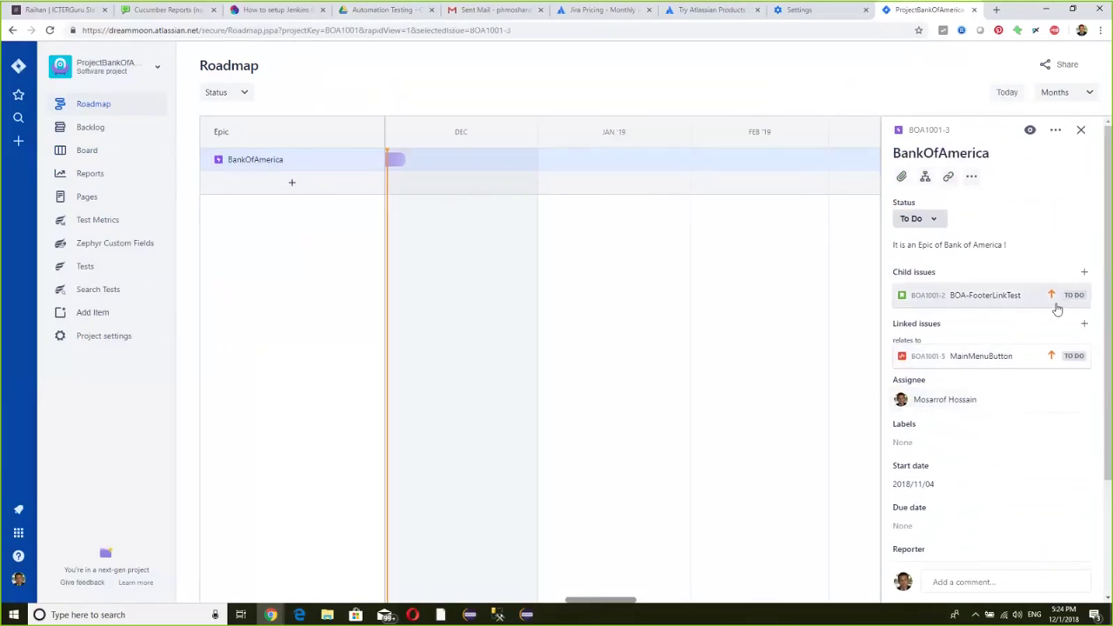
# Open the epic's child issue BOA-FooterLinkTest and view the actions available for it.
pyautogui.click(948, 303)
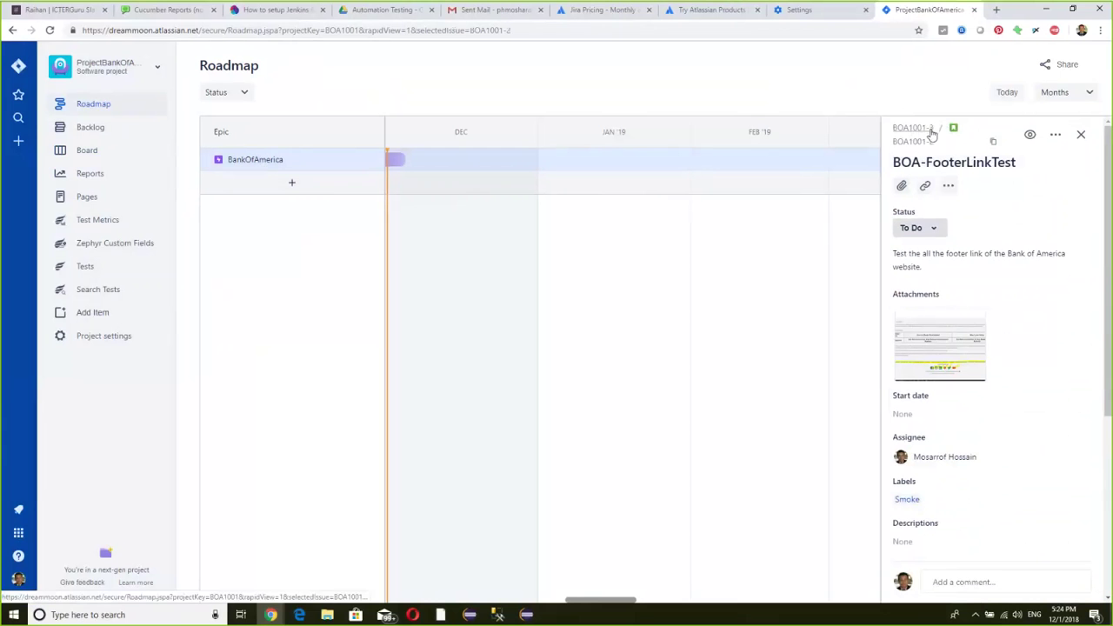
pyautogui.click(1055, 137)
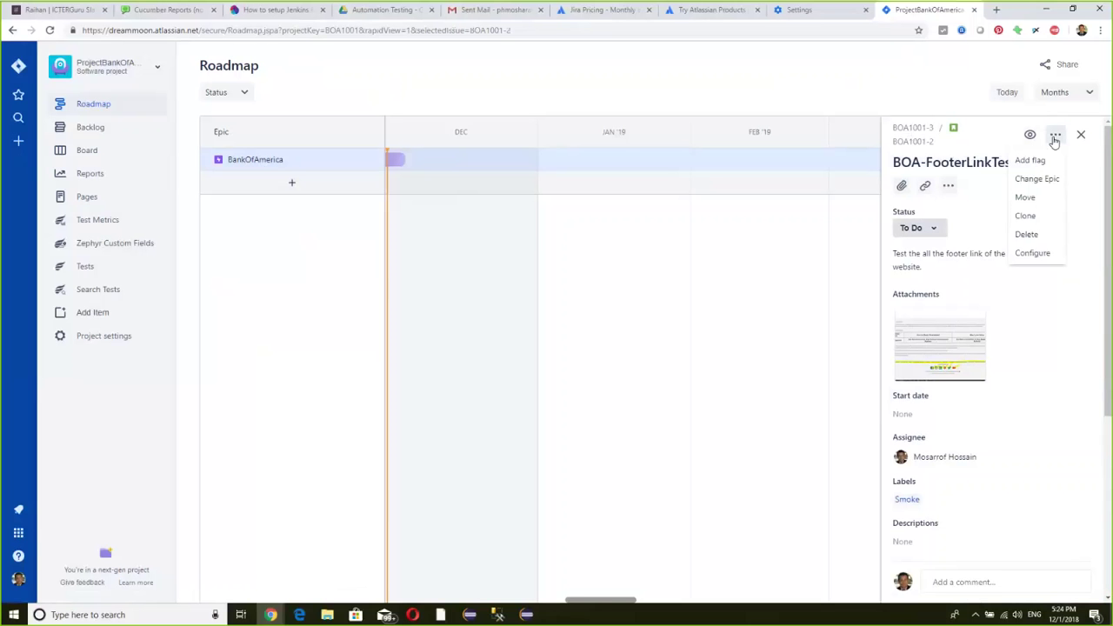
pyautogui.click(1055, 138)
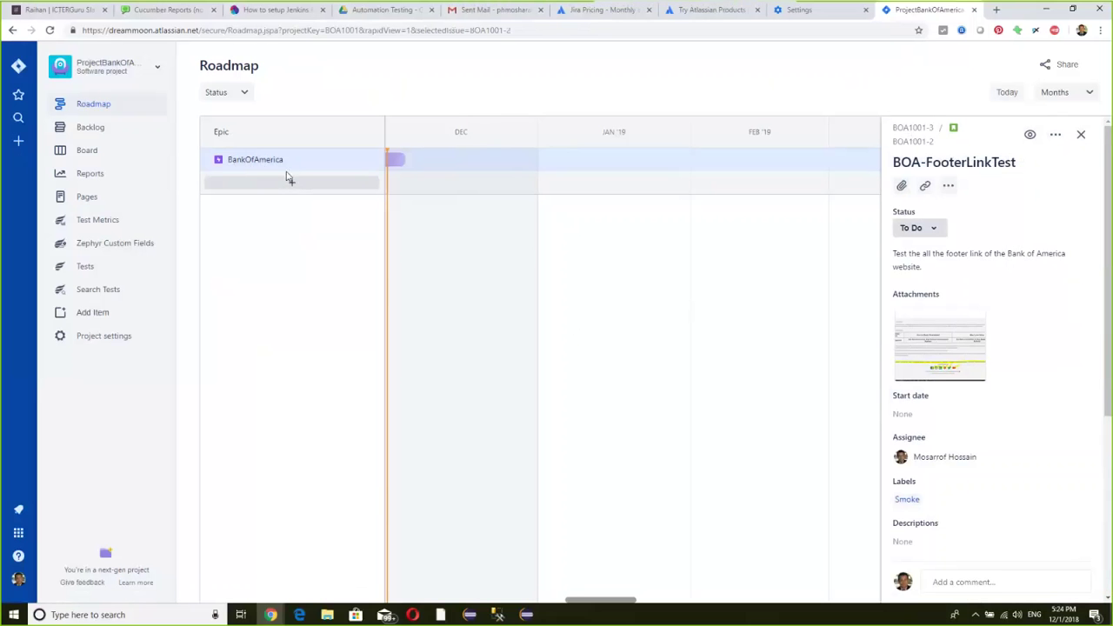
# Check the roadmap's status filter options and close the issue details.
pyautogui.click(243, 93)
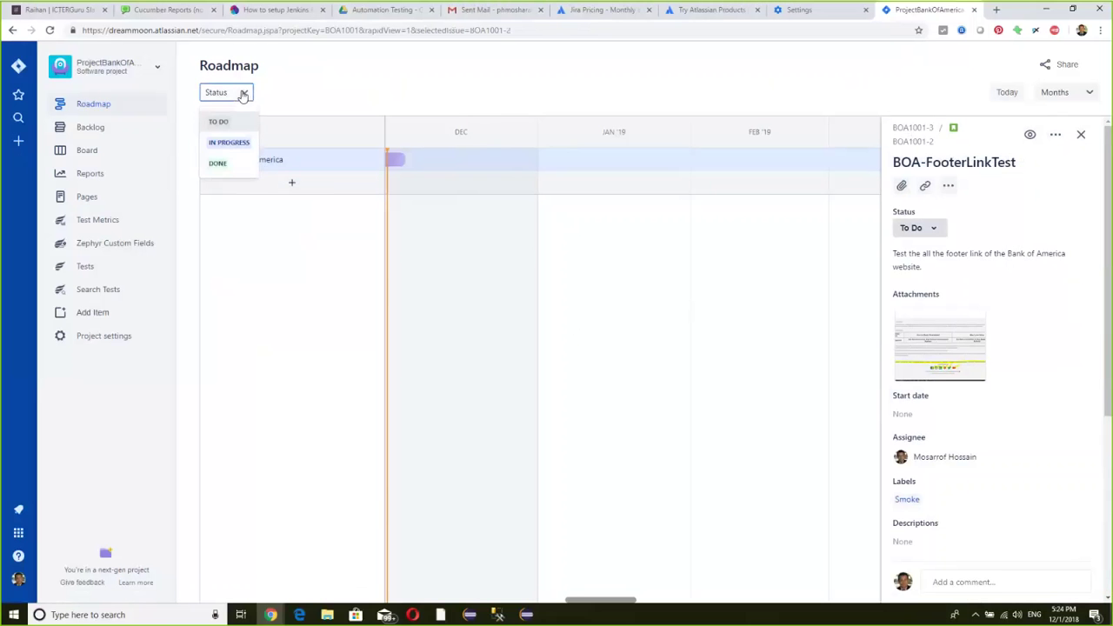
pyautogui.click(290, 97)
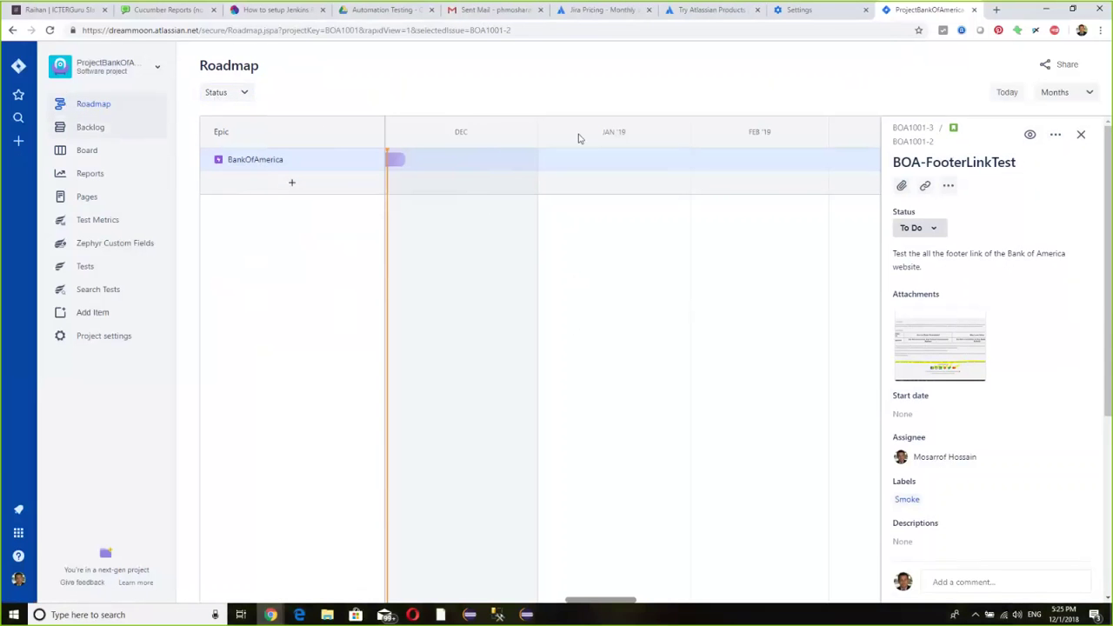
pyautogui.click(1081, 134)
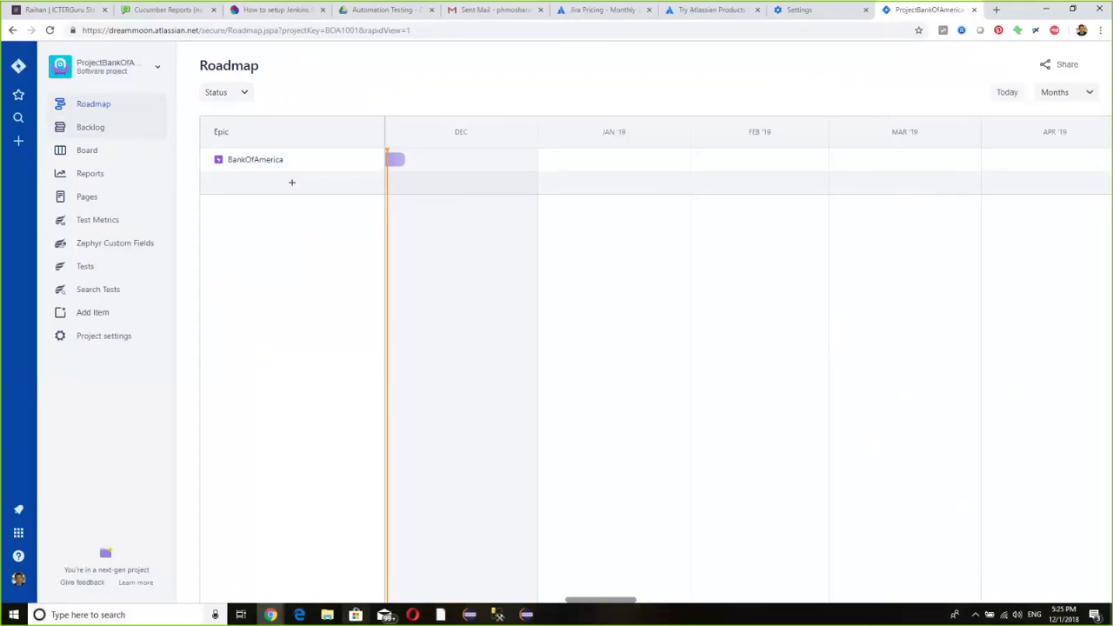
# View the project backlog and check the Zephyr custom fields for executions and test steps.
pyautogui.click(90, 128)
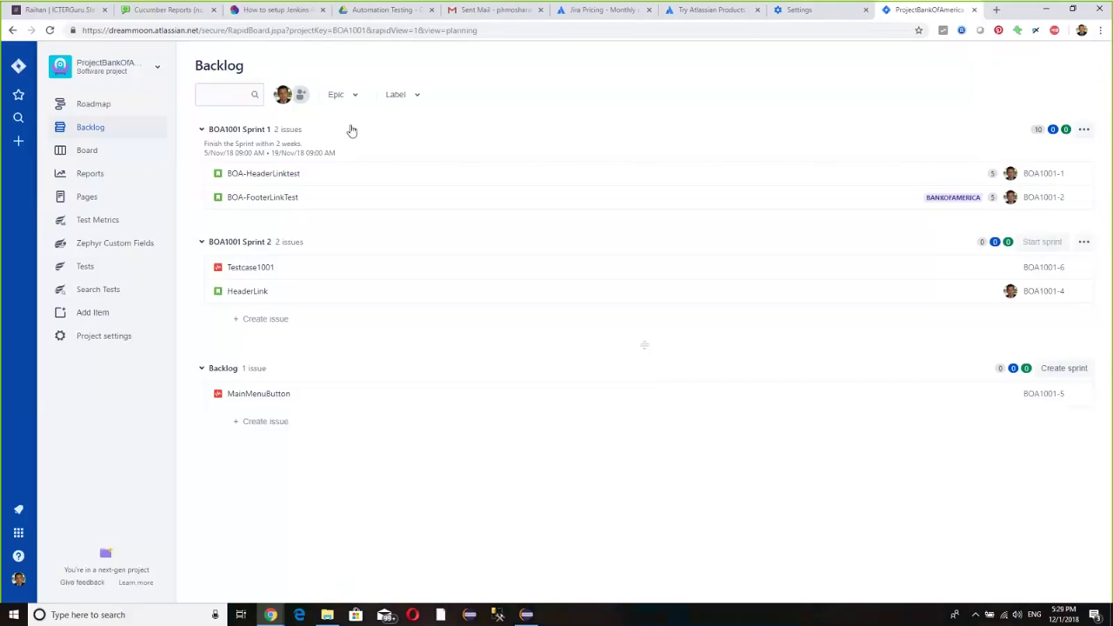
pyautogui.click(127, 254)
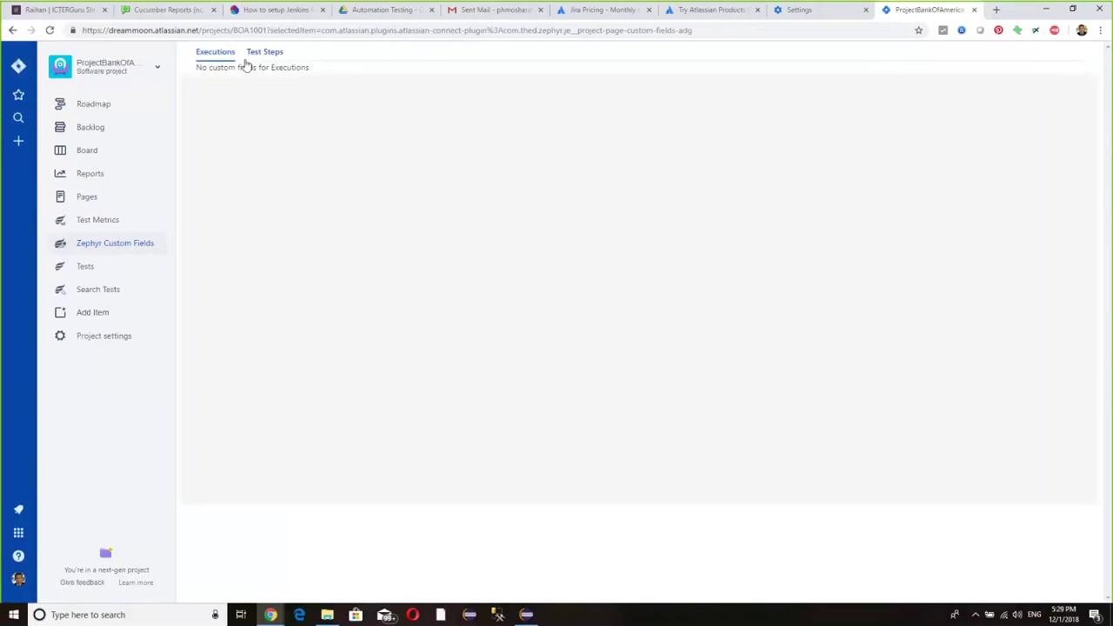
pyautogui.click(262, 52)
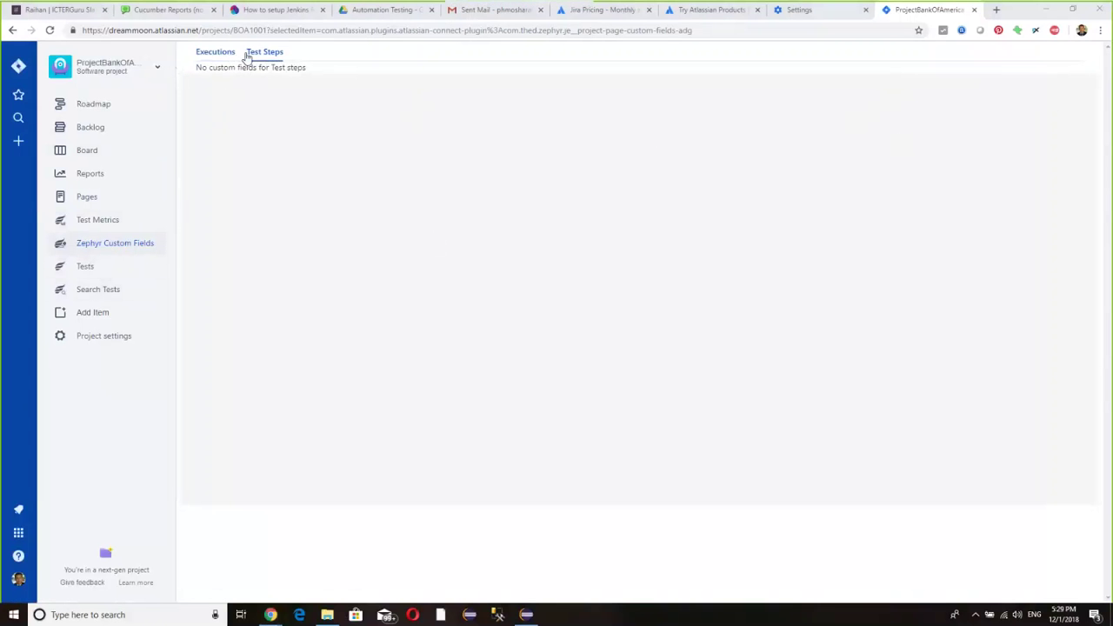
pyautogui.click(209, 53)
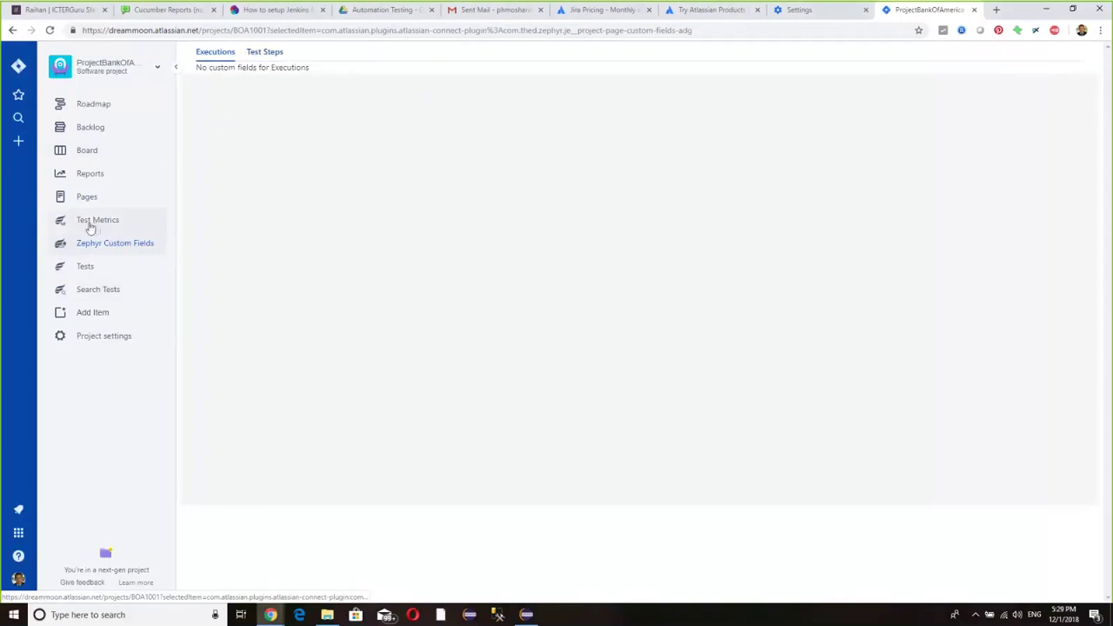
# Review the project's test summary and open the test cycle summary.
pyautogui.click(97, 273)
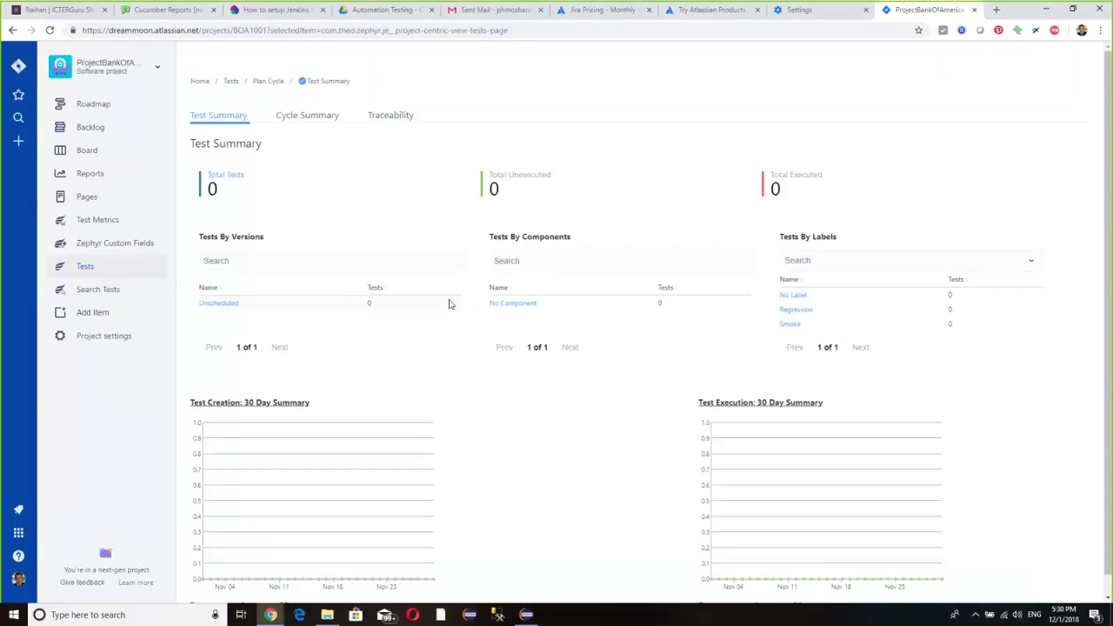
pyautogui.scroll(-1, 441, 322)
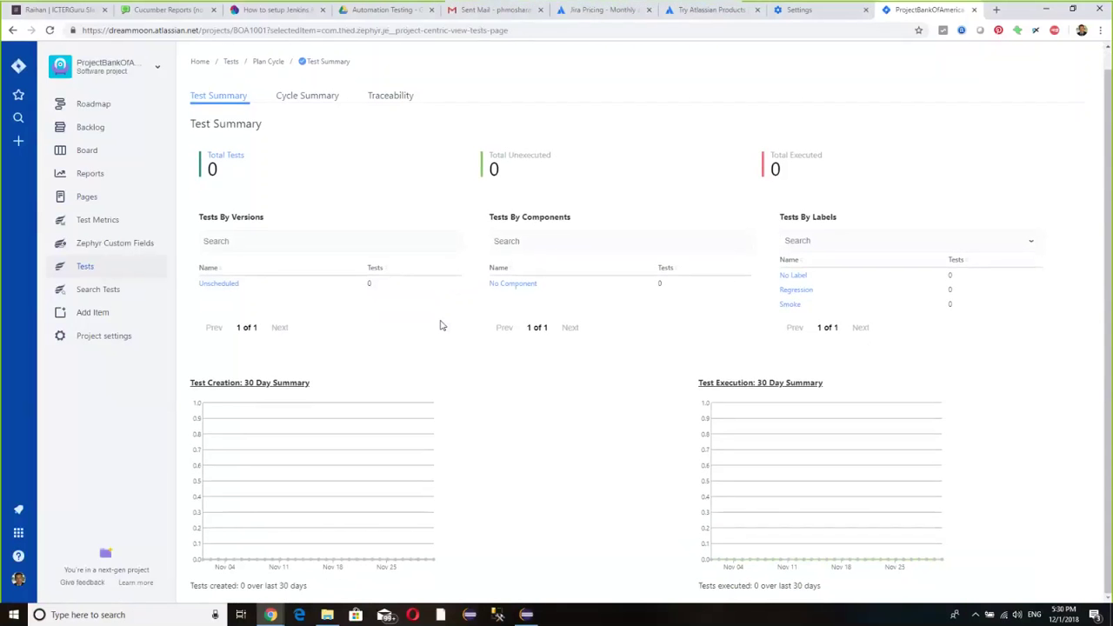
pyautogui.scroll(1, 440, 326)
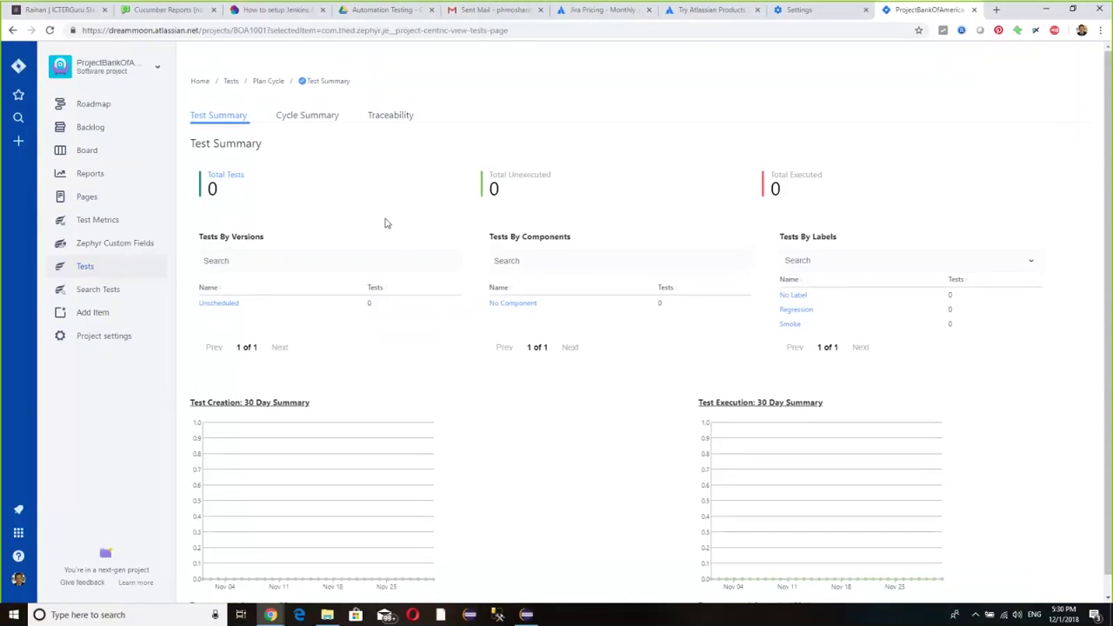
pyautogui.click(305, 115)
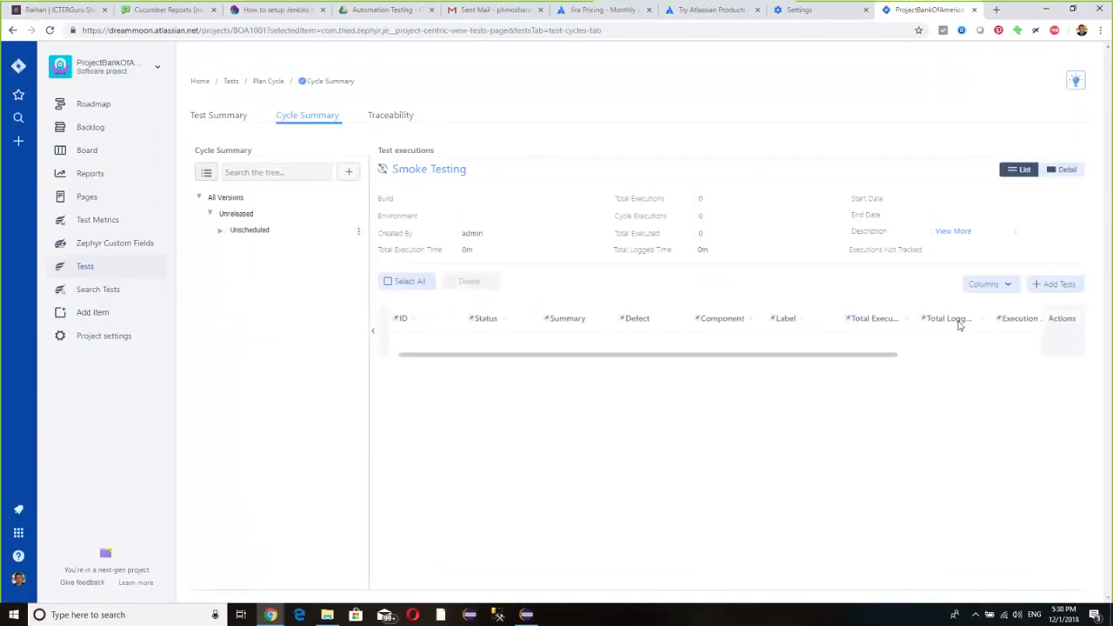
# Open the form for adding tests to the Smoke Testing cycle and check which individual tests can be selected.
pyautogui.click(1048, 285)
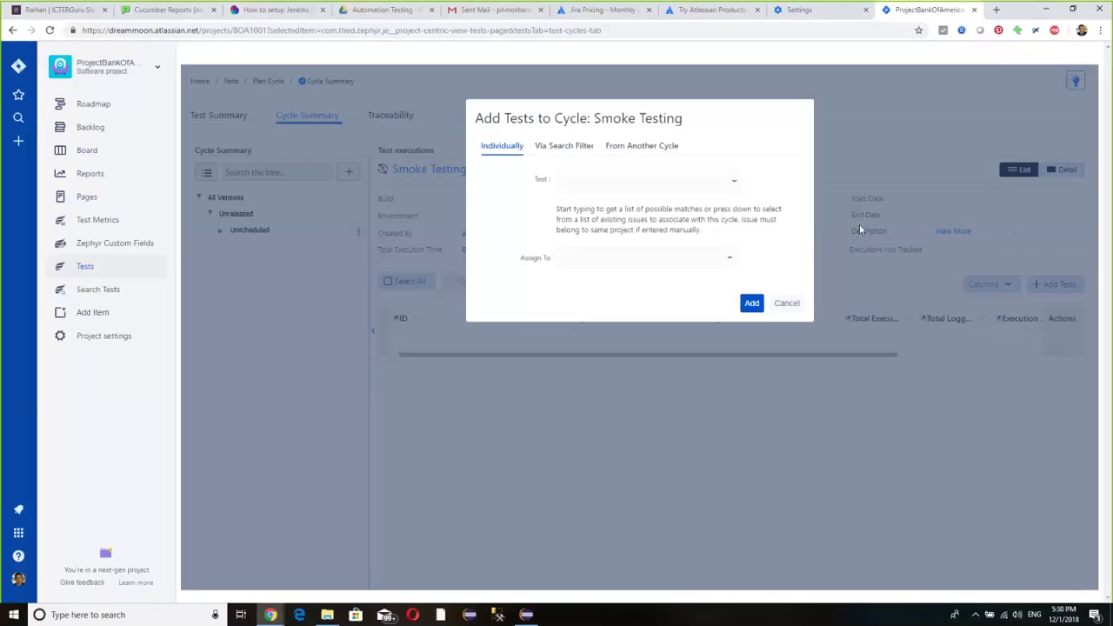
pyautogui.click(615, 180)
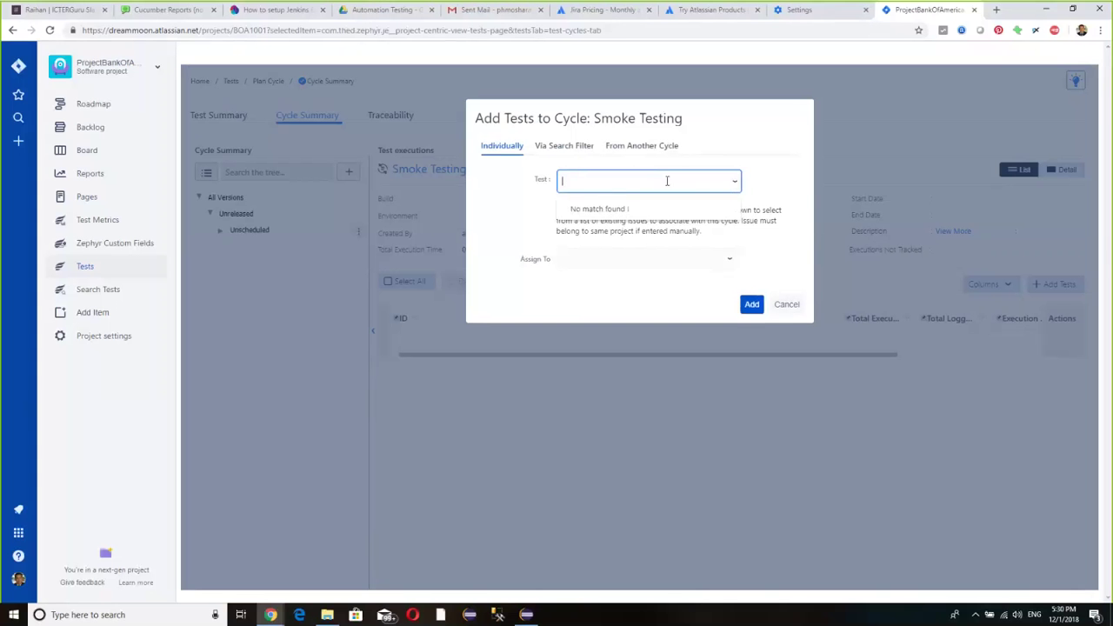
pyautogui.click(534, 200)
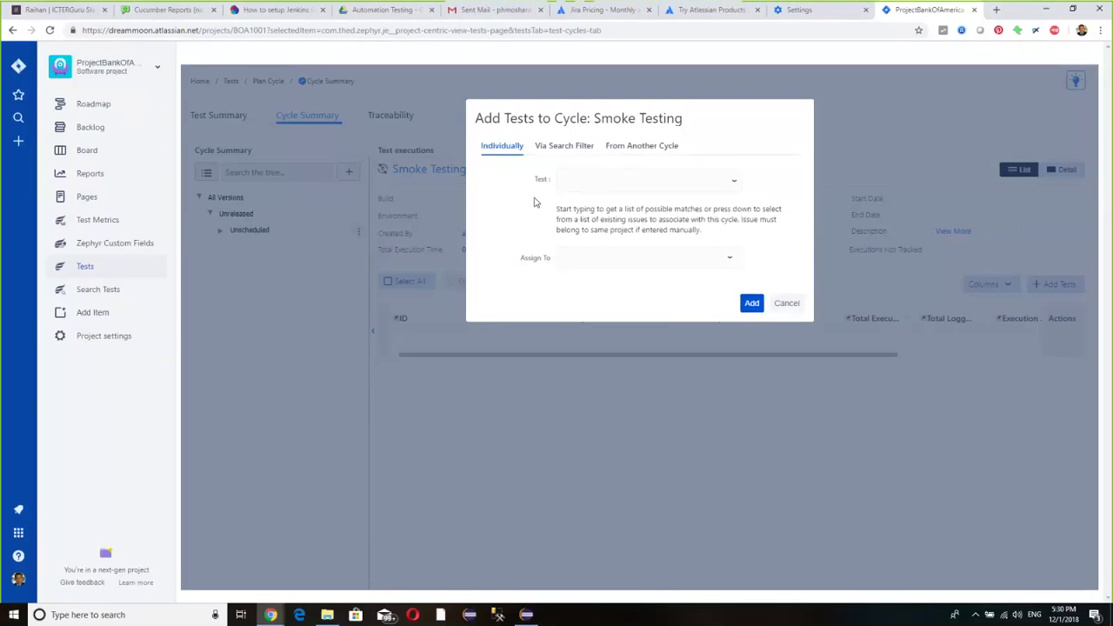
pyautogui.click(582, 190)
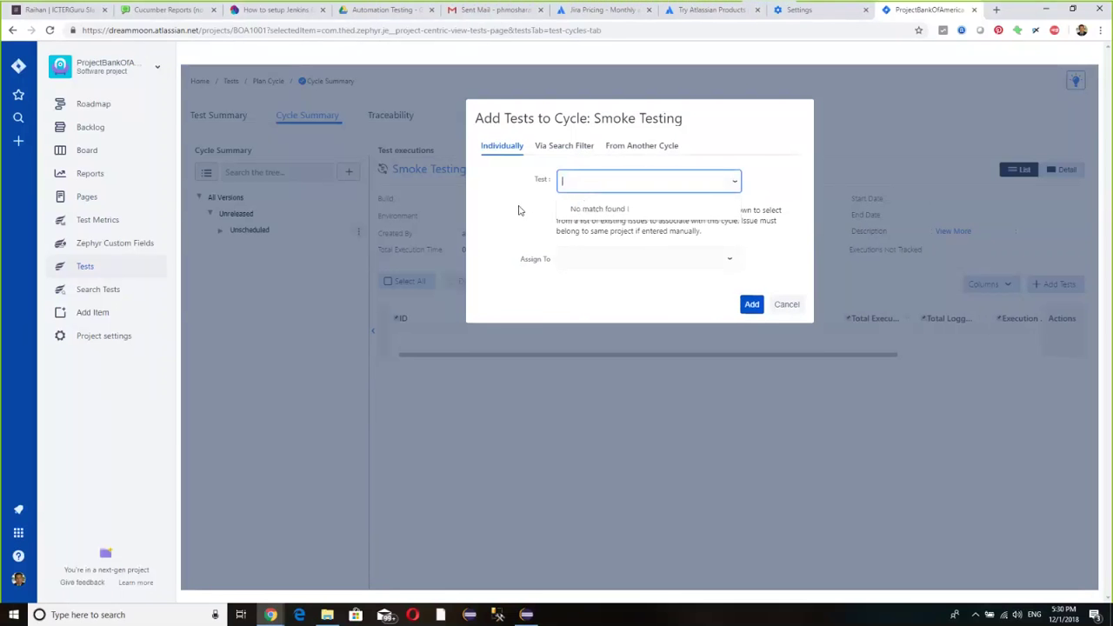
# Search for "te" among the search filters for adding tests to the Smoke Testing cycle and clear the entry.
pyautogui.click(554, 150)
pyautogui.click(578, 178)
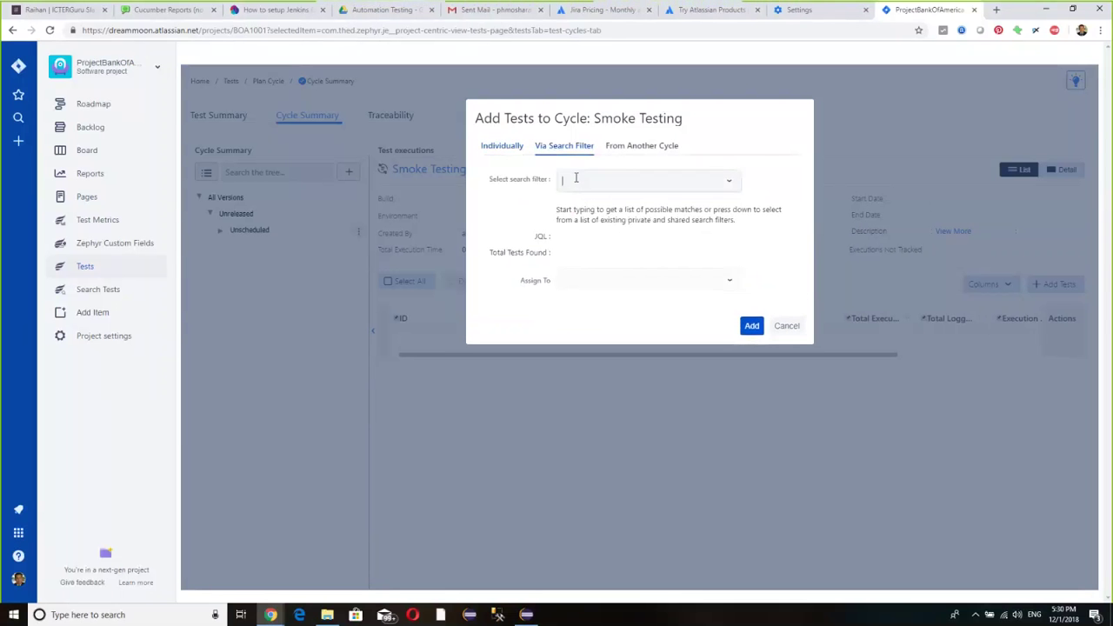
pyautogui.write('t')
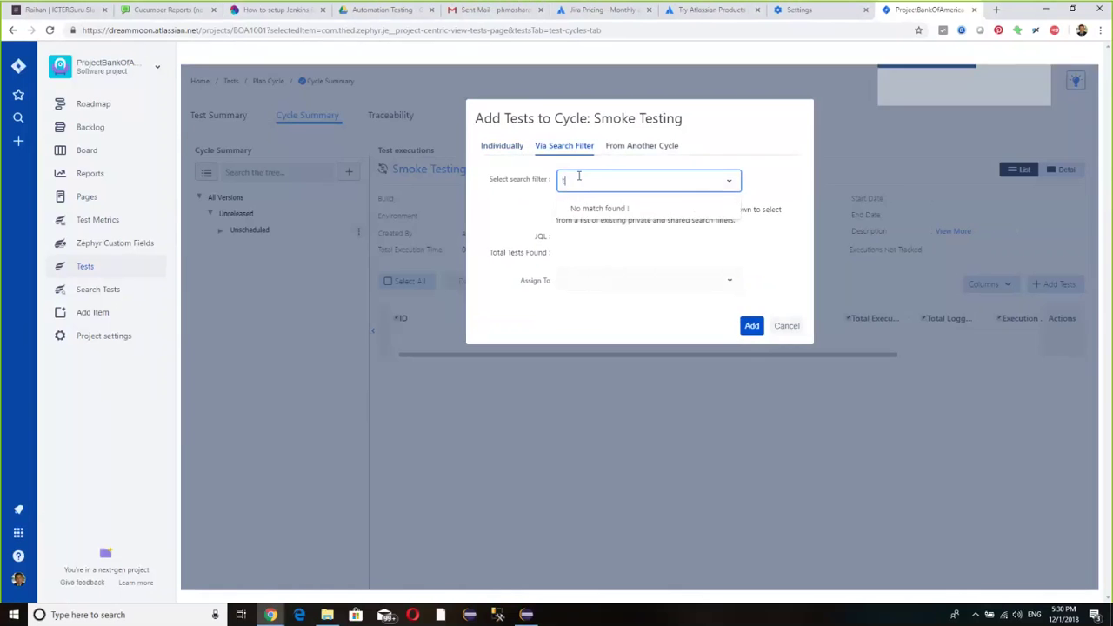
pyautogui.write('e')
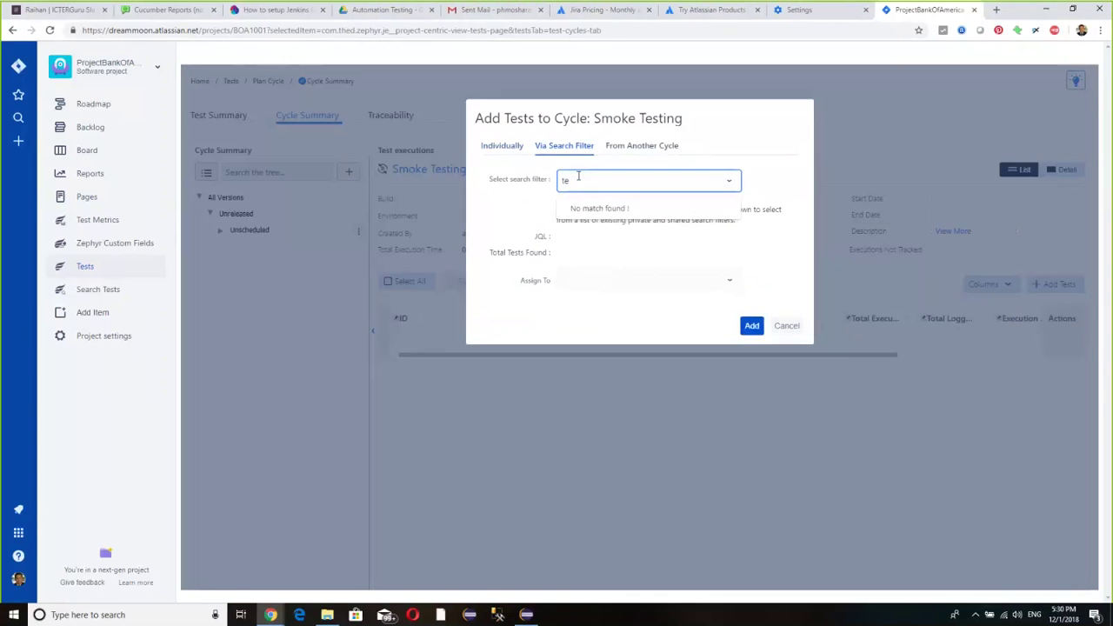
pyautogui.press('BackSpace')
pyautogui.press('BackSpace')
# Review the options for adding tests from another cycle and cancel adding tests to Smoke Testing.
pyautogui.click(631, 148)
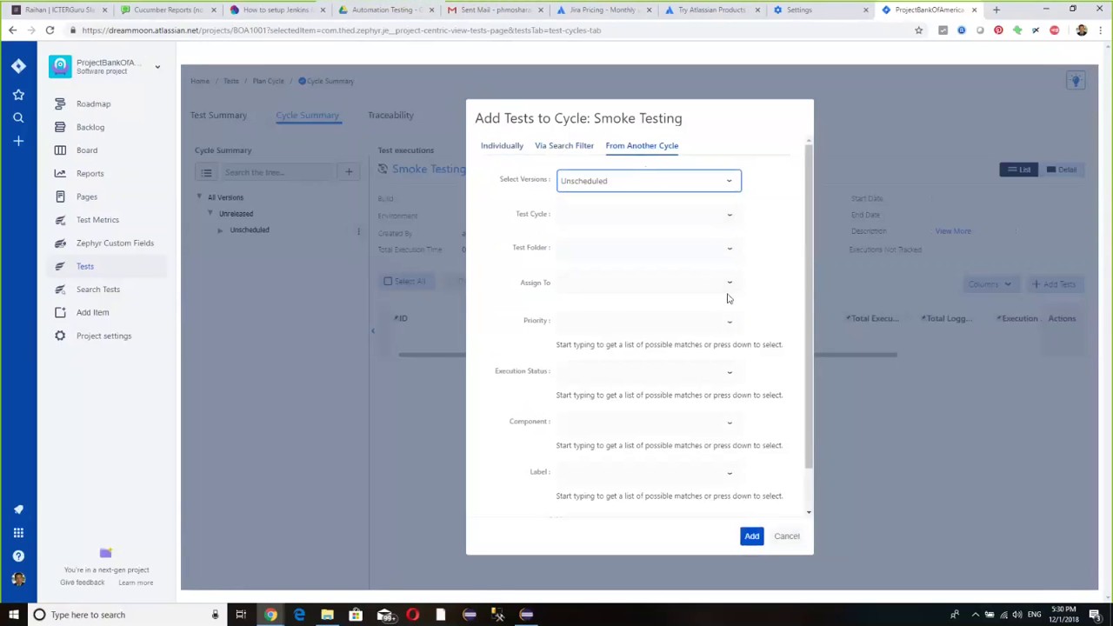
pyautogui.scroll(-1, 724, 298)
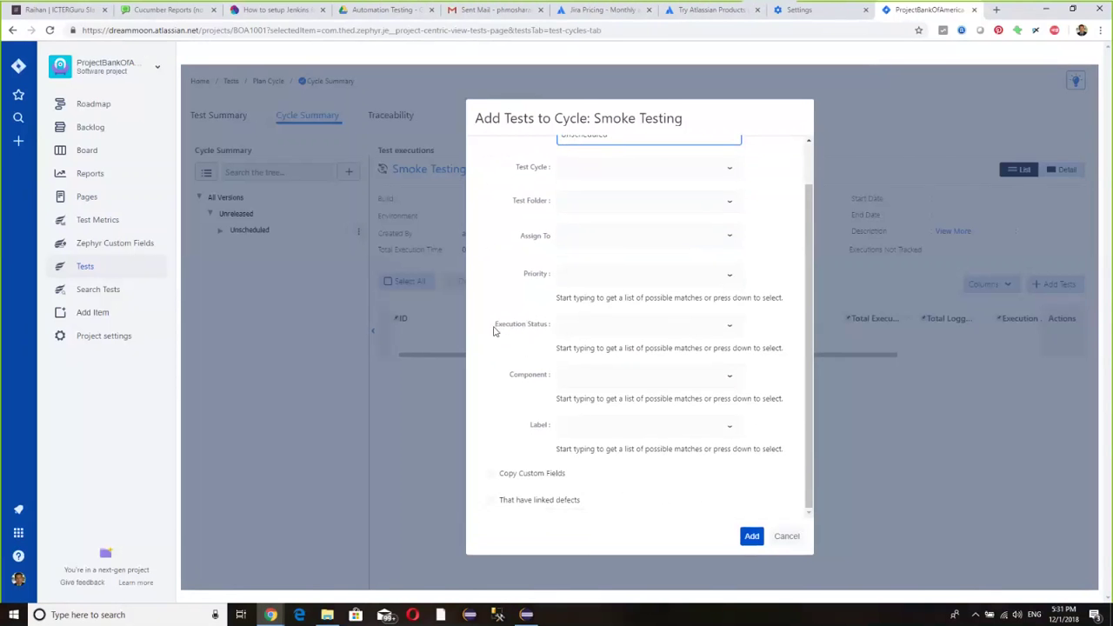
pyautogui.moveTo(494, 329); pyautogui.dragTo(544, 325)
pyautogui.click(541, 351)
pyautogui.scroll(1, 594, 185)
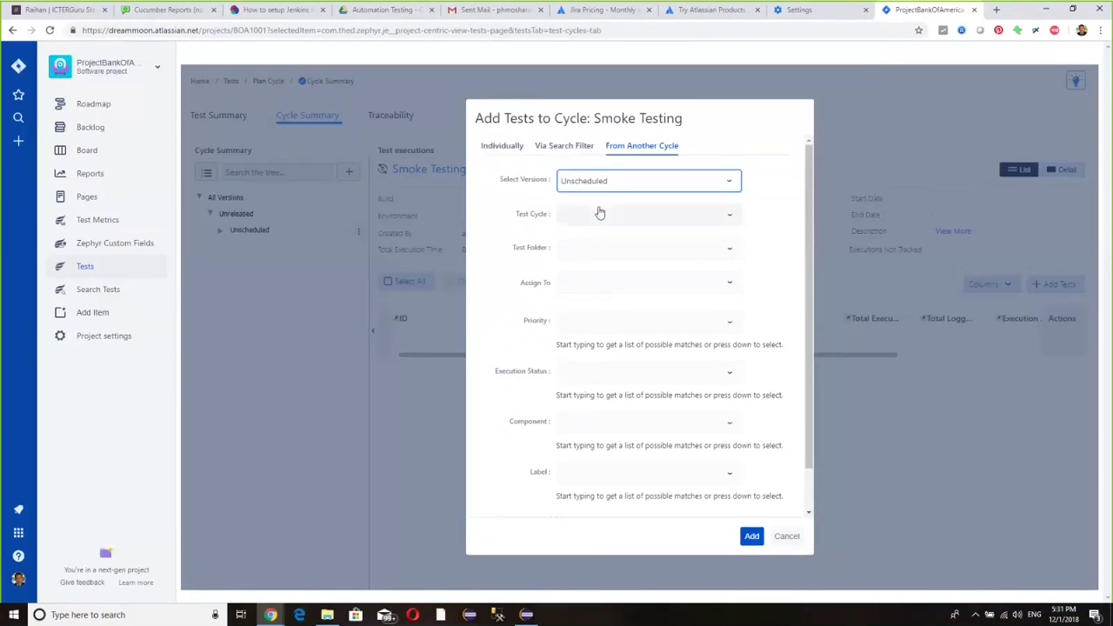
pyautogui.click(786, 535)
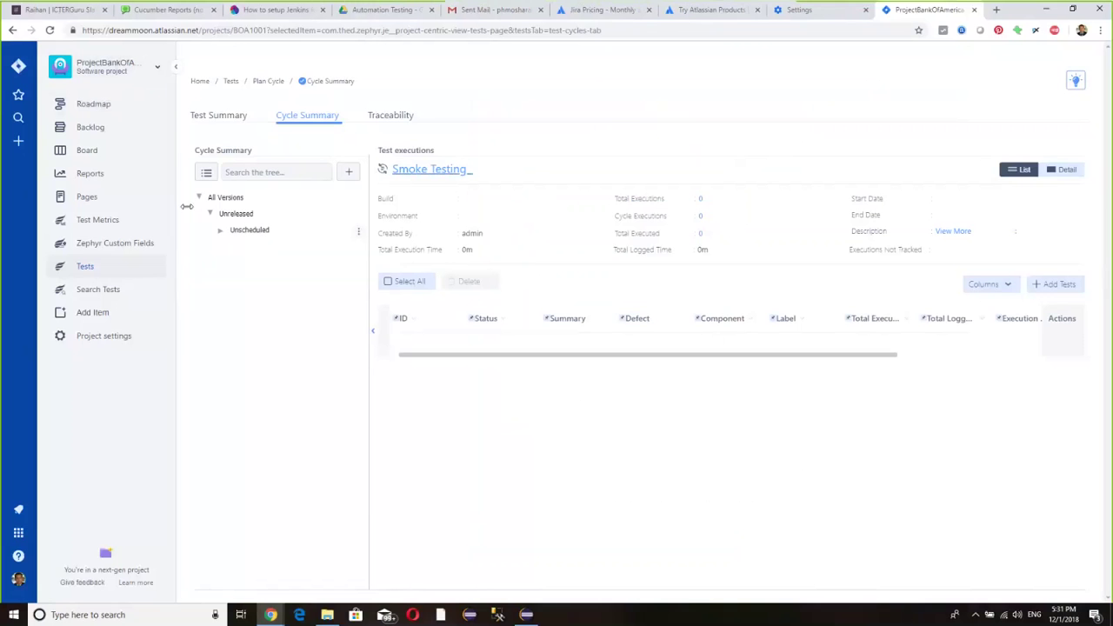
# Start a new issue and customize its form to also show Attachment, Assignee, Linked Issues and Labels.
pyautogui.click(19, 141)
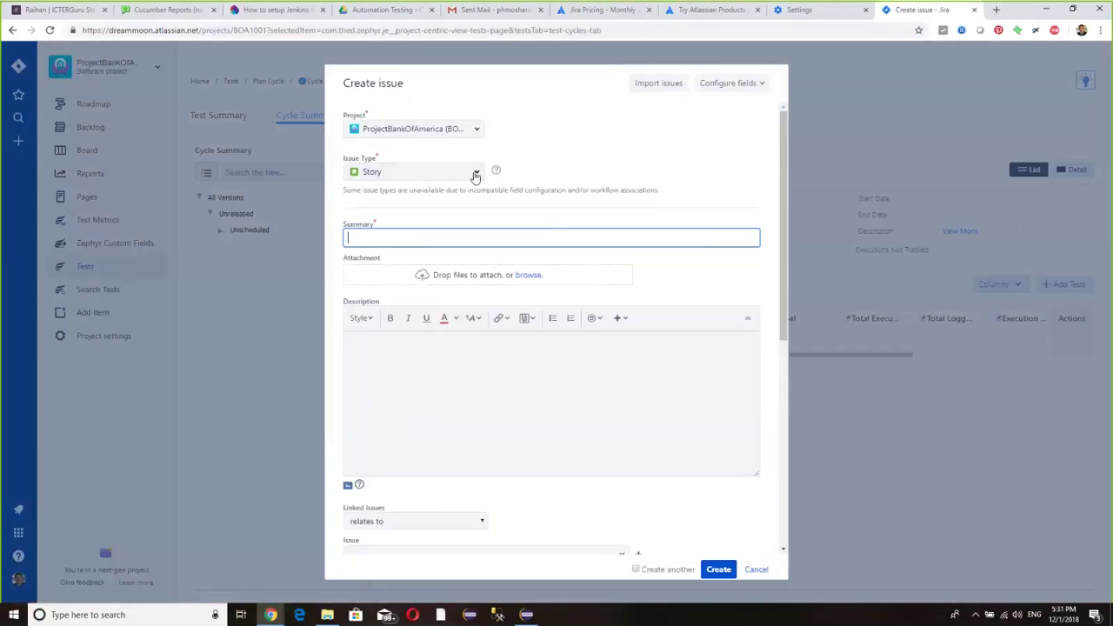
pyautogui.click(759, 85)
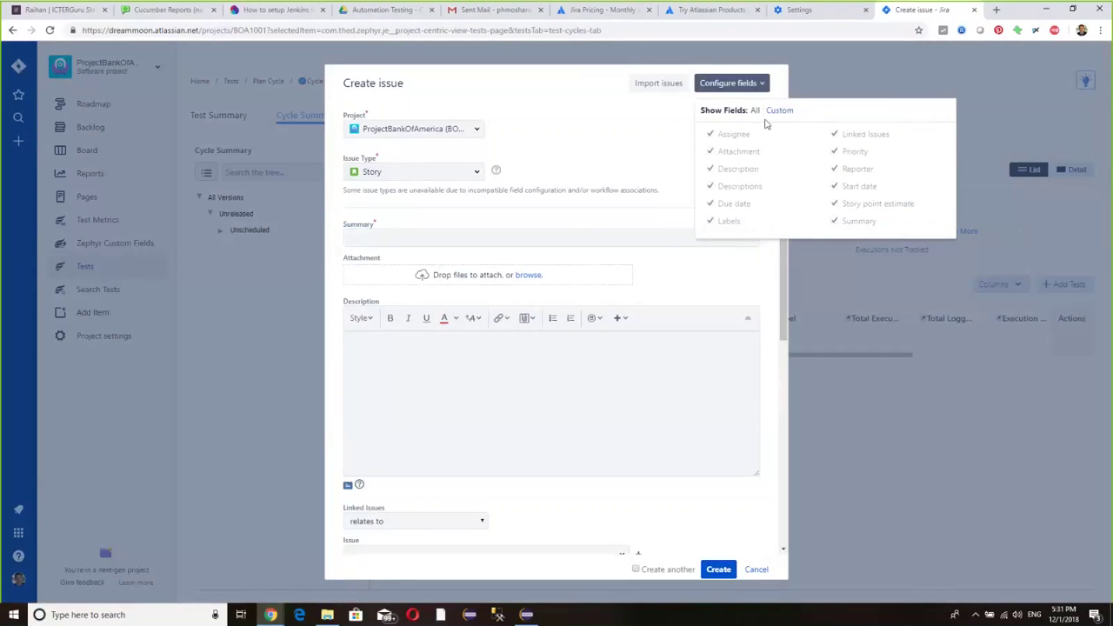
pyautogui.click(778, 111)
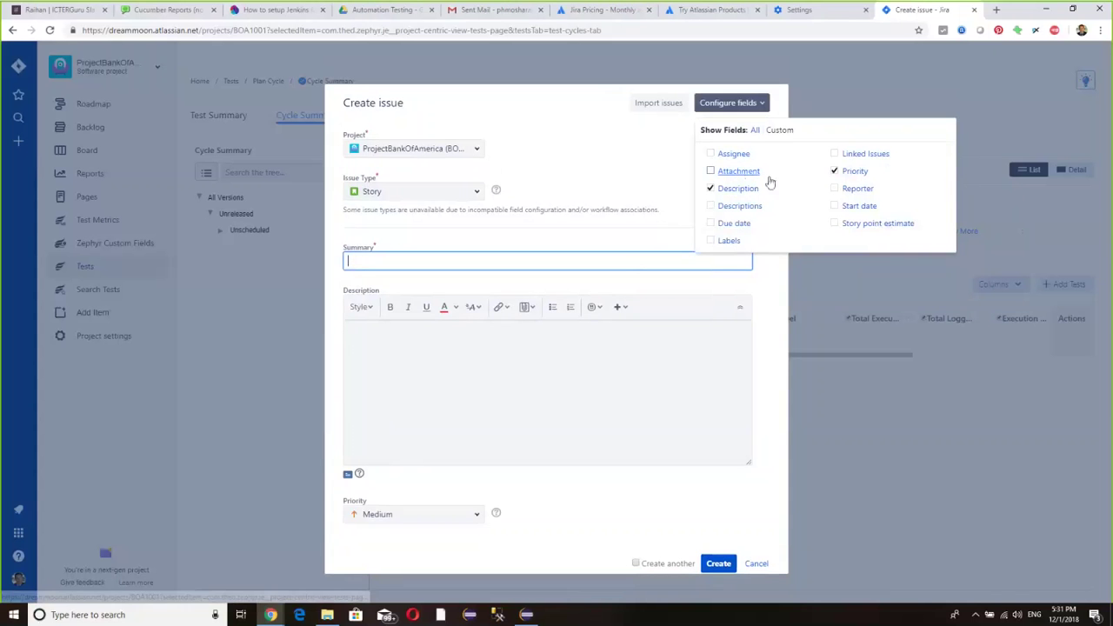
pyautogui.click(727, 172)
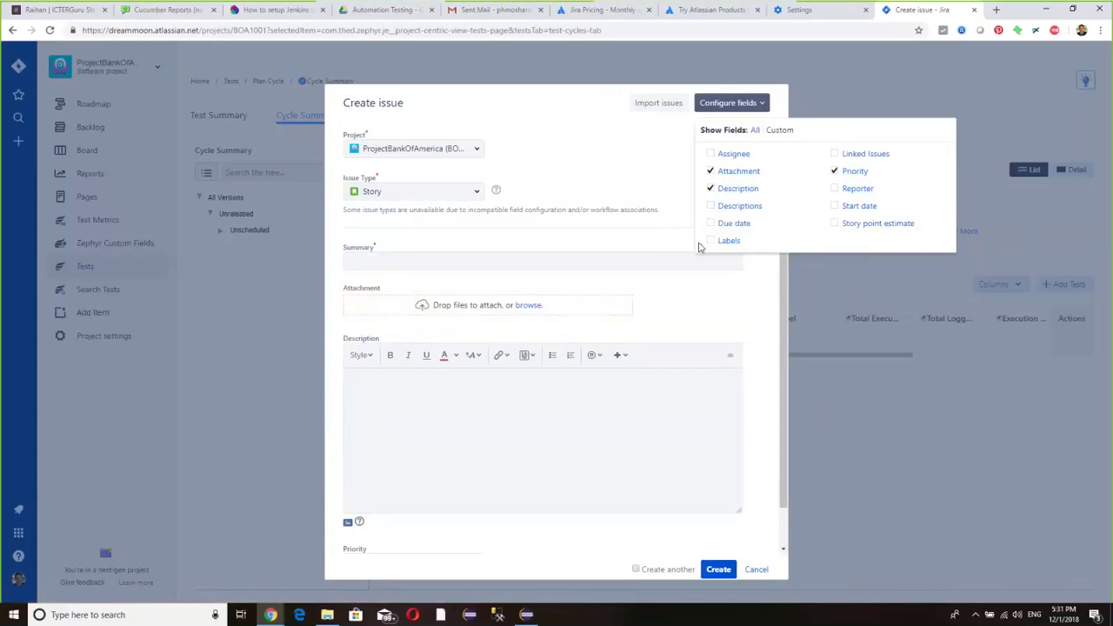
pyautogui.click(711, 153)
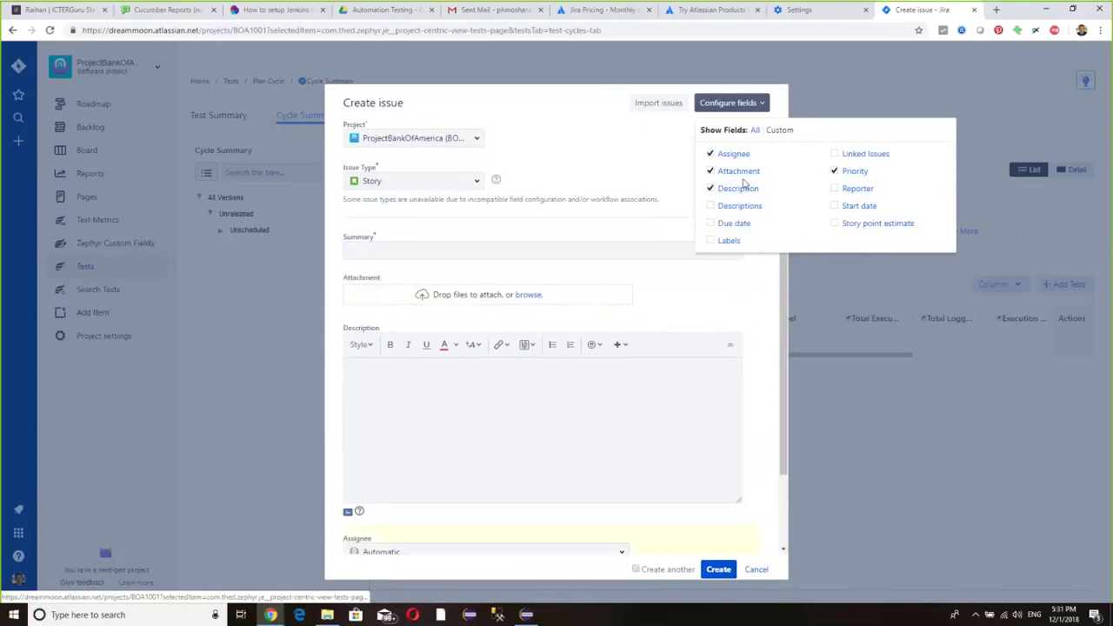
pyautogui.click(835, 154)
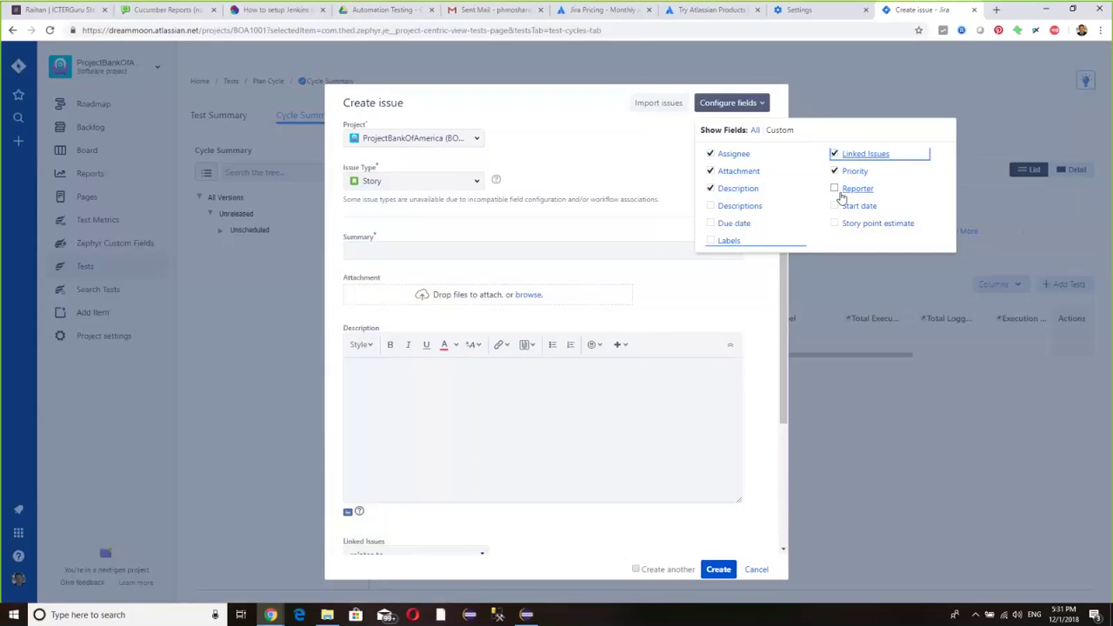
pyautogui.click(712, 241)
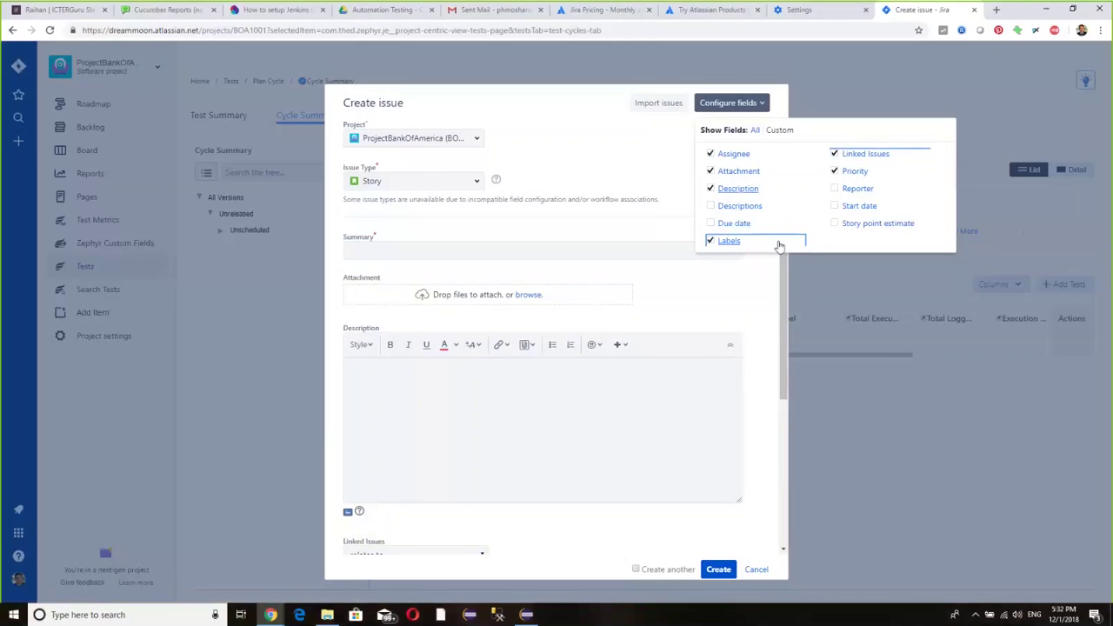
pyautogui.click(745, 287)
# Look through the fields of the customized Story form, from the description down to the priority.
pyautogui.scroll(-3, 669, 218)
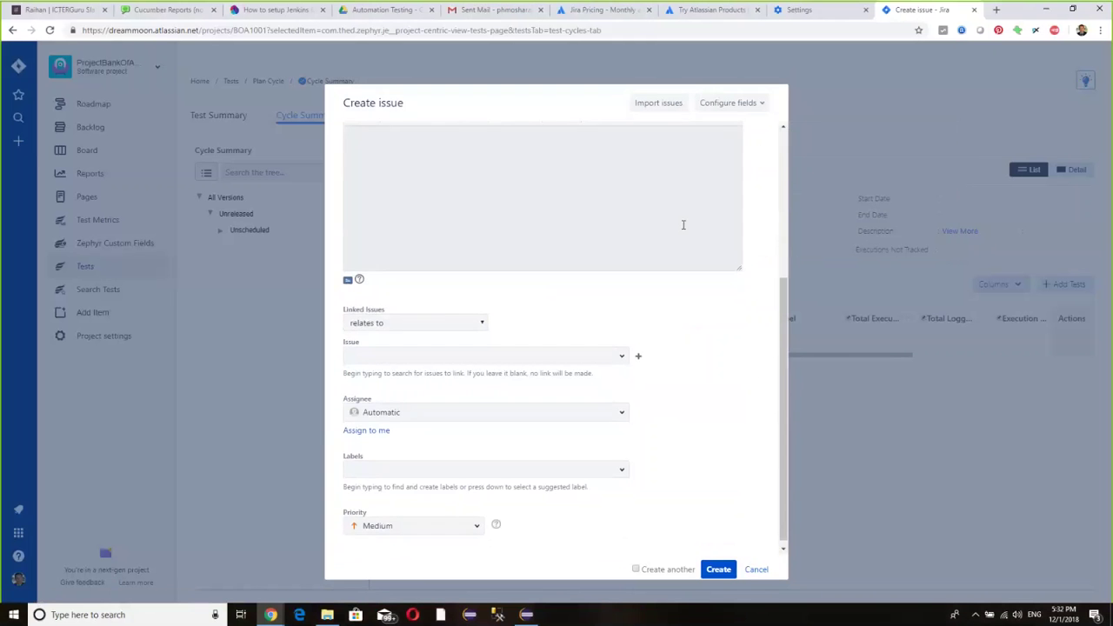
pyautogui.scroll(5, 687, 298)
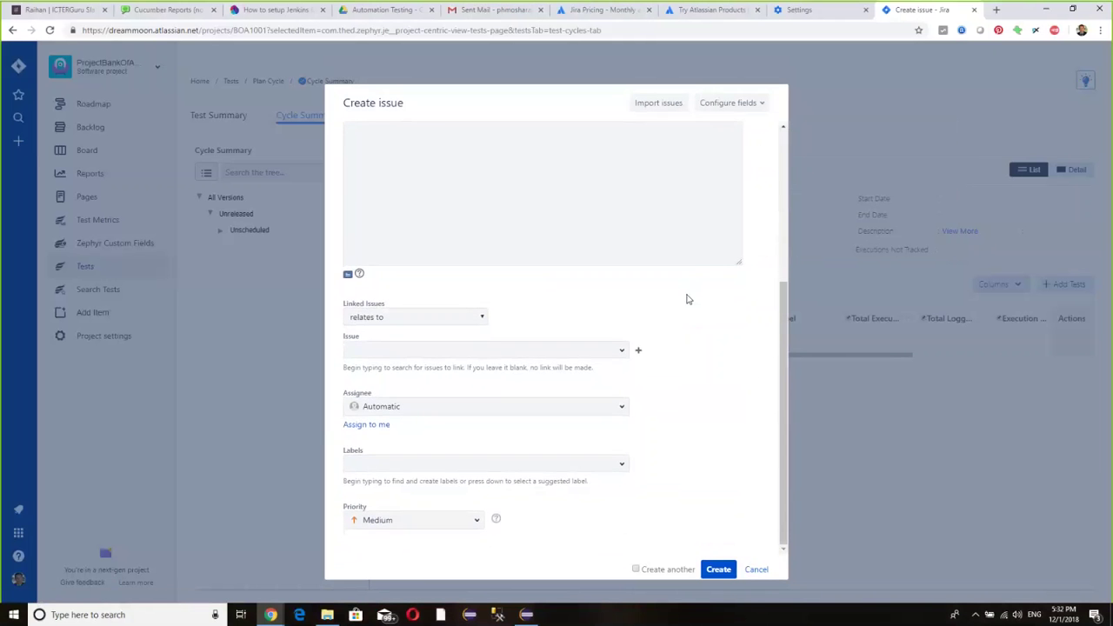
pyautogui.scroll(-3, 687, 300)
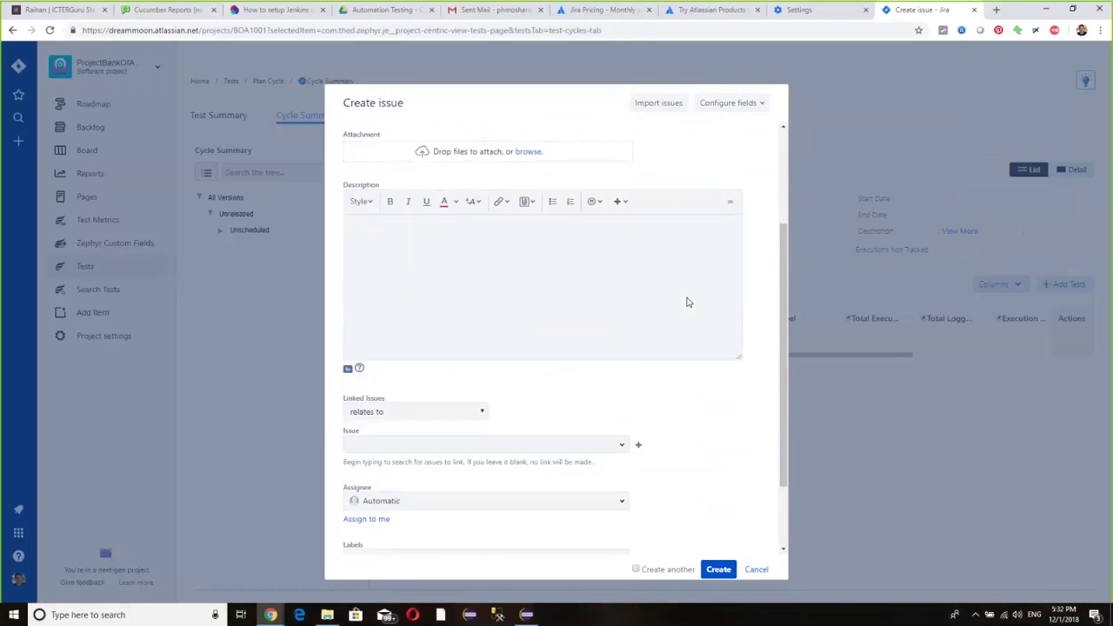
pyautogui.click(536, 293)
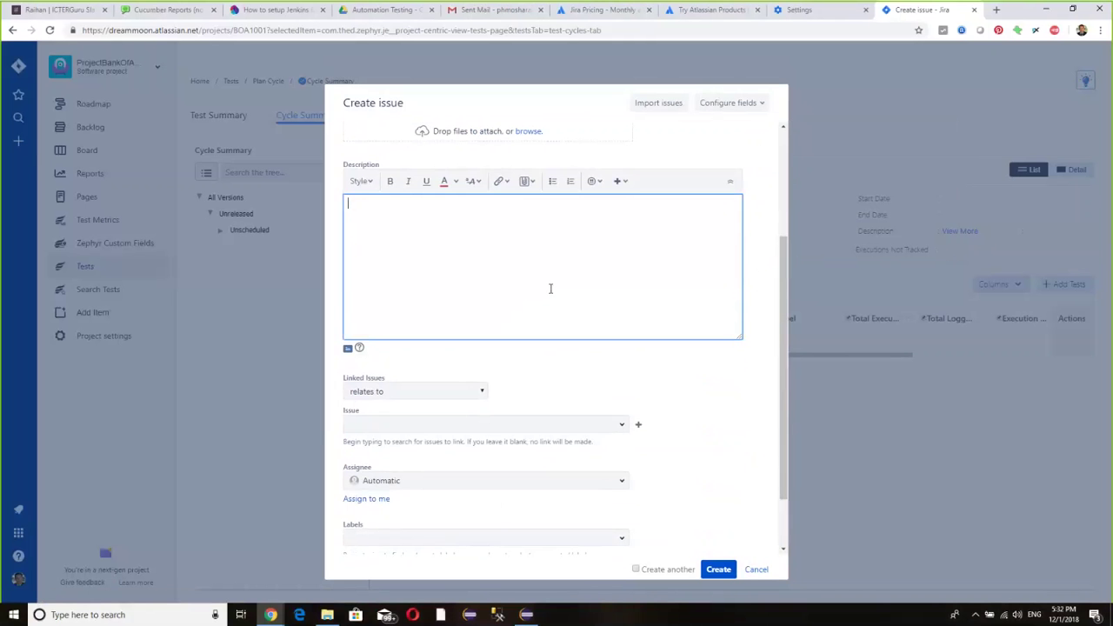
pyautogui.scroll(3, 551, 289)
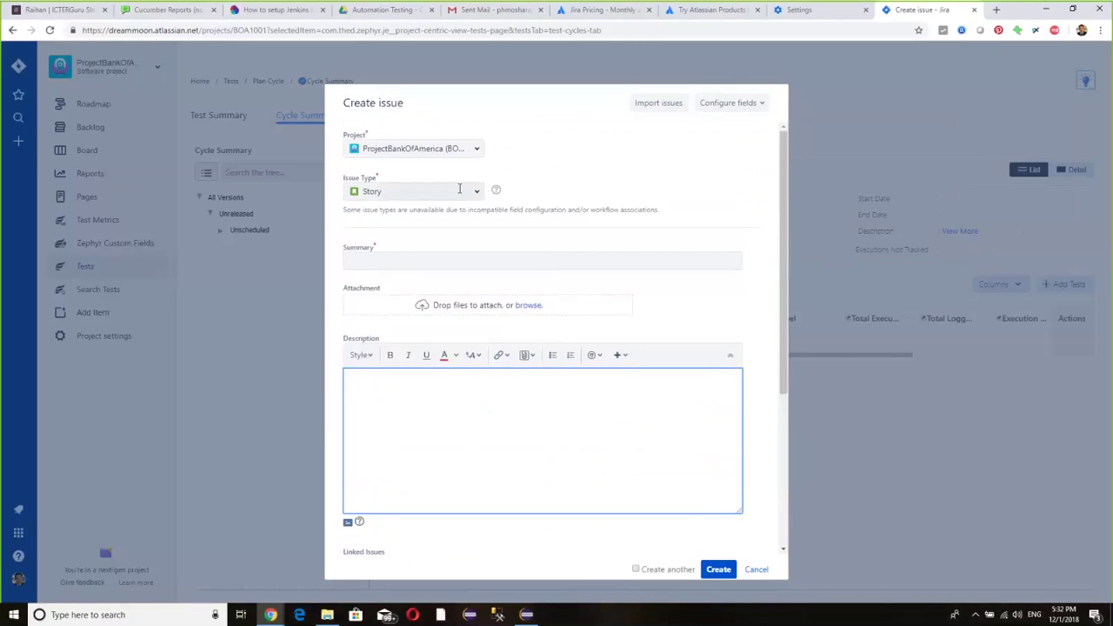
# Switch the new issue's type to Test and examine the fields its form offers.
pyautogui.click(459, 189)
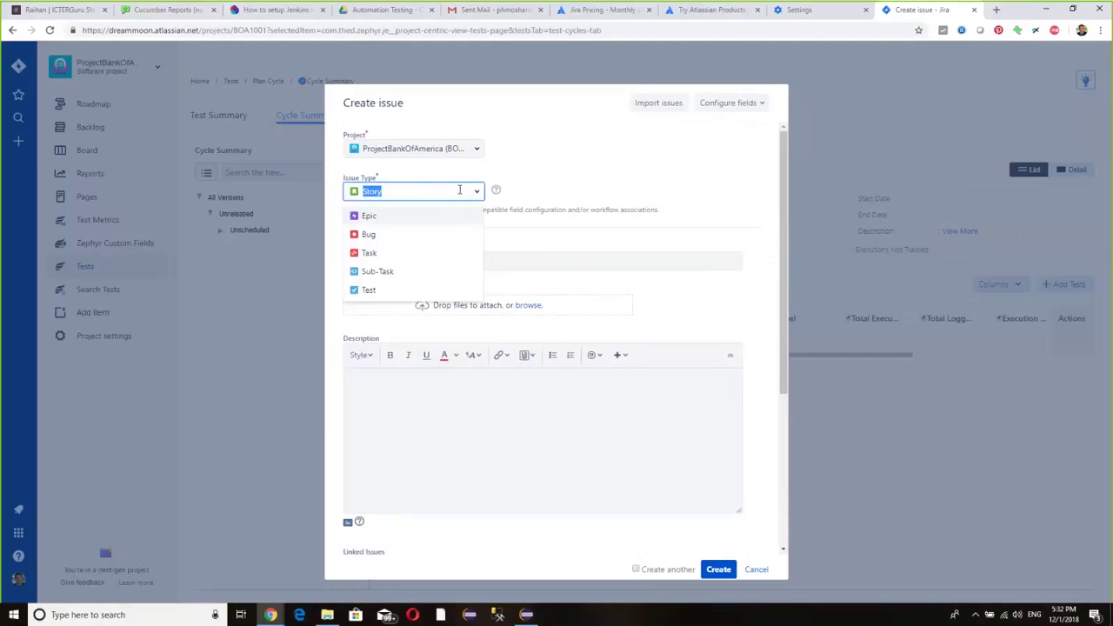
pyautogui.click(407, 293)
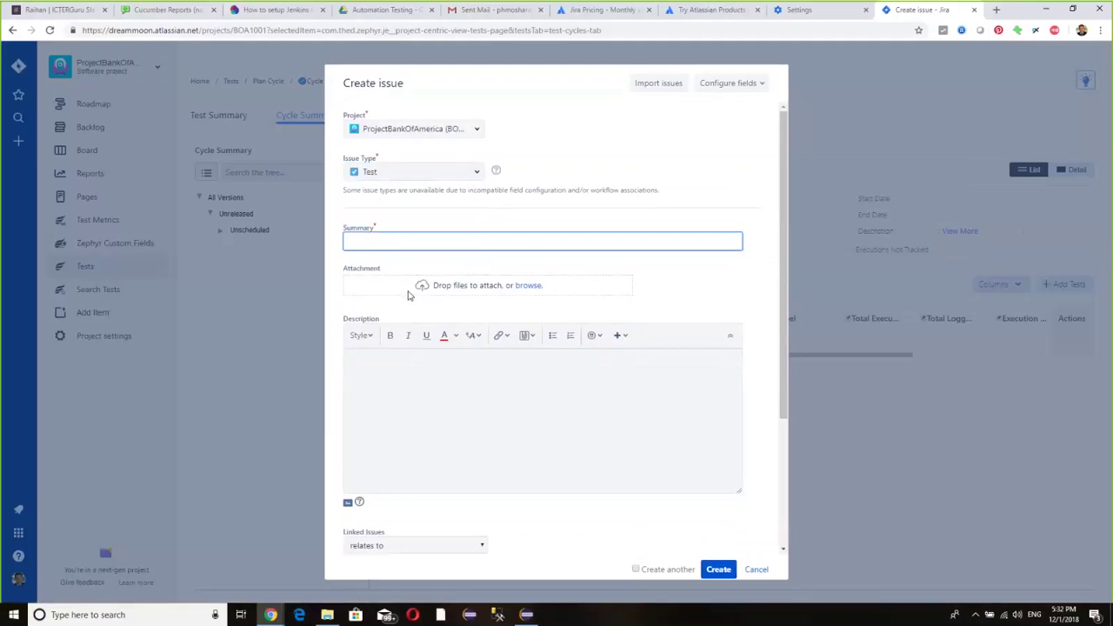
pyautogui.scroll(-3, 640, 280)
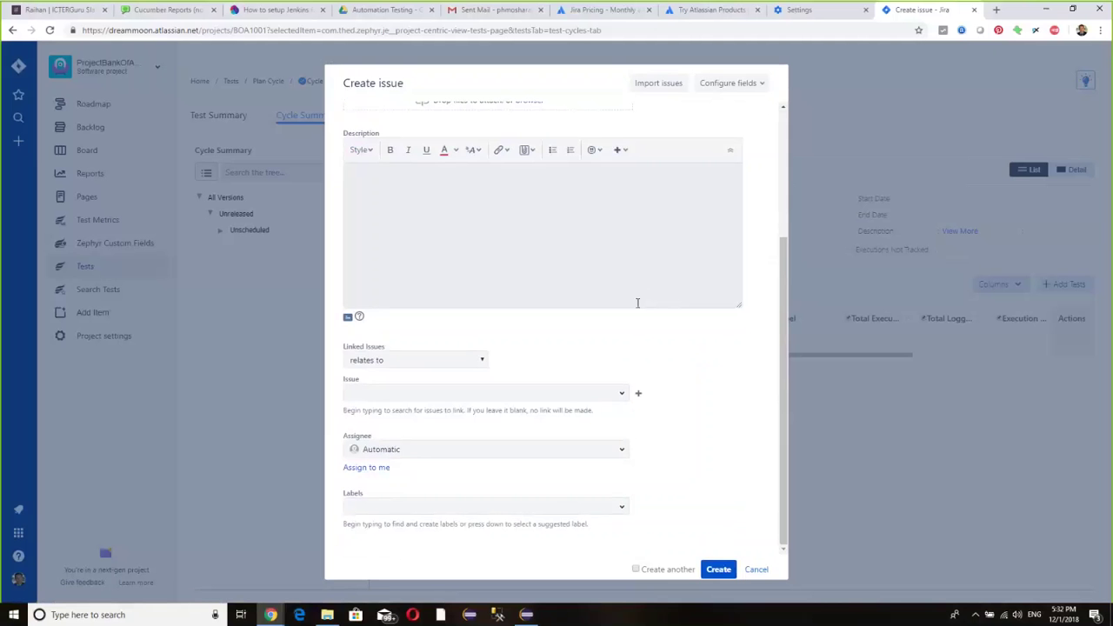
pyautogui.scroll(3, 638, 302)
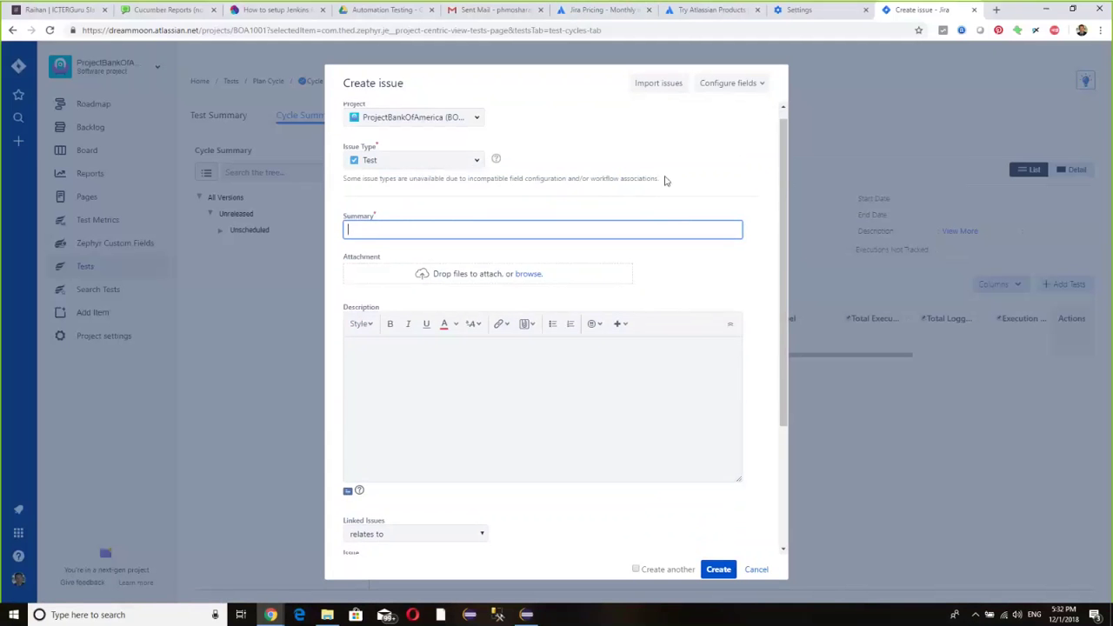
# Change the new issue's type to Bug and look over the form's fields.
pyautogui.click(454, 161)
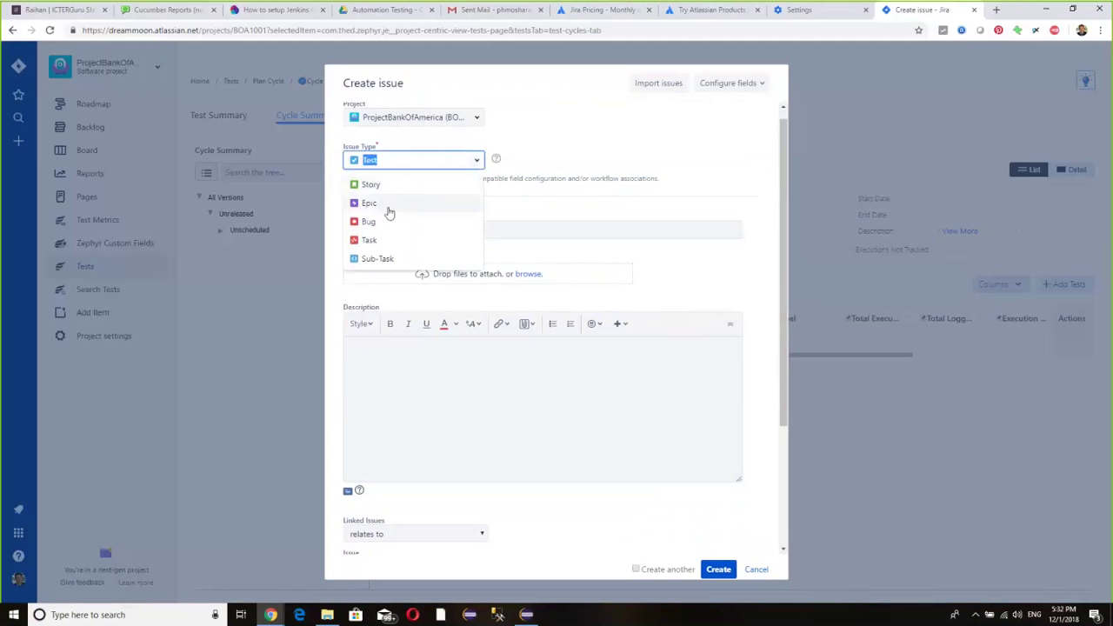
pyautogui.click(388, 222)
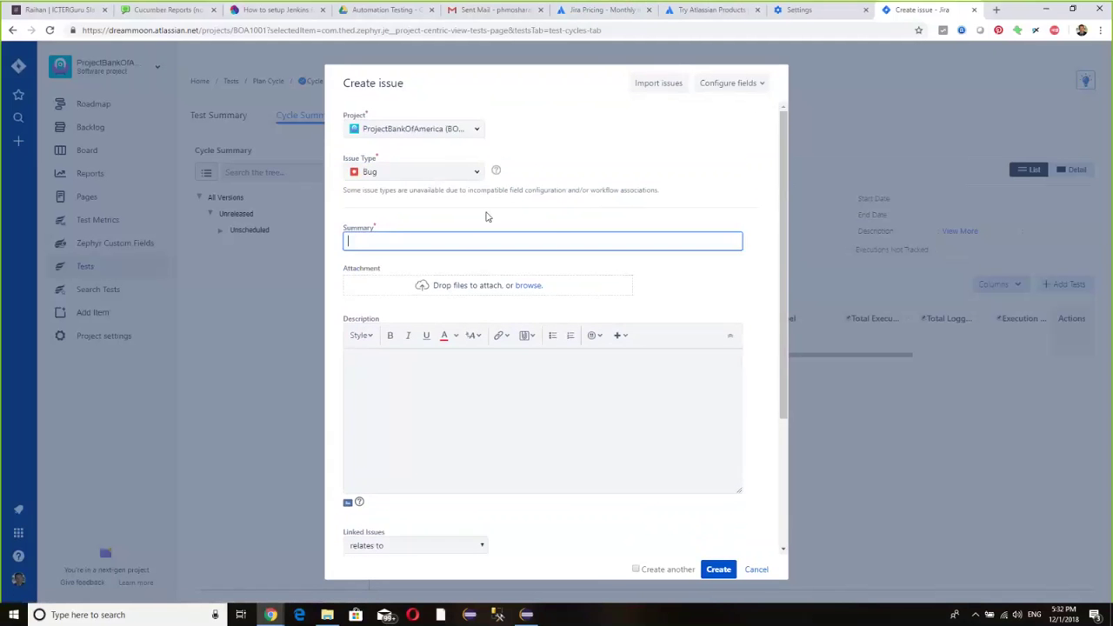
pyautogui.scroll(-3, 571, 228)
pyautogui.scroll(3, 573, 234)
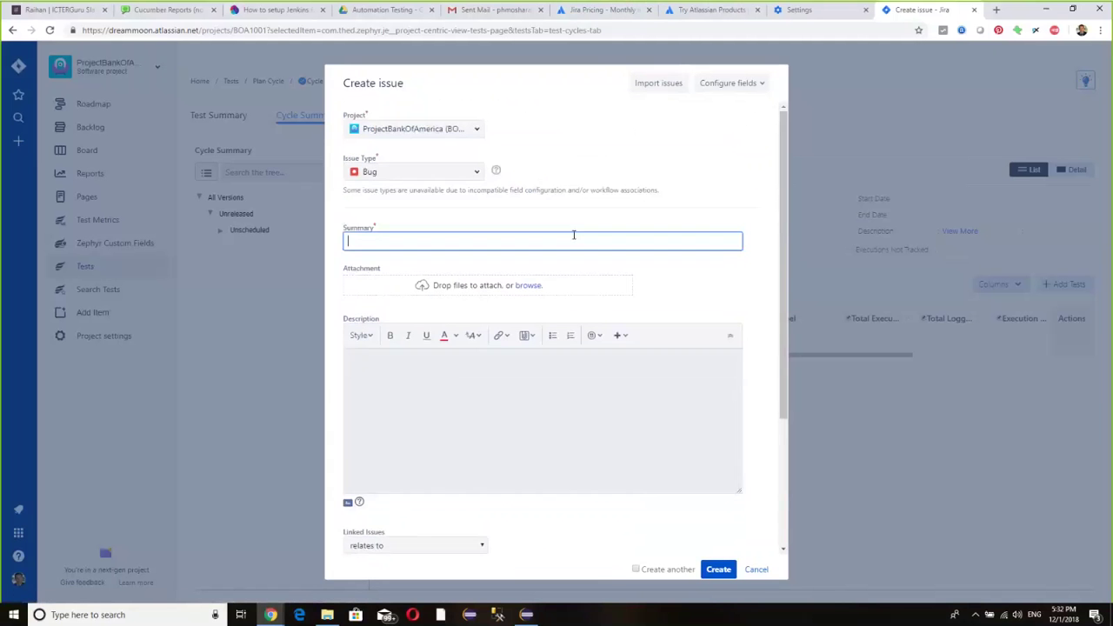
# Set the new issue's type to Task, review its form fields and cancel the issue creation.
pyautogui.click(476, 172)
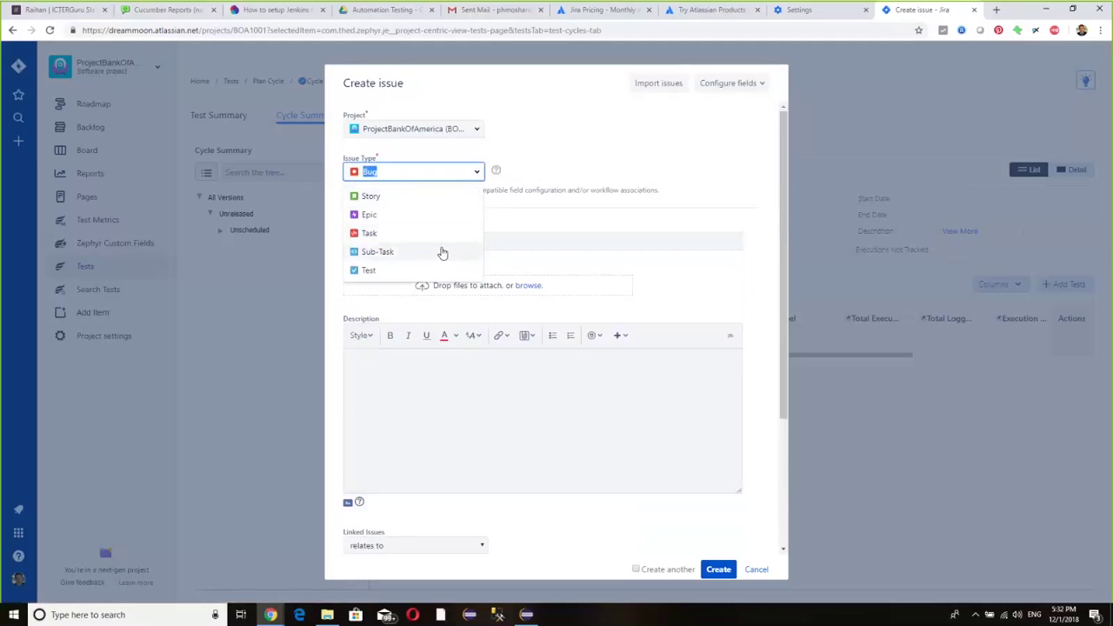
pyautogui.click(416, 235)
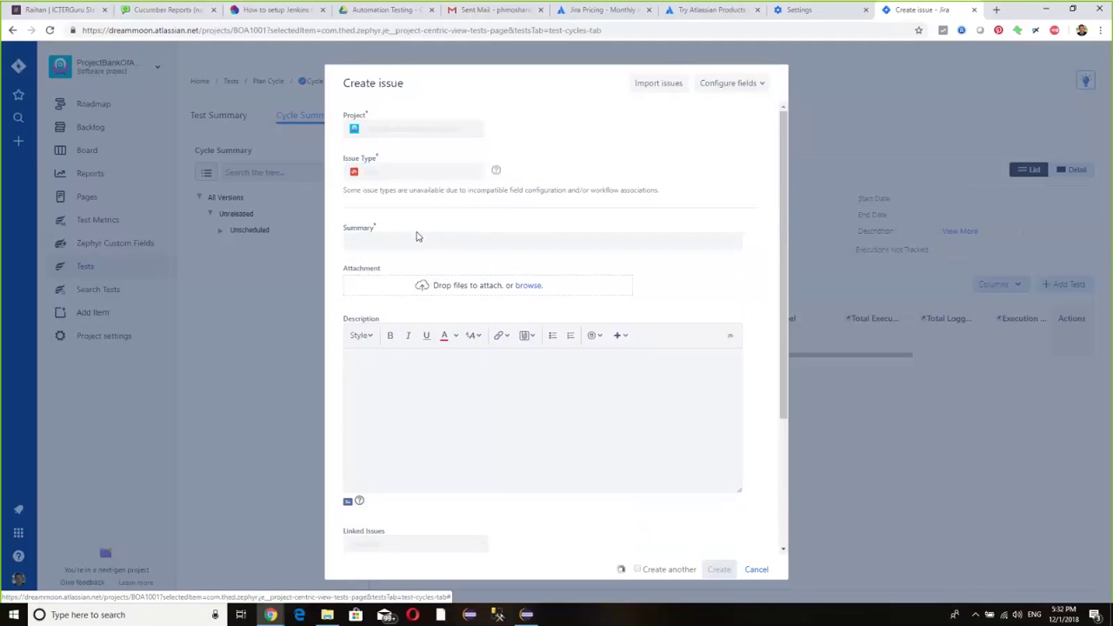
pyautogui.scroll(-2, 487, 244)
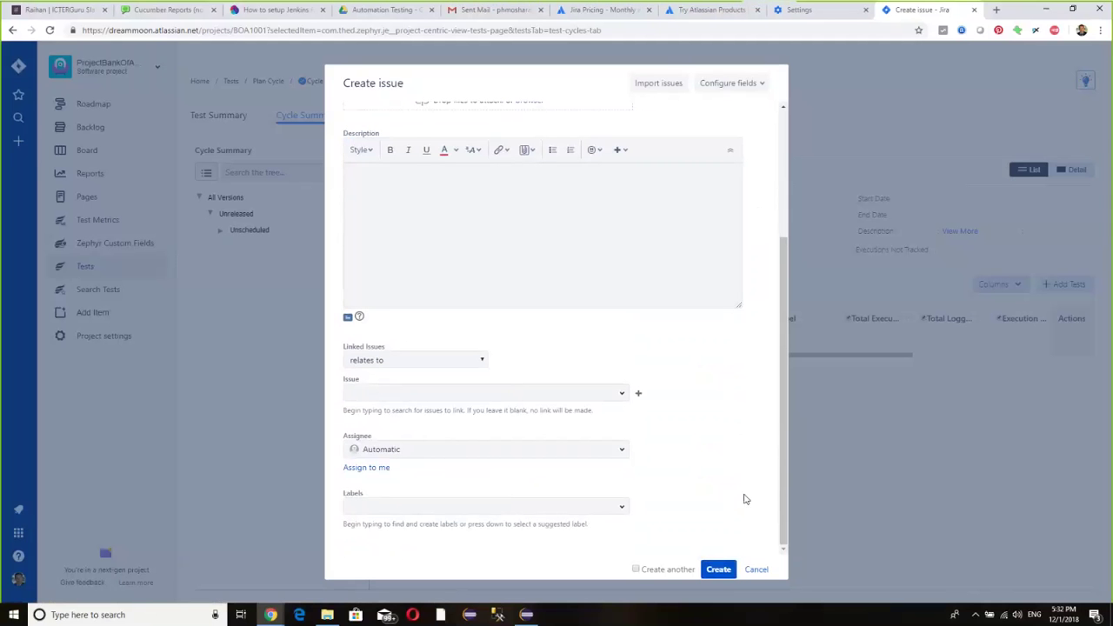
pyautogui.click(757, 570)
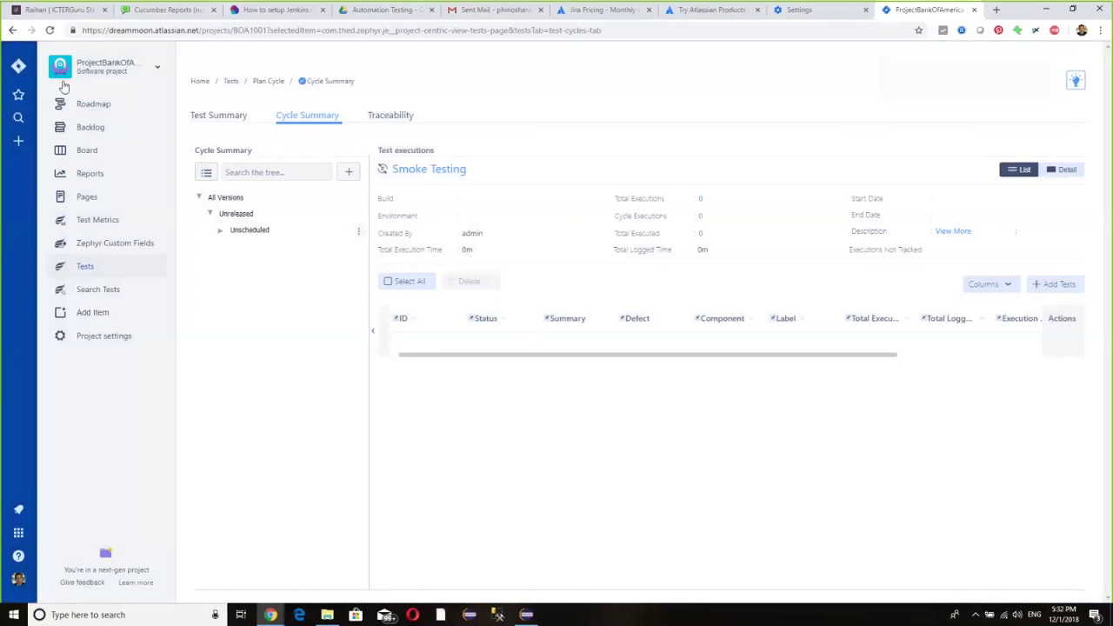
# Return to the project's sprint board.
pyautogui.click(75, 154)
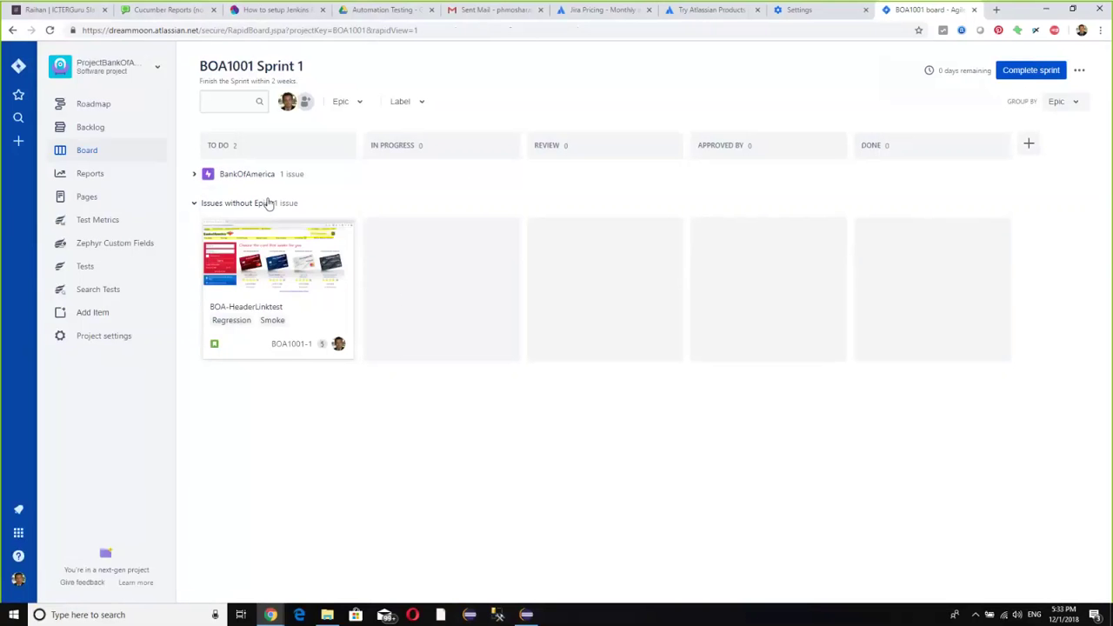
# Review the BOA-HeaderLinktest issue's details, close them and expand the BankOfAmerica epic on the sprint board.
pyautogui.click(261, 290)
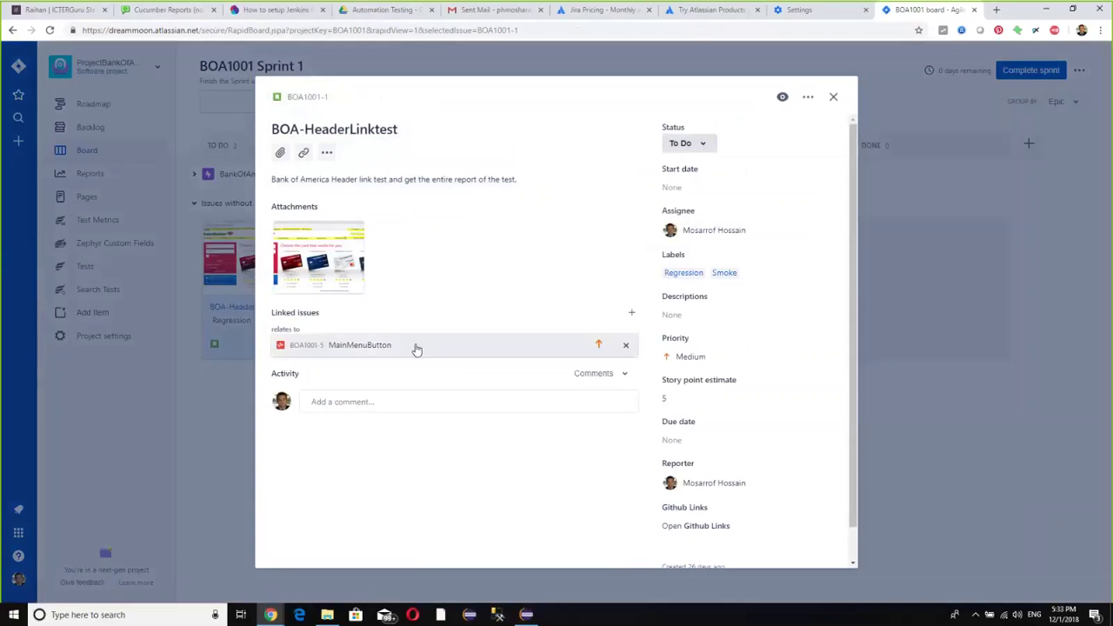
pyautogui.click(834, 95)
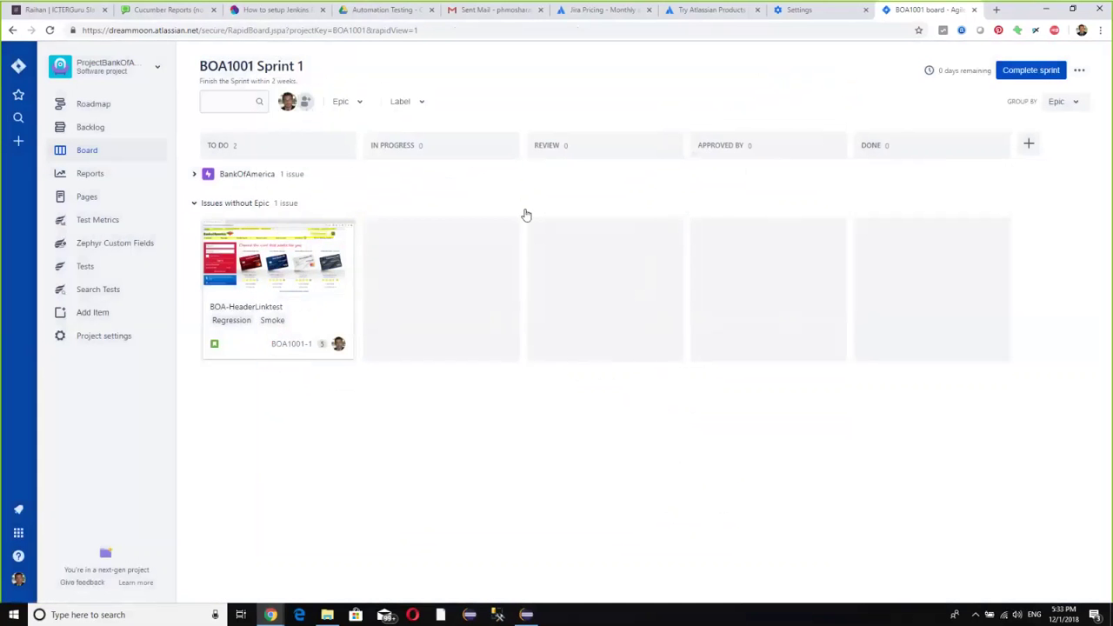
pyautogui.click(233, 175)
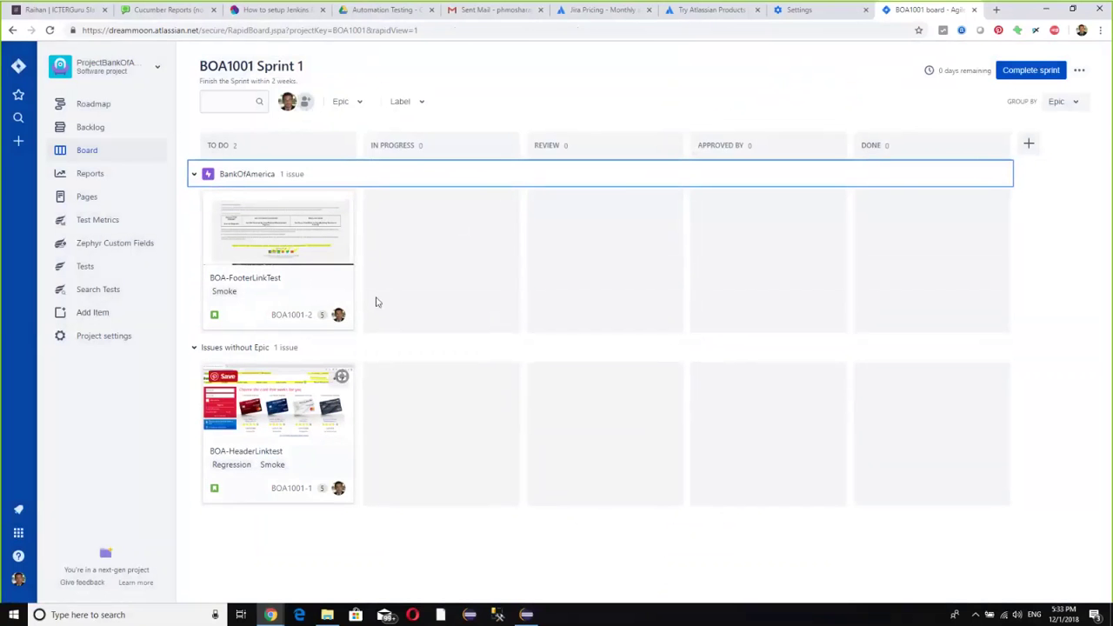
pyautogui.click(1065, 101)
pyautogui.click(1039, 213)
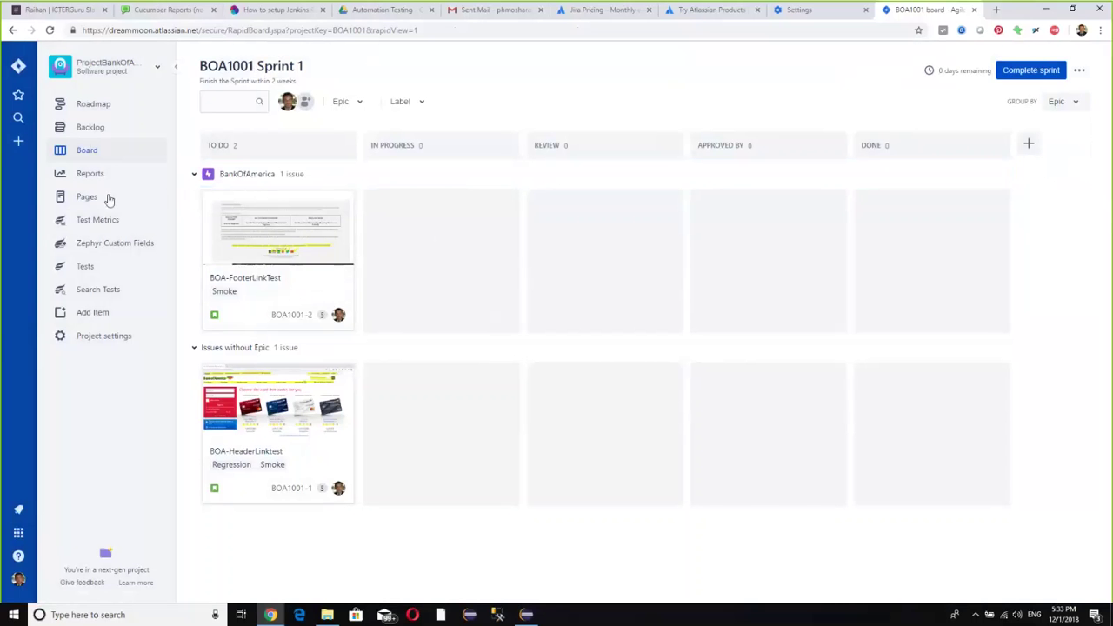
# Show the BankOfAmerica epic on the project roadmap and open its full issue page.
pyautogui.click(102, 103)
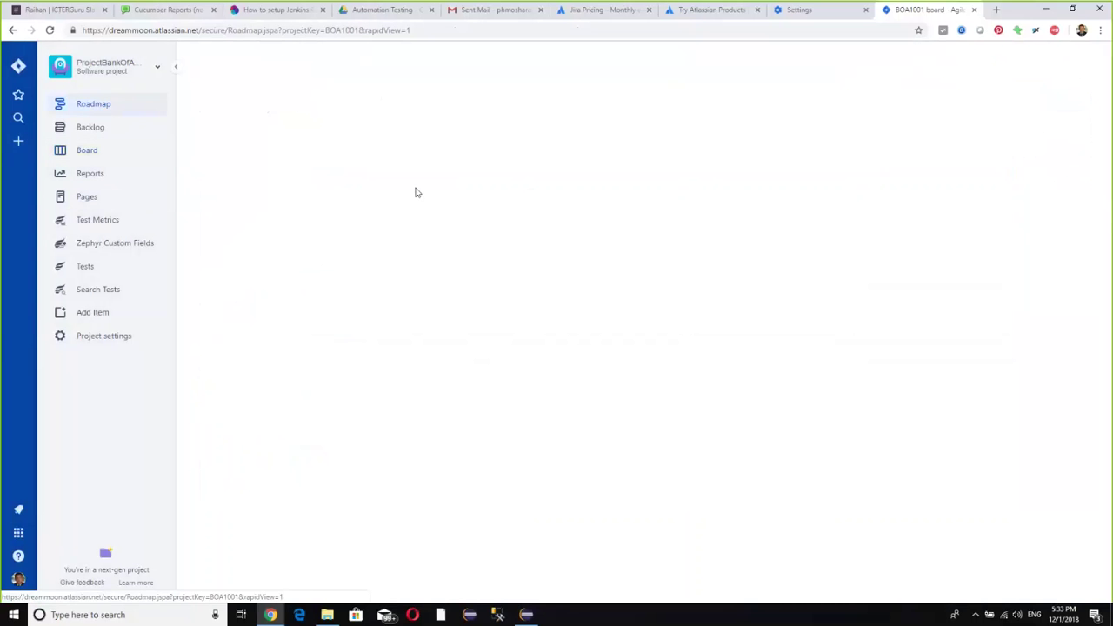
pyautogui.click(266, 163)
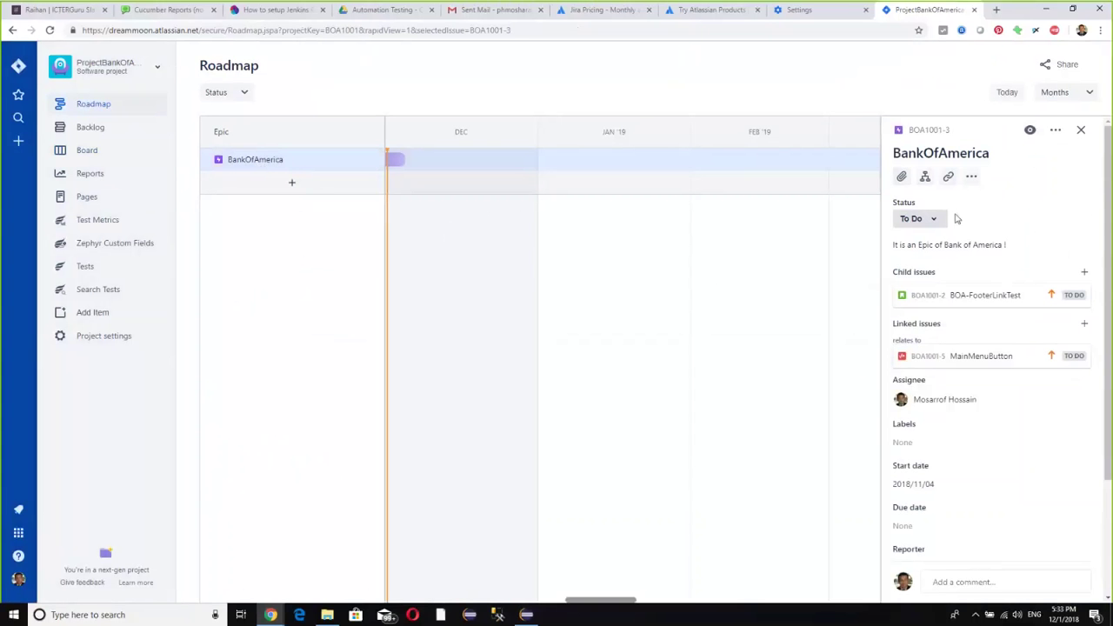
pyautogui.click(927, 130)
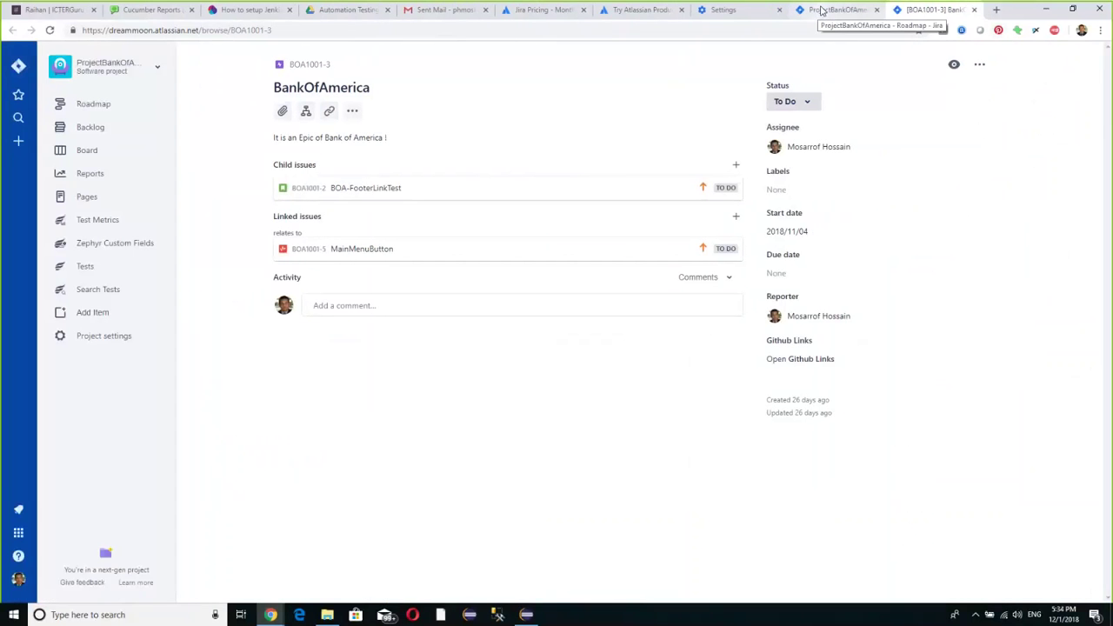
# Check the epic's entry for adding a child issue, cancel it and widen the project sidebar.
pyautogui.click(306, 112)
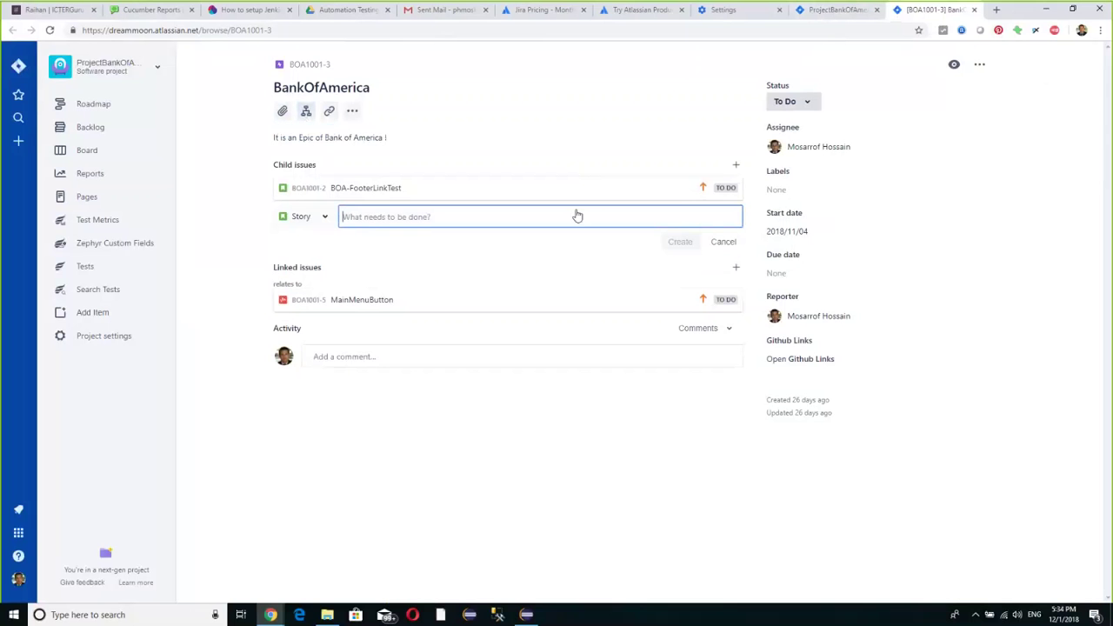
pyautogui.click(723, 242)
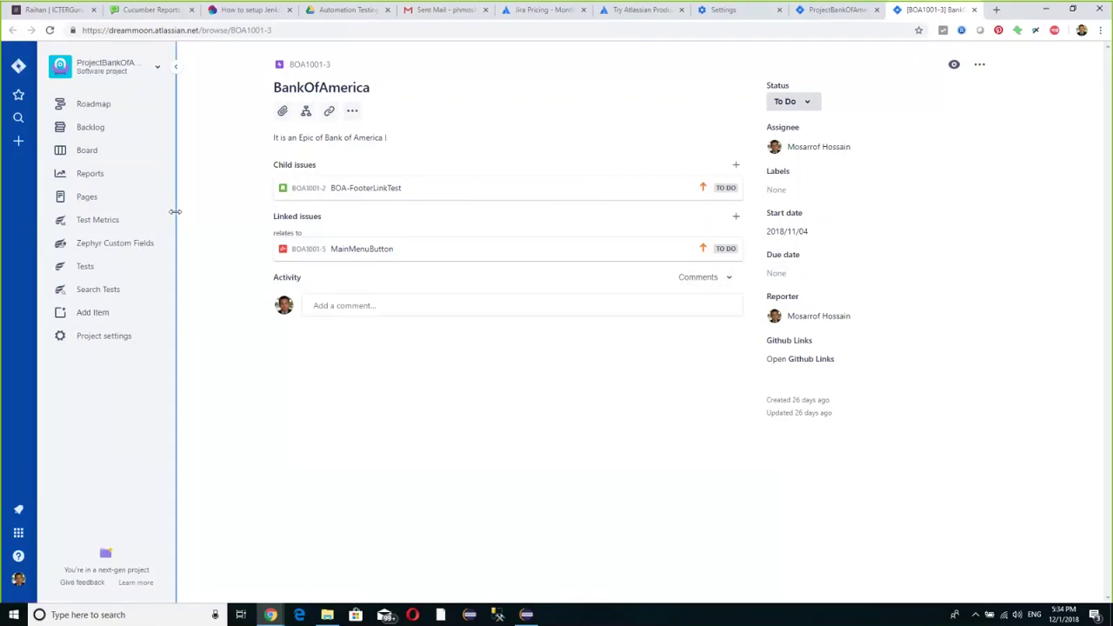
pyautogui.moveTo(176, 213); pyautogui.dragTo(221, 219)
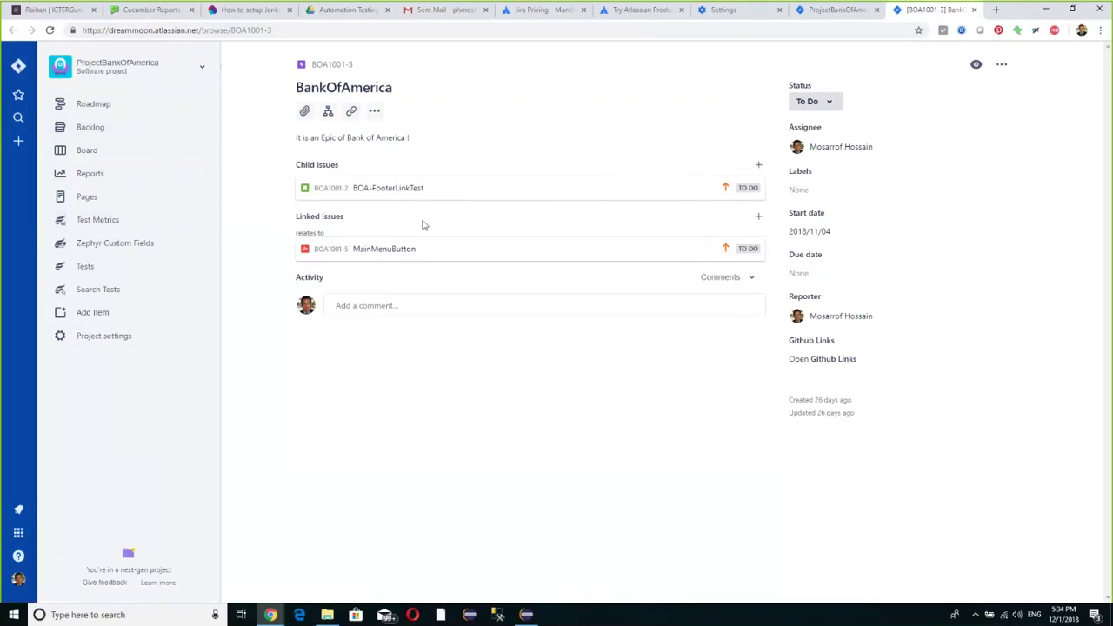
# Start a new issue in ProjectBankOfAmerica and set its issue type to Epic.
pyautogui.click(19, 141)
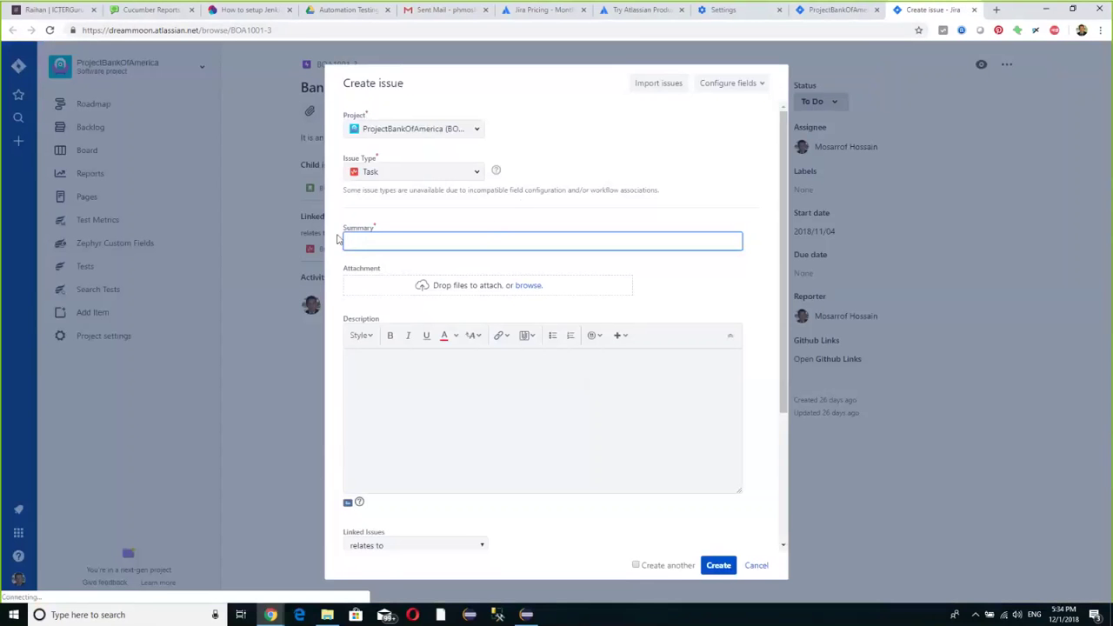
pyautogui.click(386, 420)
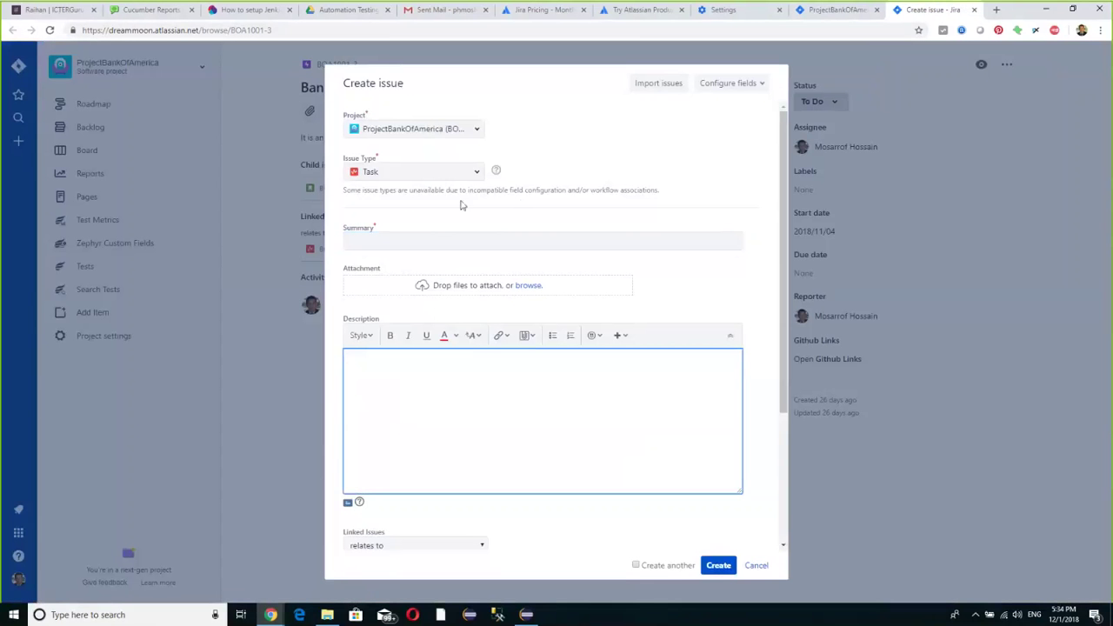
pyautogui.click(403, 171)
pyautogui.click(387, 218)
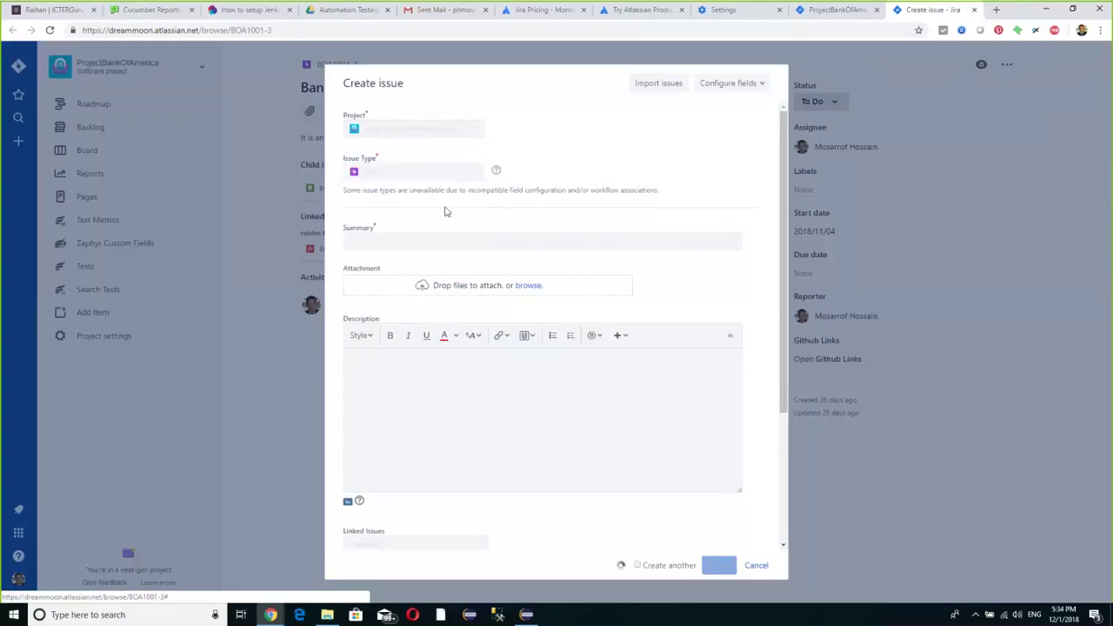
pyautogui.click(375, 243)
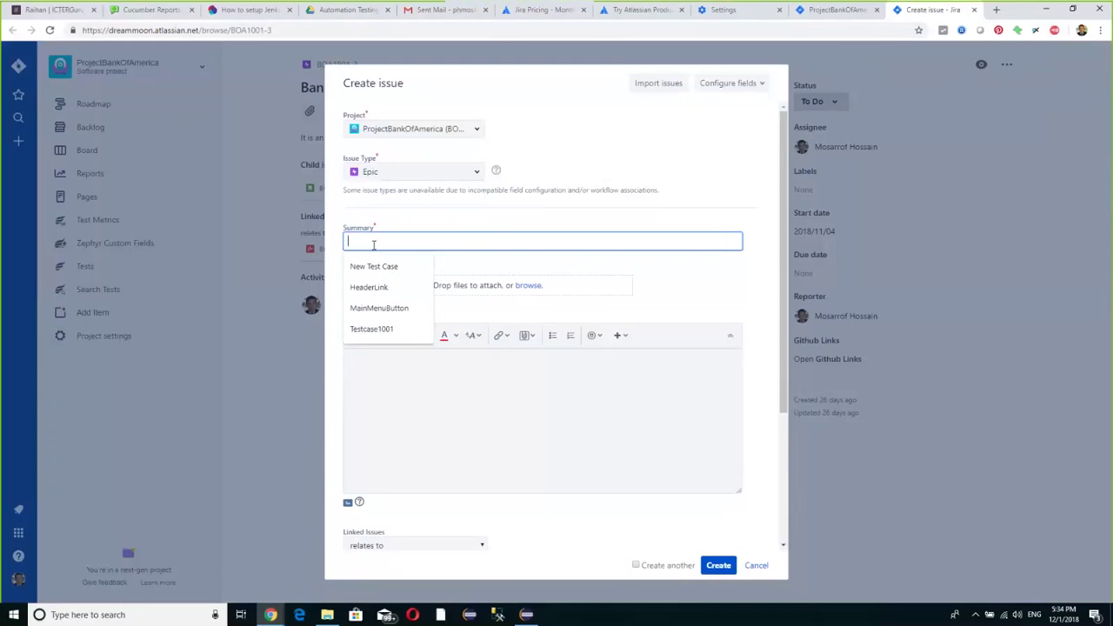
pyautogui.write('New')
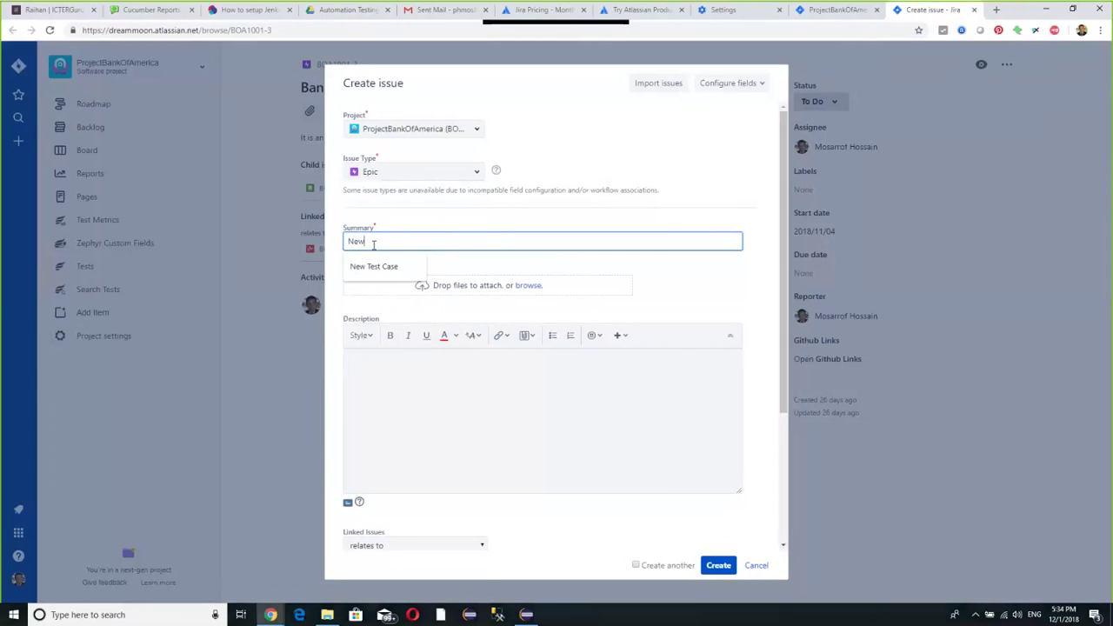
pyautogui.press('BackSpace')
pyautogui.press('BackSpace')
pyautogui.press('BackSpace')
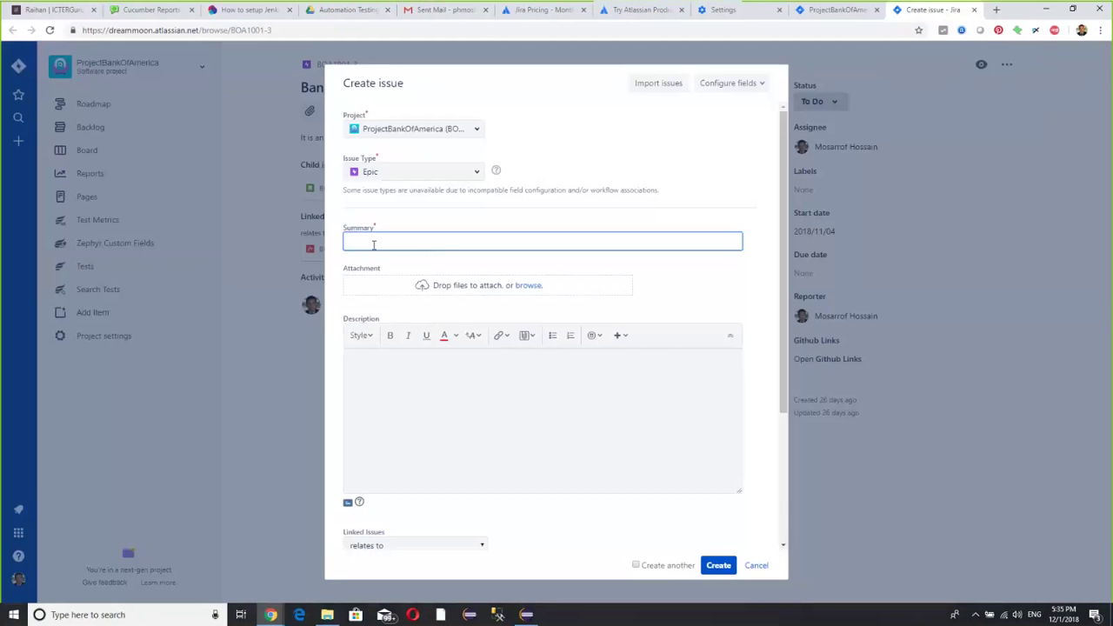
# Enter "BOA Header and Footer test" as the new epic's summary.
pyautogui.write('BOAH')
pyautogui.press('BackSpace')
pyautogui.write('Header and Foo')
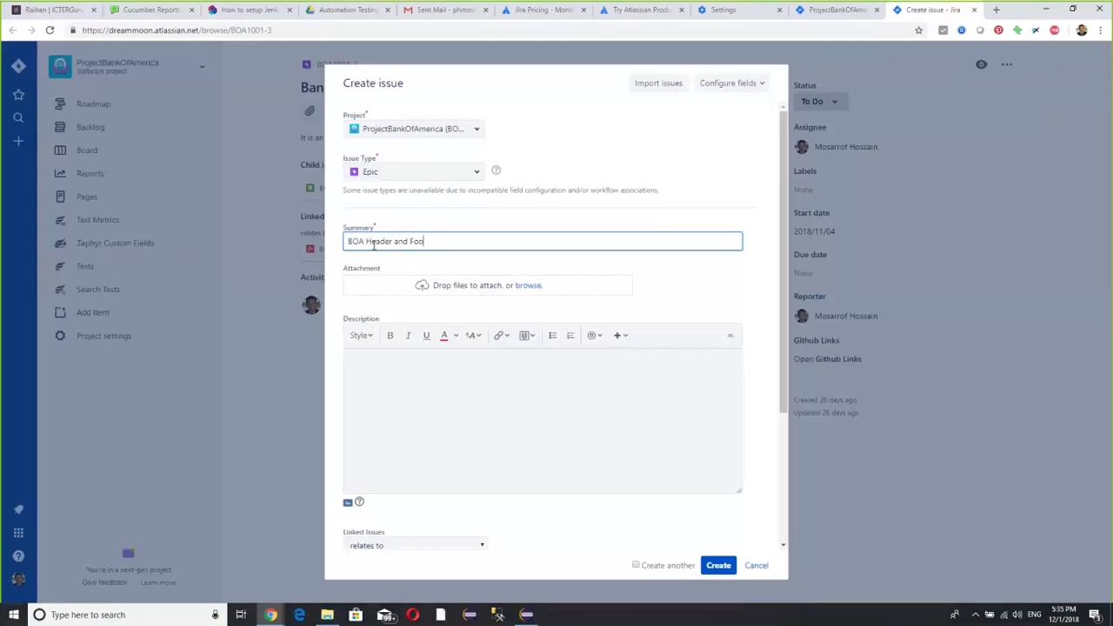
pyautogui.write('ter test')
pyautogui.click(474, 431)
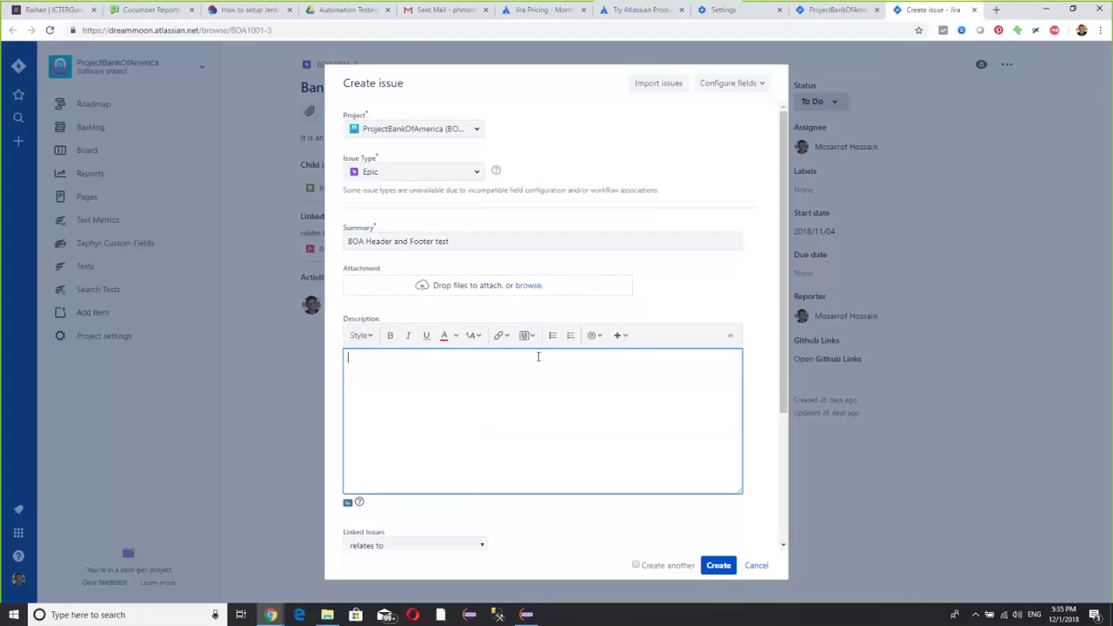
pyautogui.moveTo(478, 241); pyautogui.dragTo(339, 241)
pyautogui.hotkey('ctrl', 'c')
pyautogui.click(414, 375)
pyautogui.hotkey('ctrl', 'v')
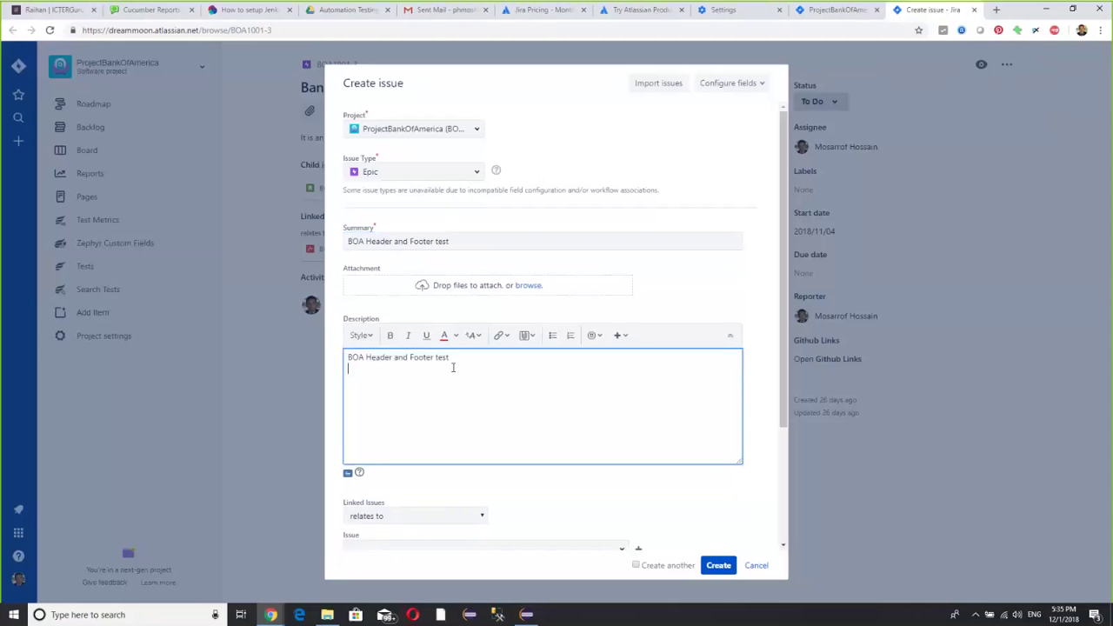
pyautogui.press('Return')
pyautogui.hotkey('ctrl', 'v')
pyautogui.hotkey('ctrl', 'a')
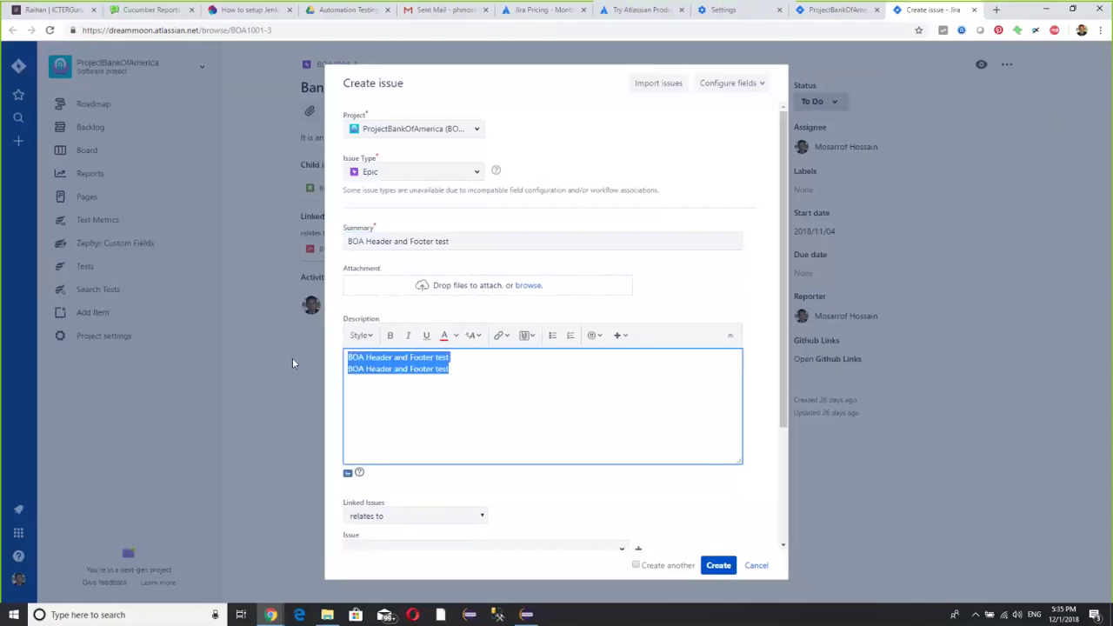
pyautogui.press('BackSpace')
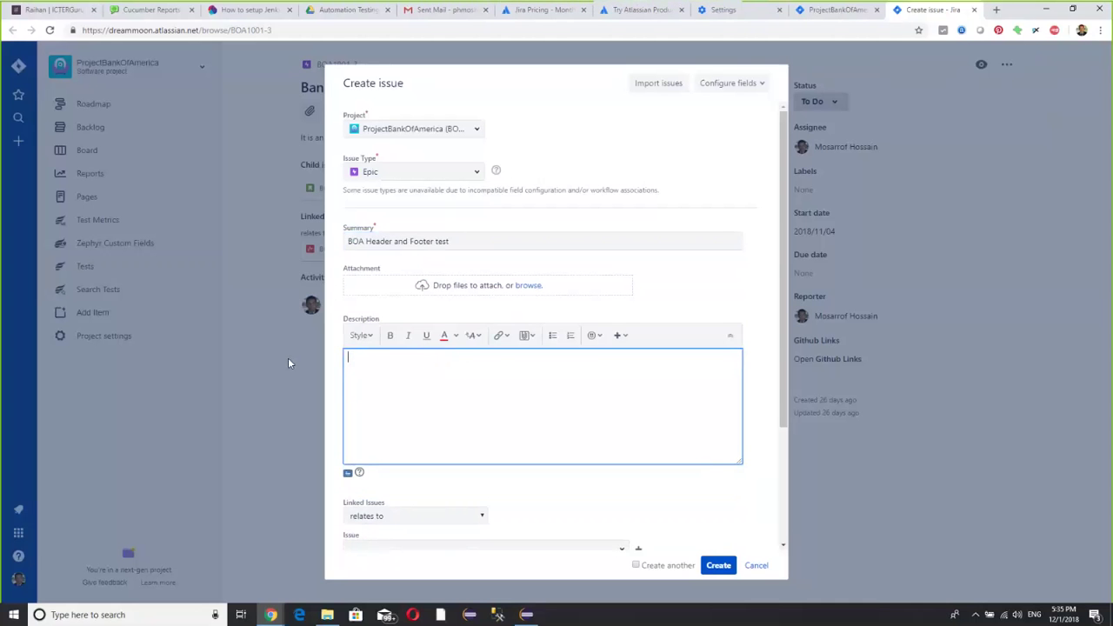
# Enter "Header link should contain this...." as the first line of the epic's description.
pyautogui.write('Header link should contai')
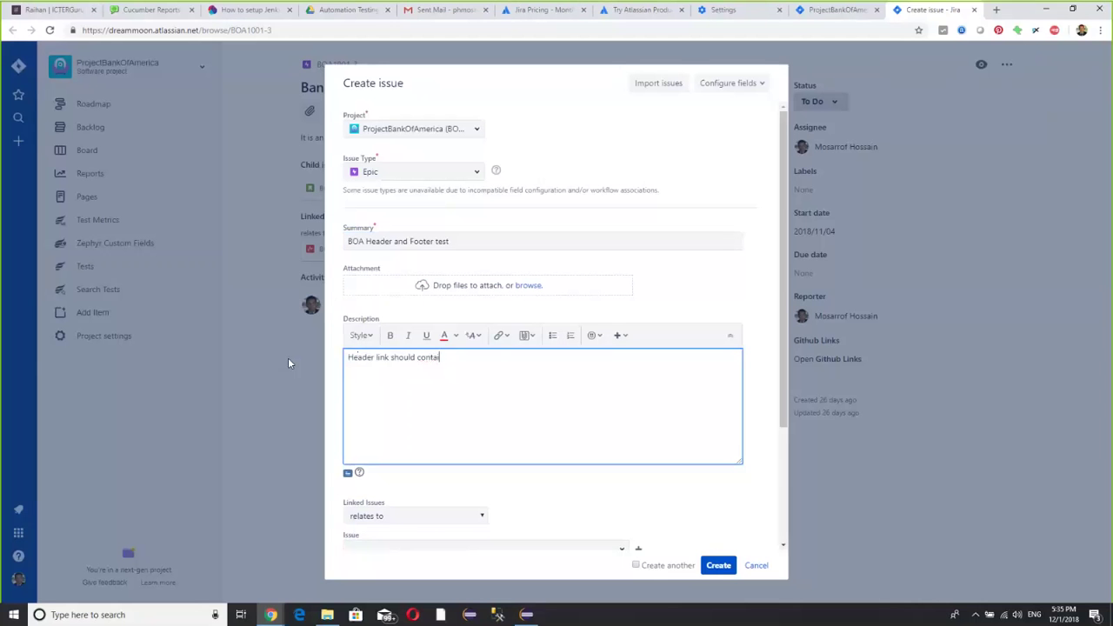
pyautogui.write('n the')
pyautogui.press('BackSpace')
pyautogui.write('is....')
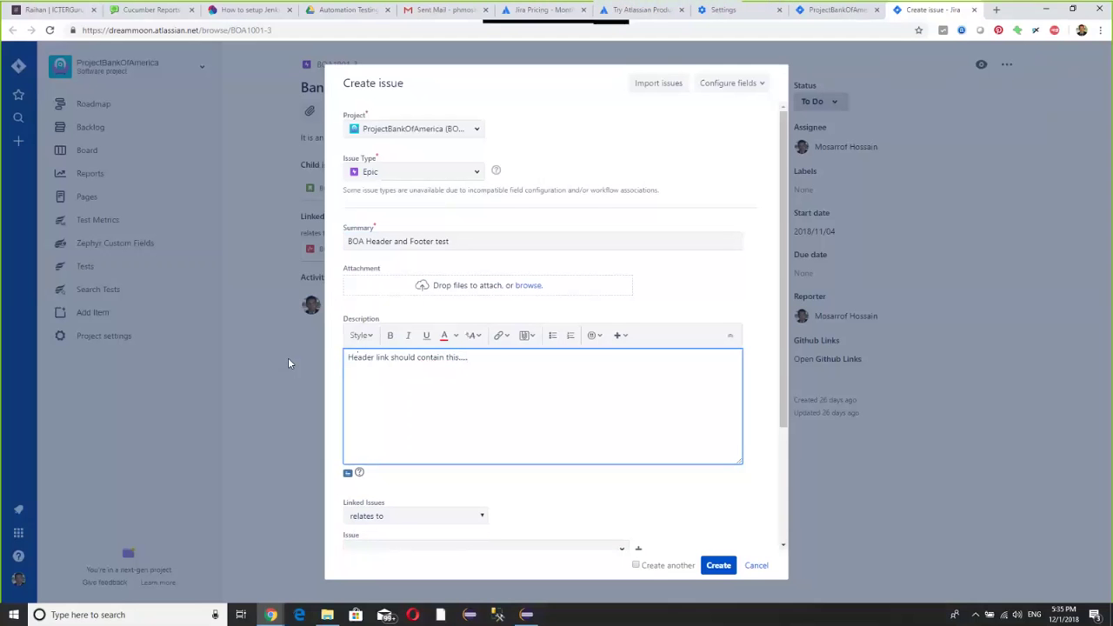
pyautogui.press('Return')
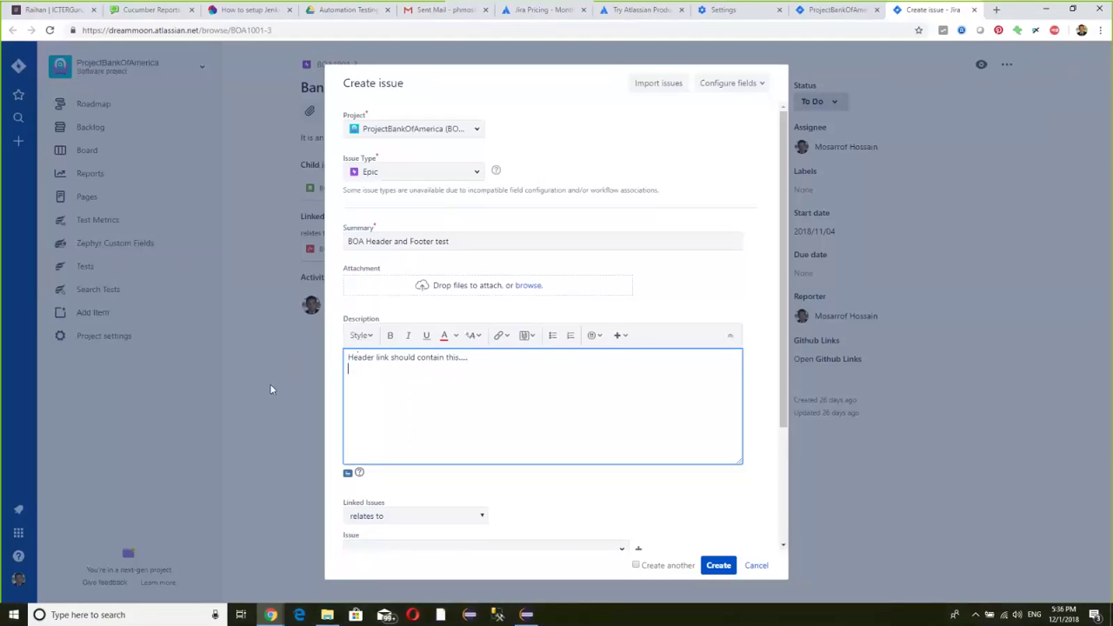
# Add a second description line below a blank one, reusing the header line's text: "Footer link should contain this....".
pyautogui.moveTo(467, 357); pyautogui.dragTo(330, 362)
pyautogui.hotkey('ctrl', 'c')
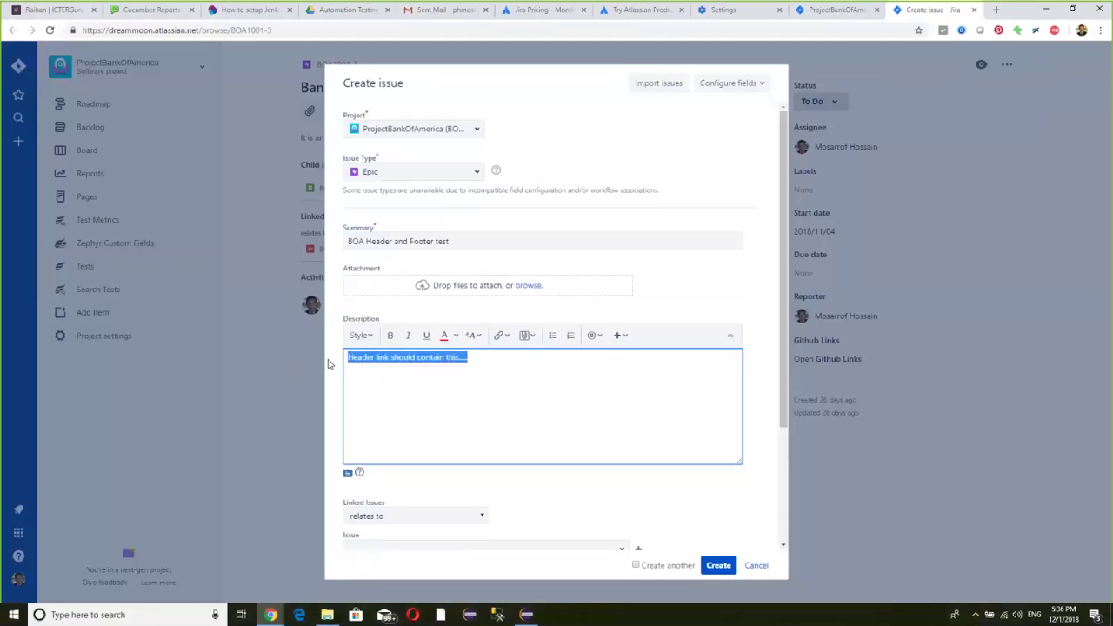
pyautogui.click(476, 363)
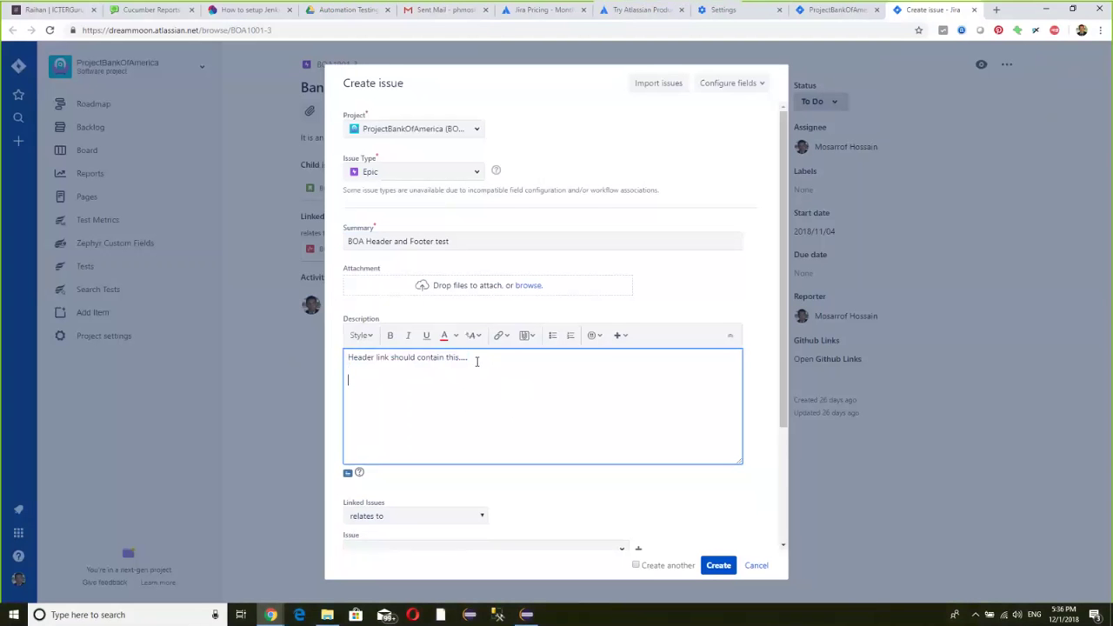
pyautogui.write('Footer Header')
pyautogui.hotkey('ctrl', 'v')
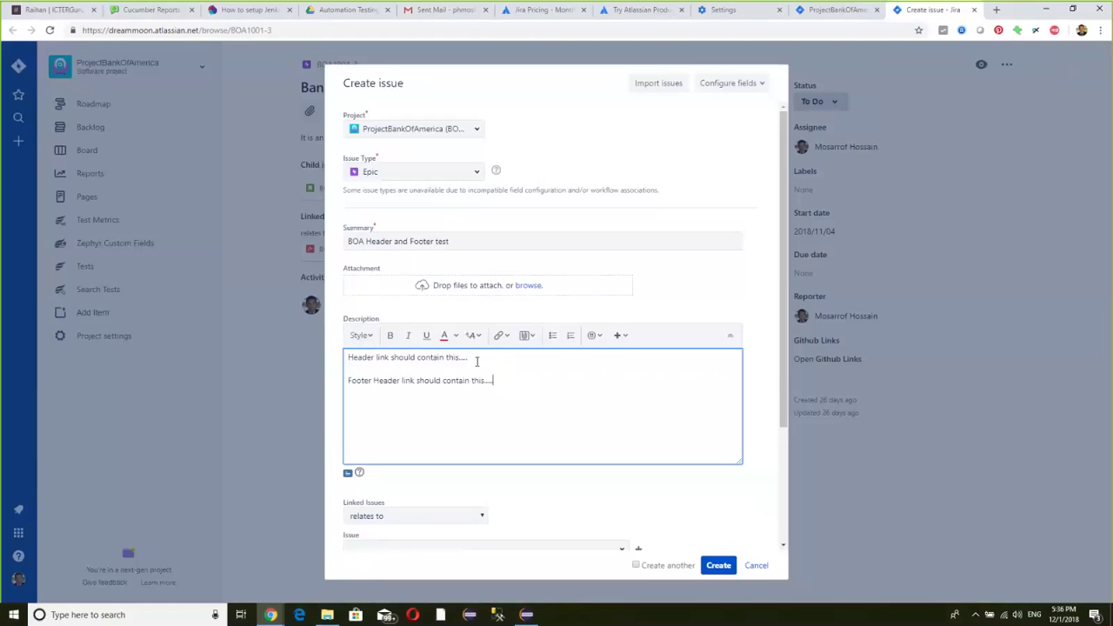
pyautogui.doubleClick(388, 380)
pyautogui.press('BackSpace')
pyautogui.click(530, 398)
# Duplicate the header and footer description lines below the existing ones.
pyautogui.click(479, 382)
pyautogui.hotkey('shift', 'Home')
pyautogui.hotkey('ctrl', 'a')
pyautogui.hotkey('ctrl', 'c')
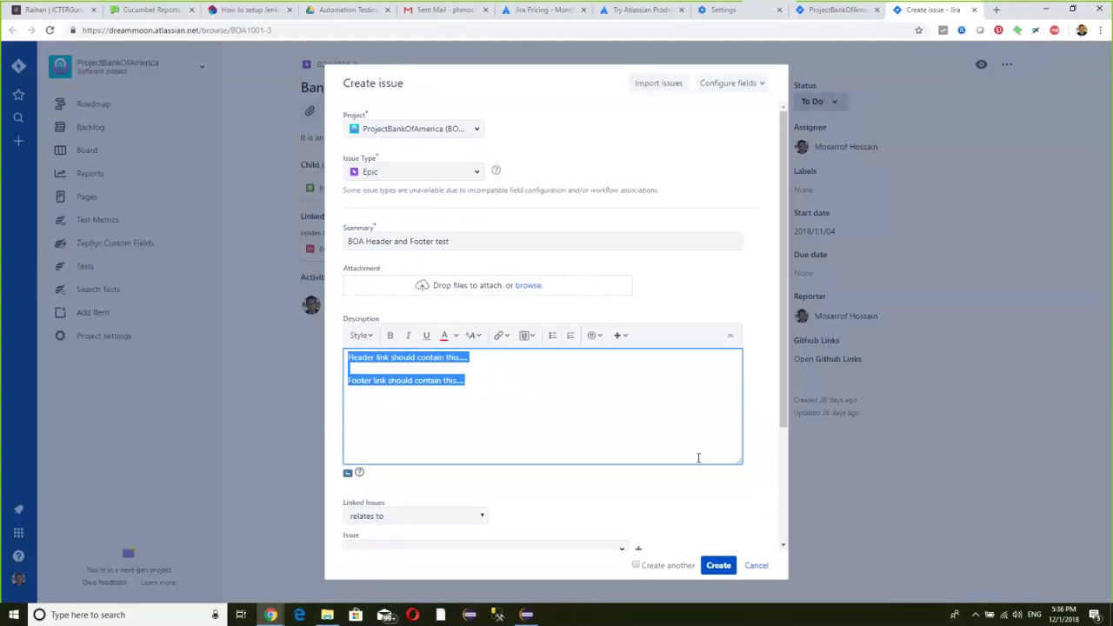
pyautogui.click(444, 409)
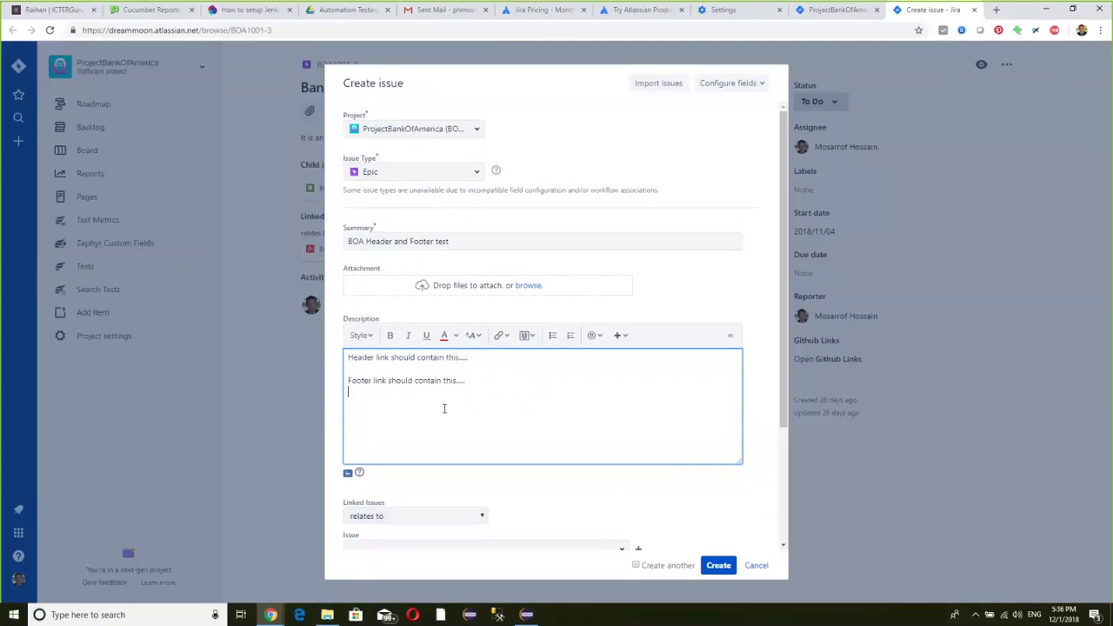
pyautogui.hotkey('ctrl', 'v')
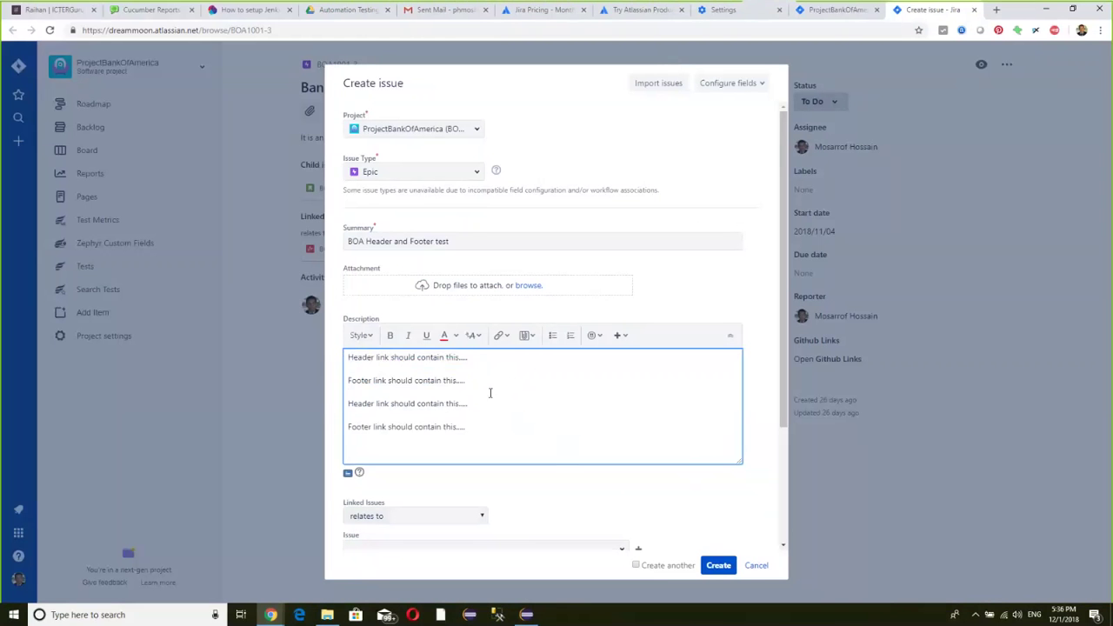
# Try red text colour on all four description lines and undo the colouring.
pyautogui.moveTo(499, 432); pyautogui.dragTo(348, 350)
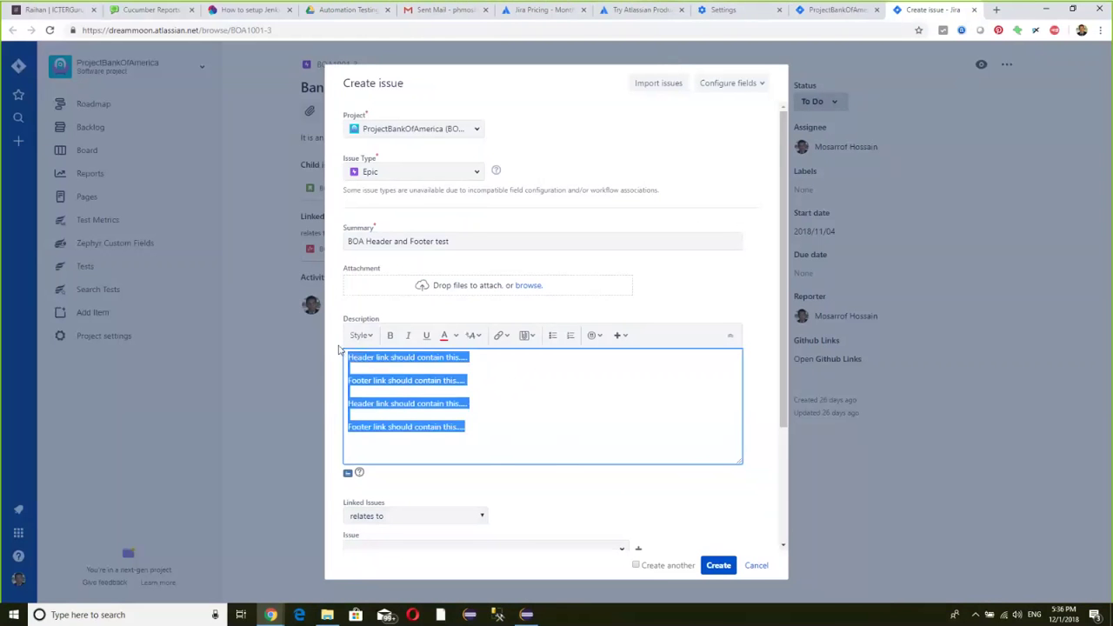
pyautogui.click(443, 336)
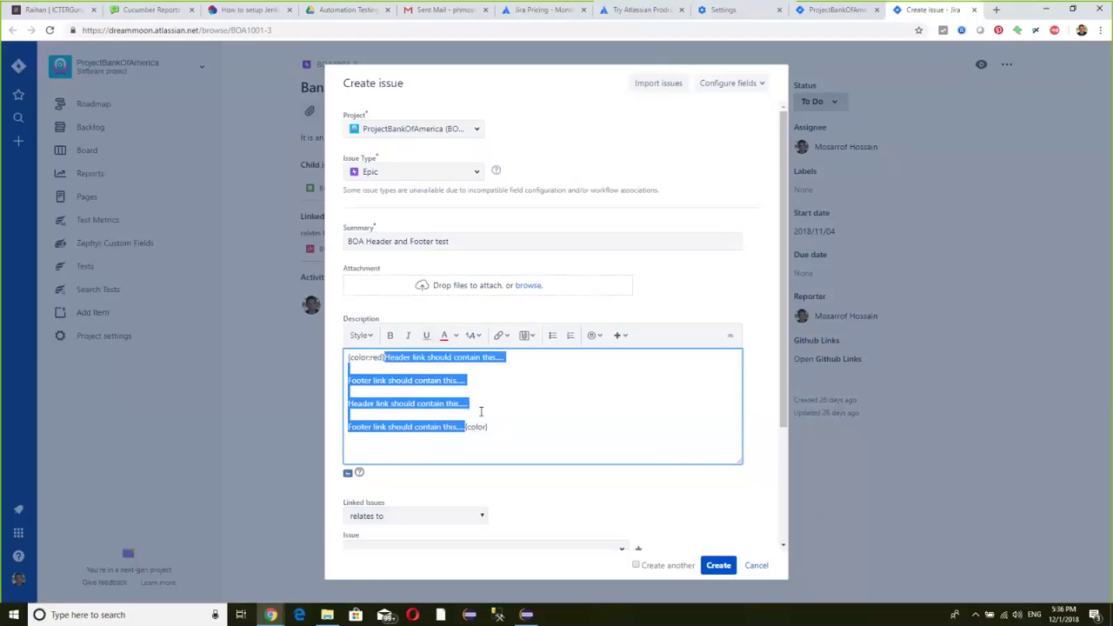
pyautogui.hotkey('ctrl', 'z')
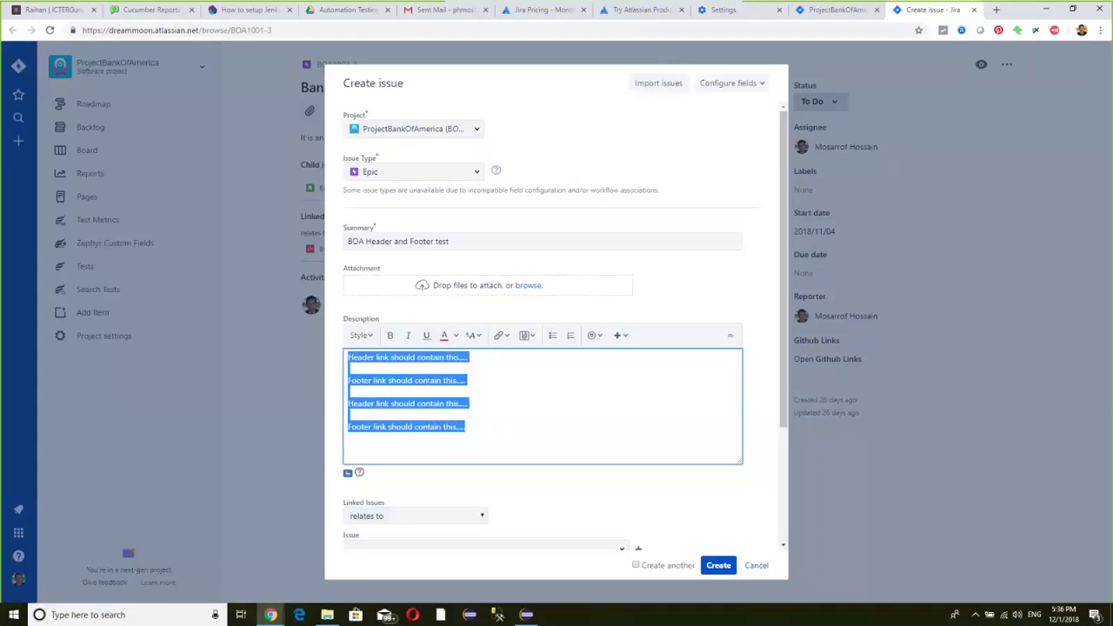
# Try bold formatting on all four description lines and remove the bold markers again.
pyautogui.hotkey('ctrl', 'b')
pyautogui.click(514, 408)
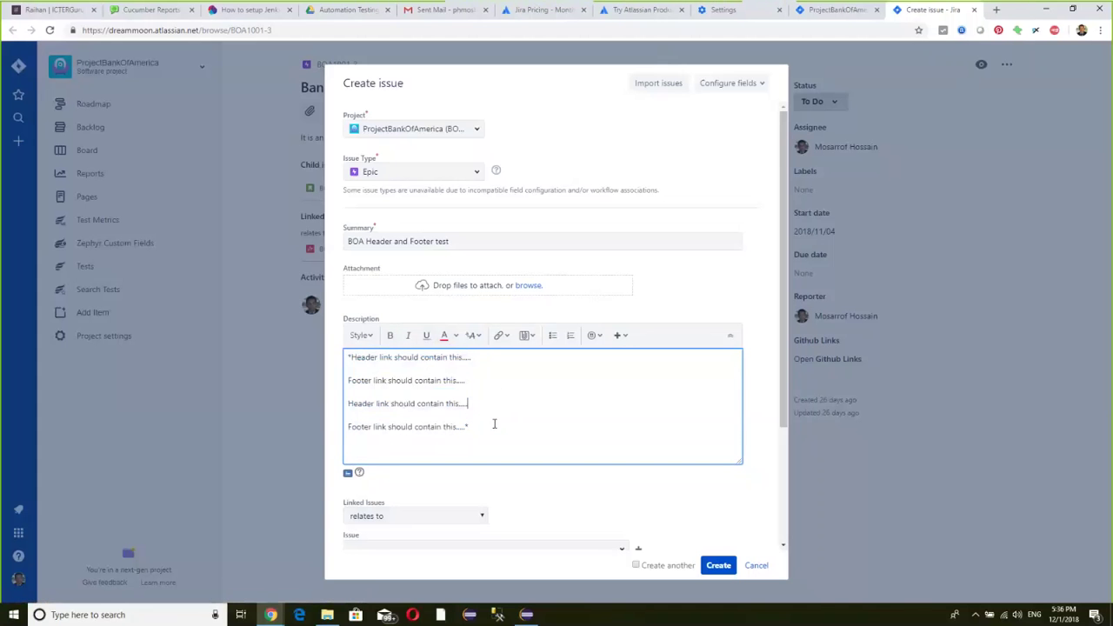
pyautogui.hotkey('ctrl', 'a')
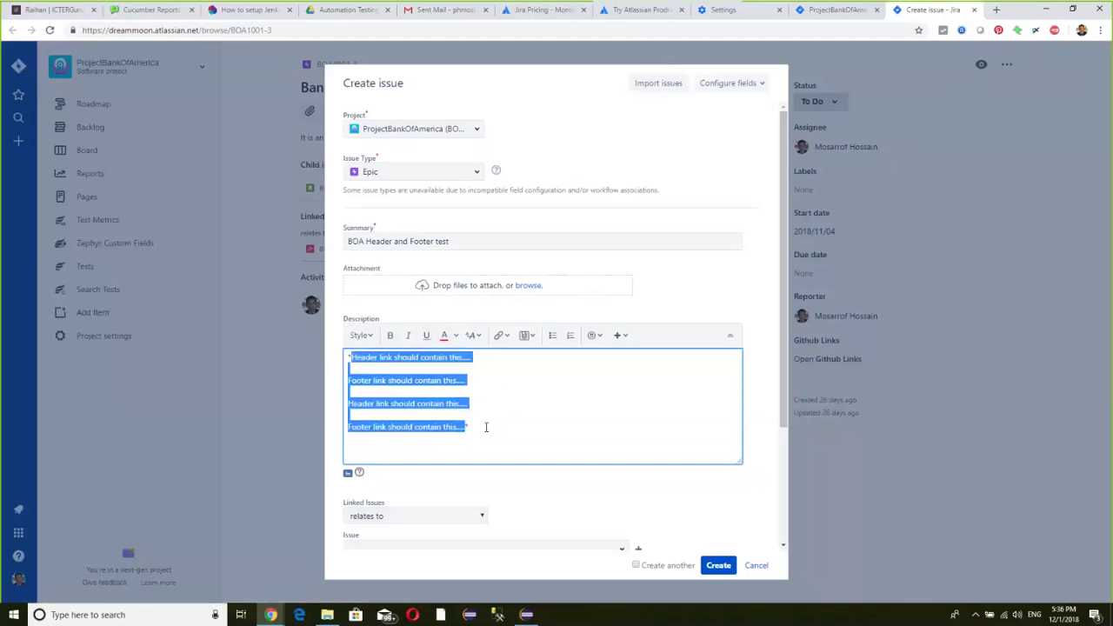
pyautogui.click(537, 411)
pyautogui.scroll(-3, 544, 405)
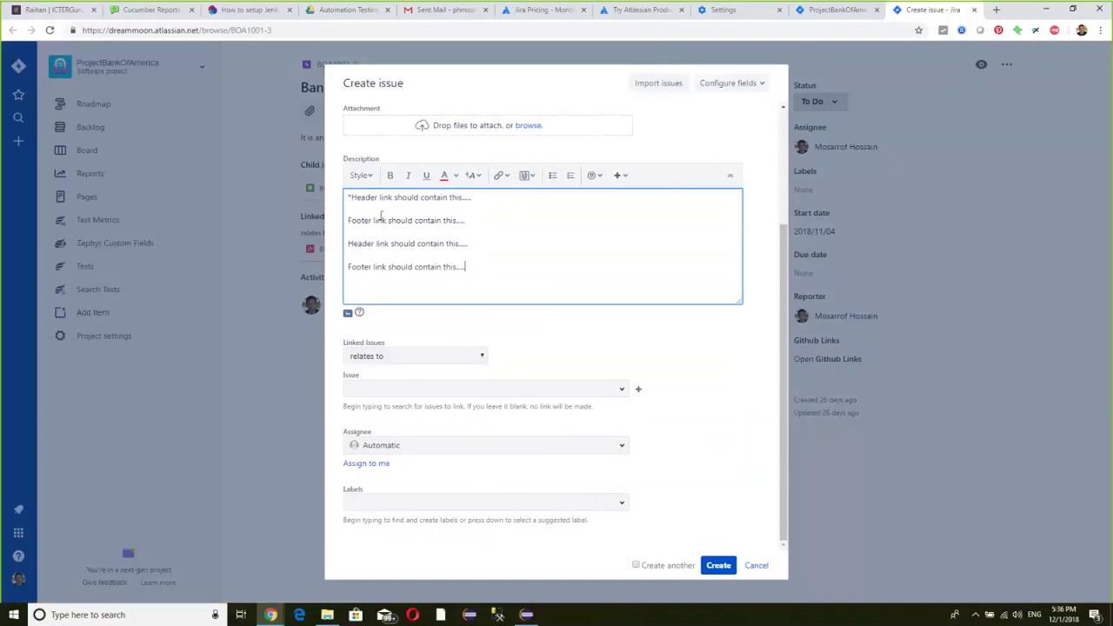
pyautogui.press('BackSpace')
# Keep the linked issues relation at "relates to" and create the "BOA Header and Footer test" epic.
pyautogui.click(383, 356)
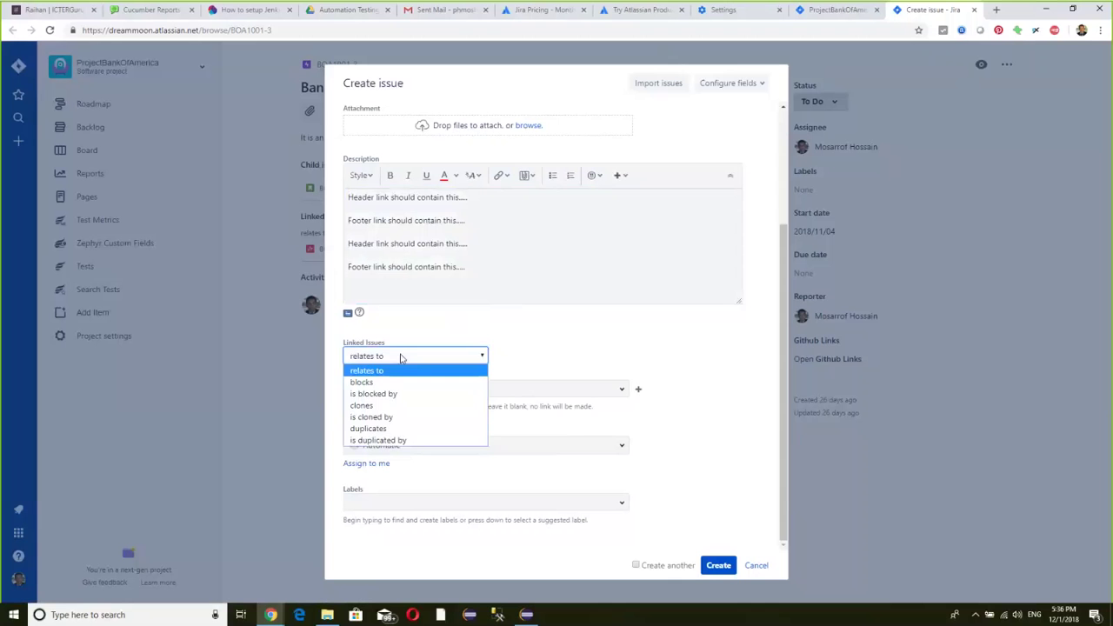
pyautogui.click(383, 372)
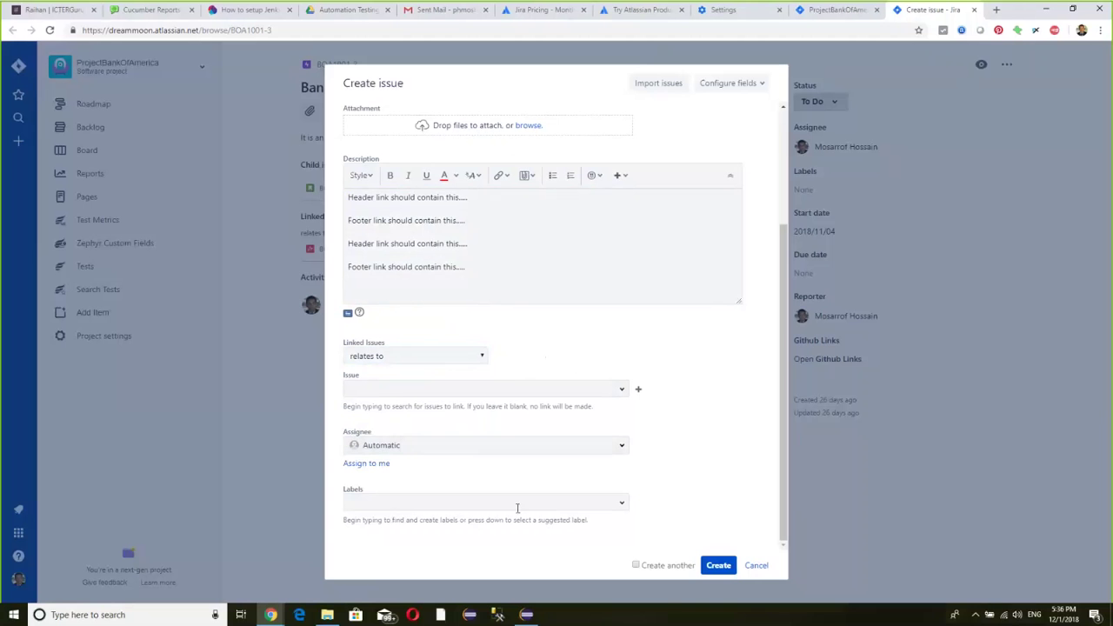
pyautogui.click(705, 566)
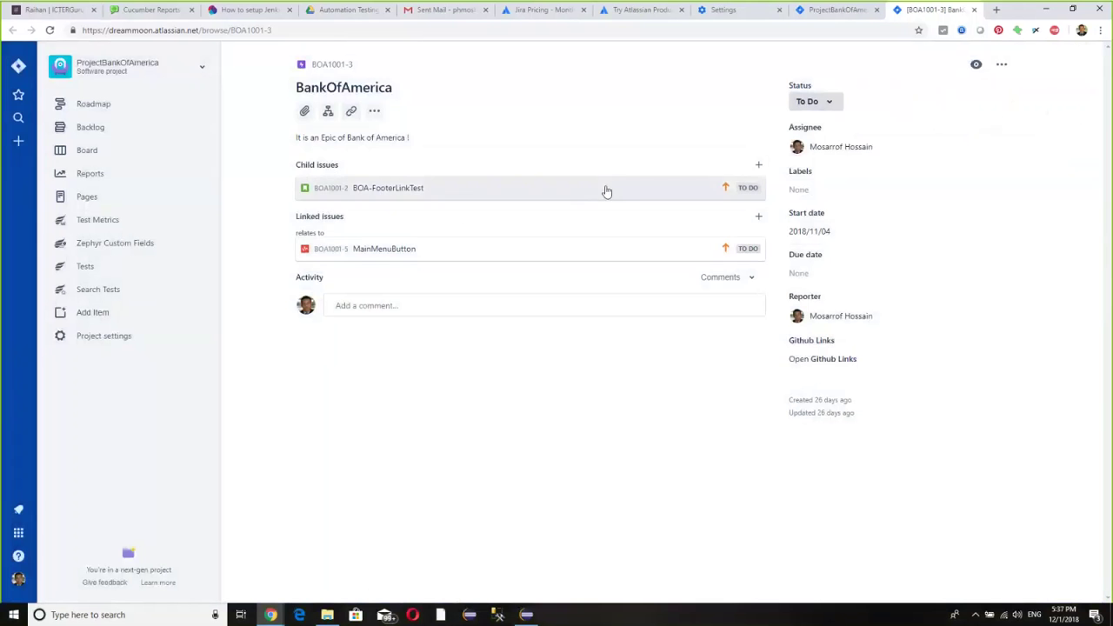
# Look for the new epic on the project's sprint board and in the backlog, ending on the board.
pyautogui.click(100, 154)
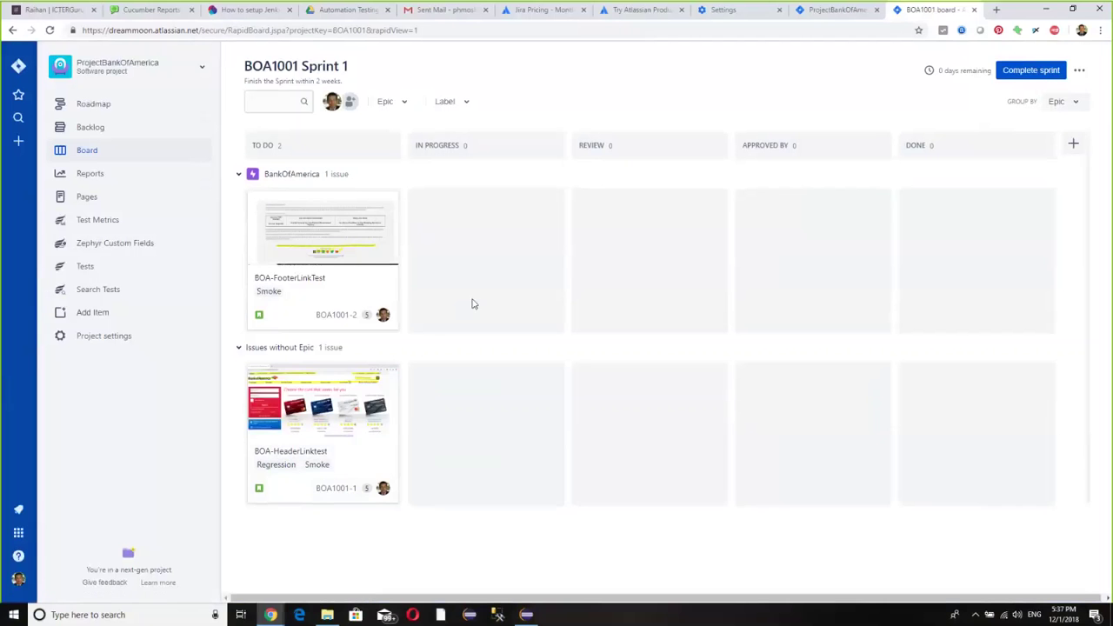
pyautogui.click(102, 129)
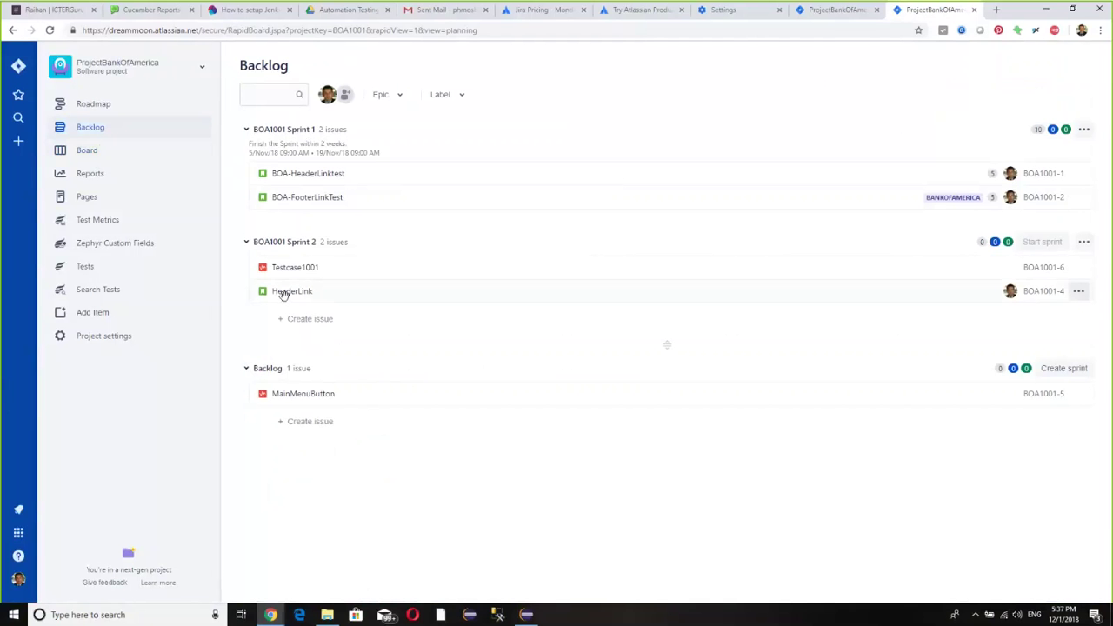
pyautogui.click(69, 151)
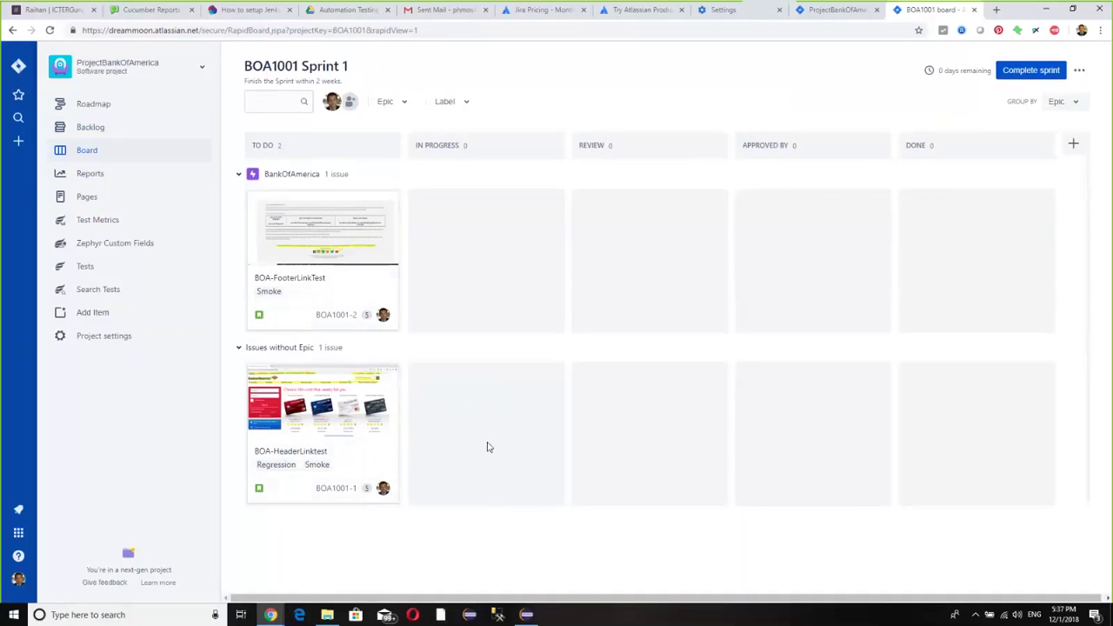
# View the details of the BOA-FooterLinkTest and BOA-HeaderLinktest cards on the sprint board and close each one.
pyautogui.click(317, 265)
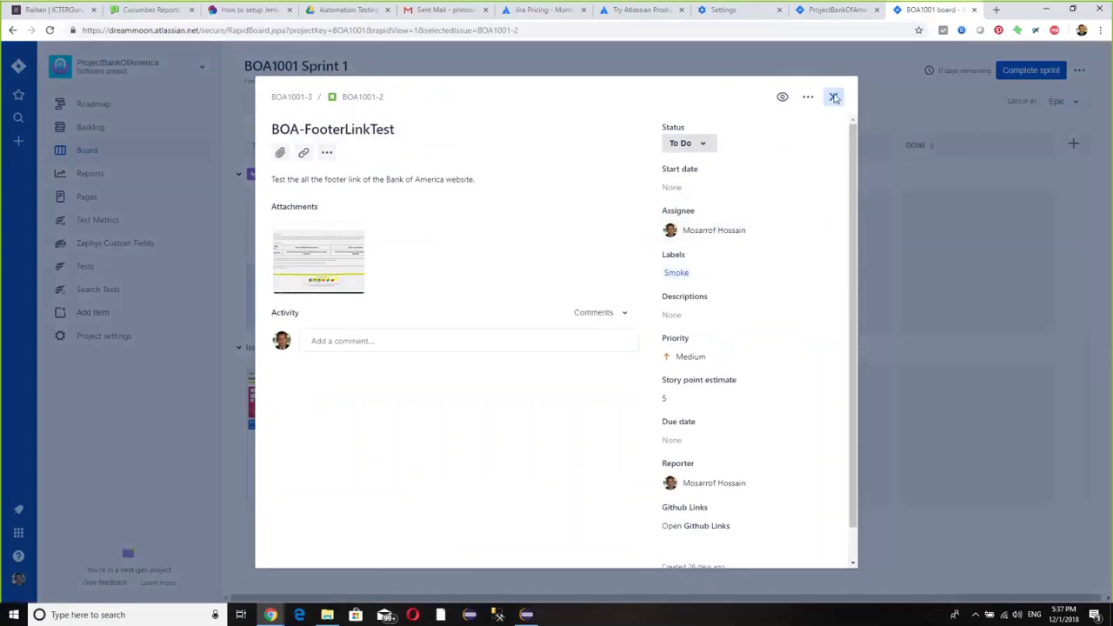
pyautogui.click(833, 96)
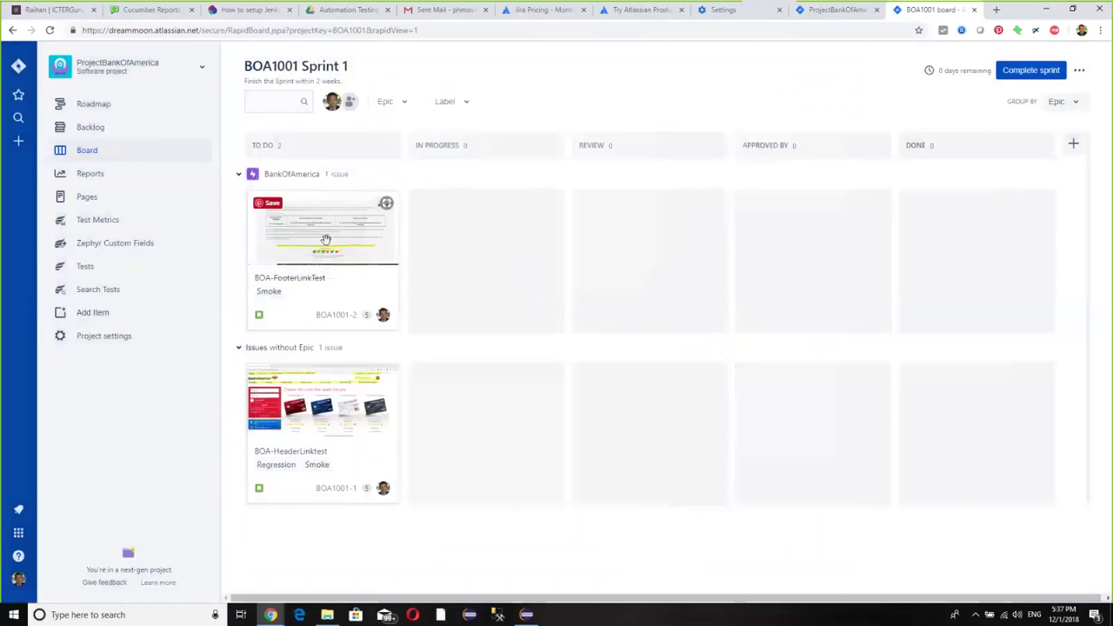
pyautogui.click(297, 454)
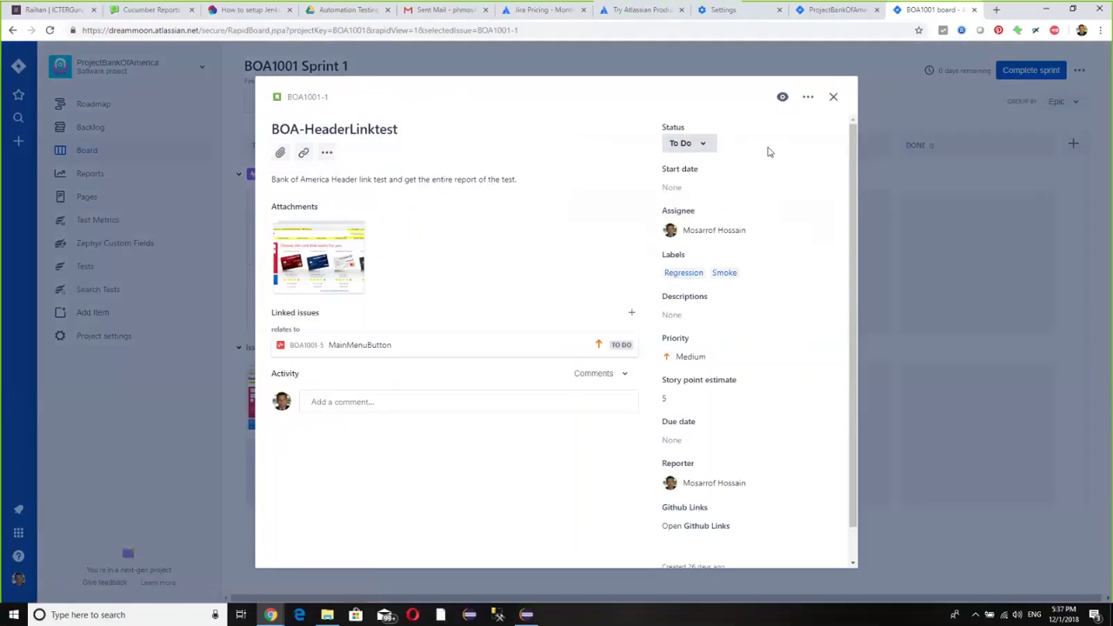
pyautogui.click(833, 97)
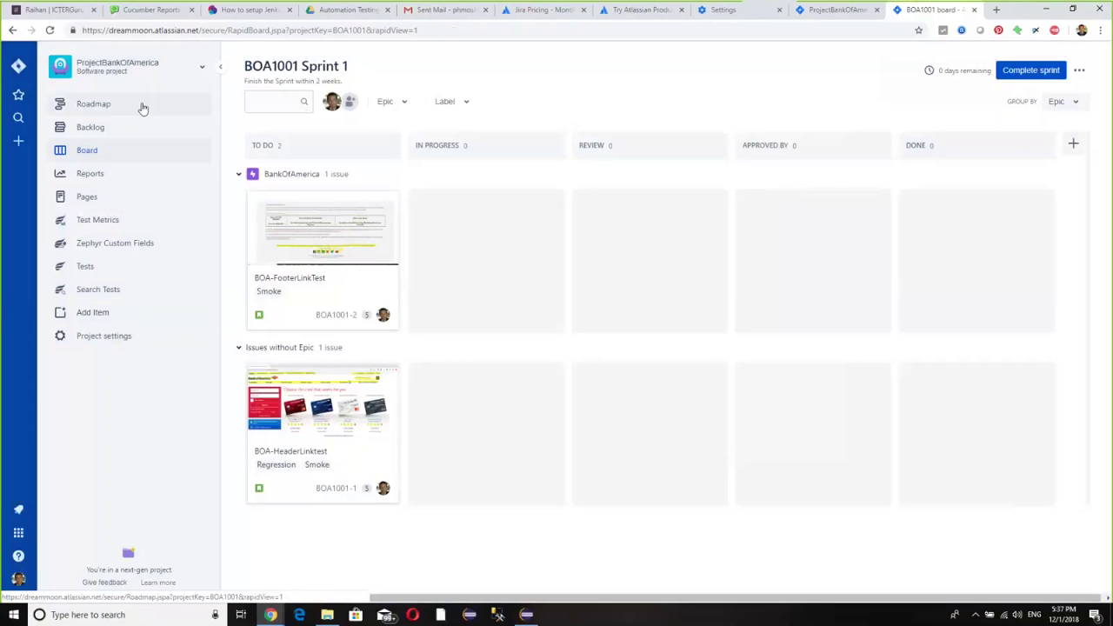
# Look for the new epic in the backlog and on the system dashboard, sorting the assigned issues by summary.
pyautogui.click(125, 129)
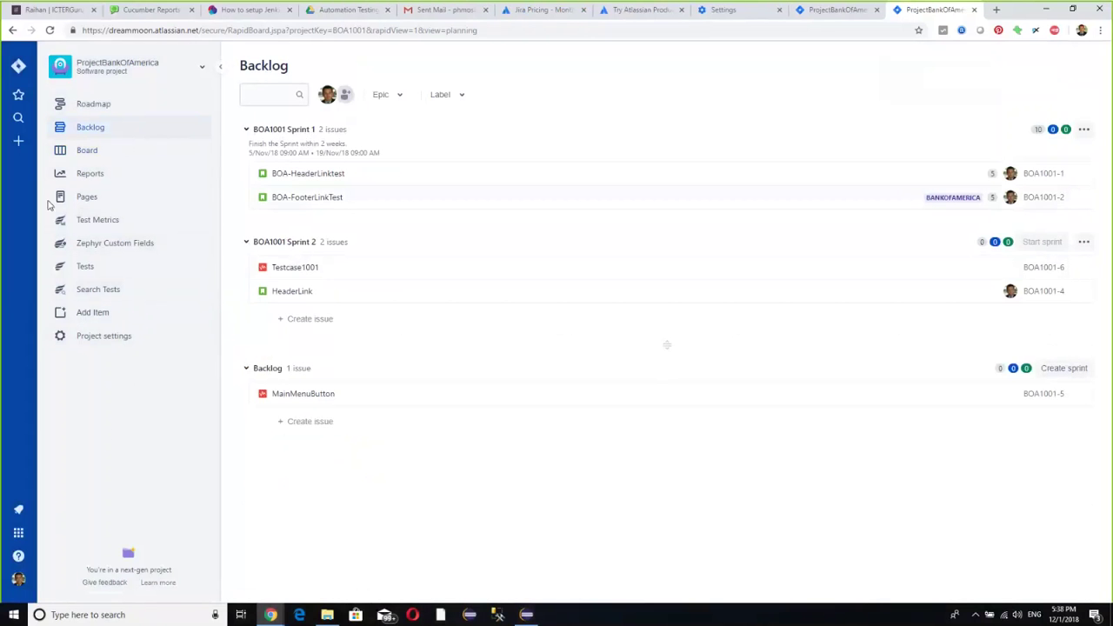
pyautogui.click(21, 67)
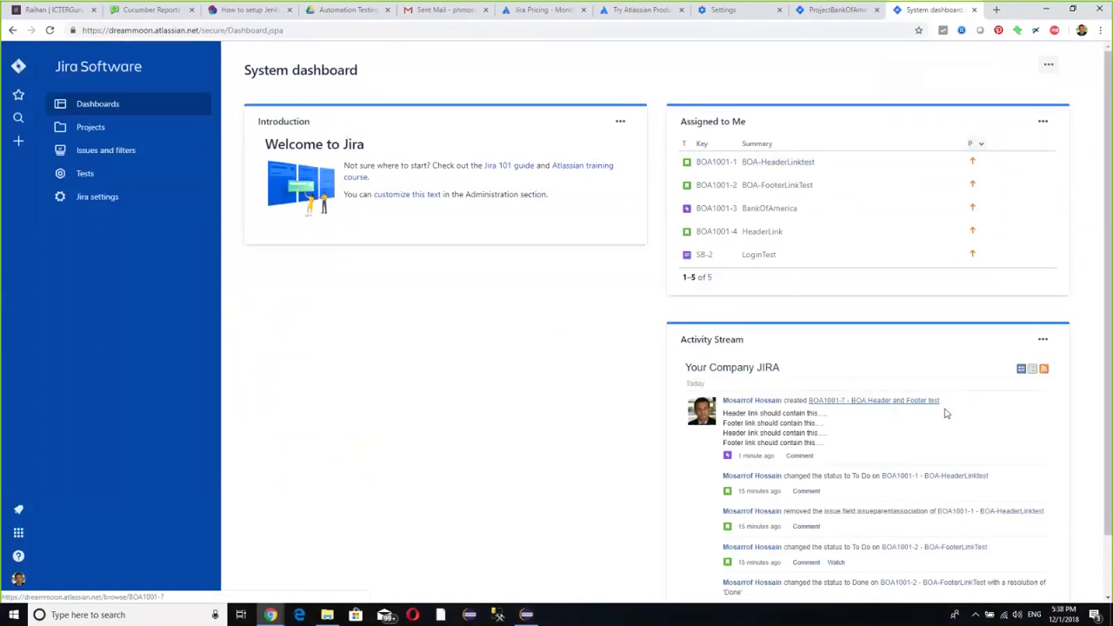
pyautogui.scroll(-1, 947, 414)
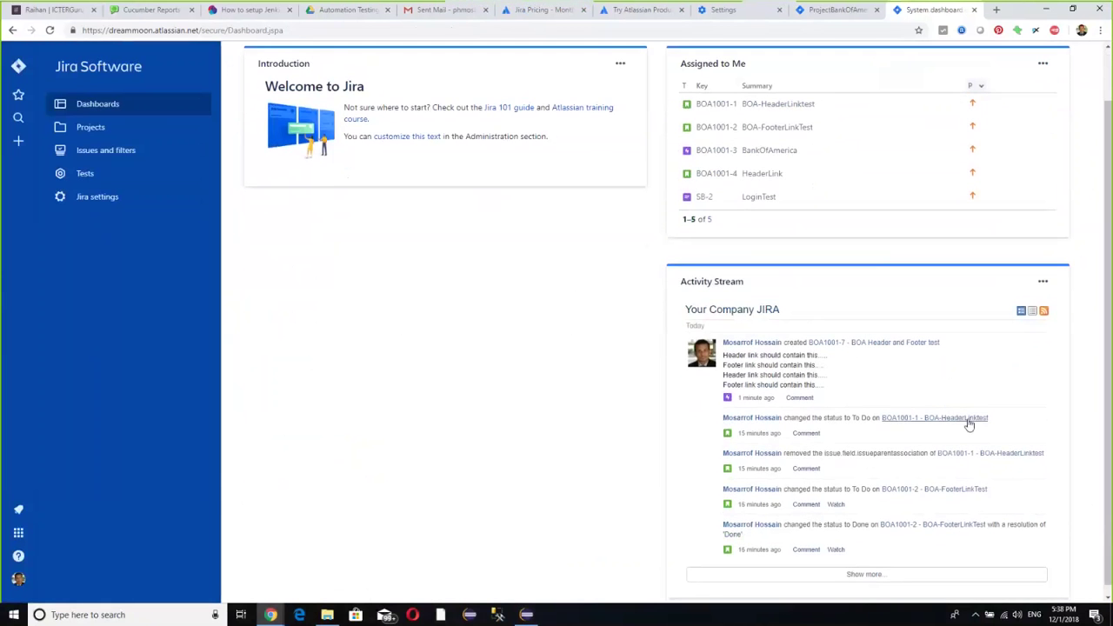
pyautogui.scroll(1, 962, 409)
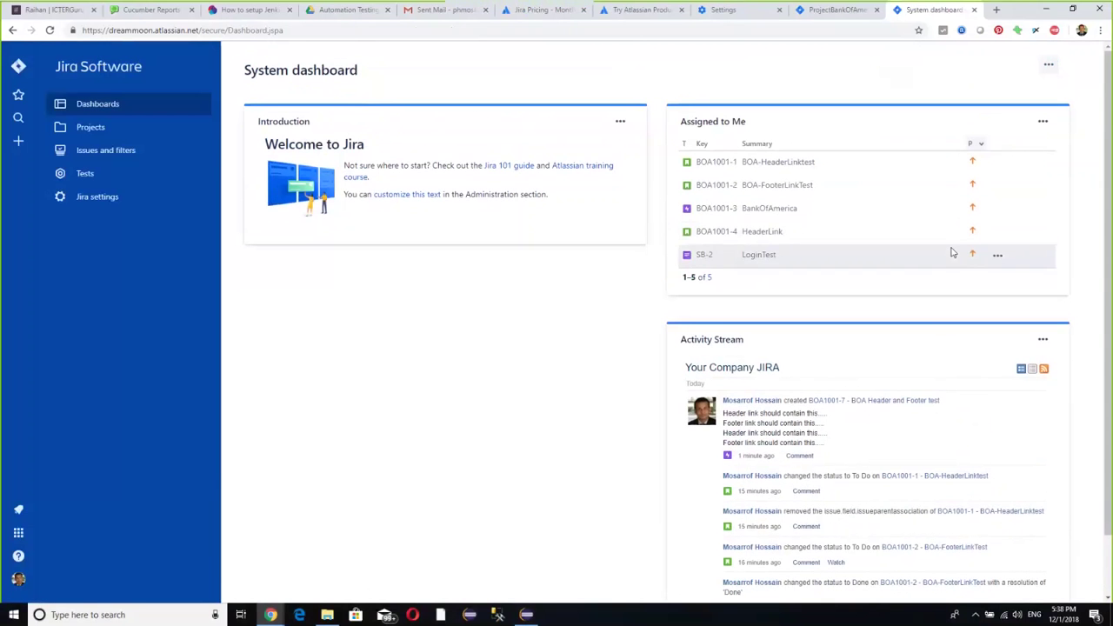
pyautogui.click(755, 143)
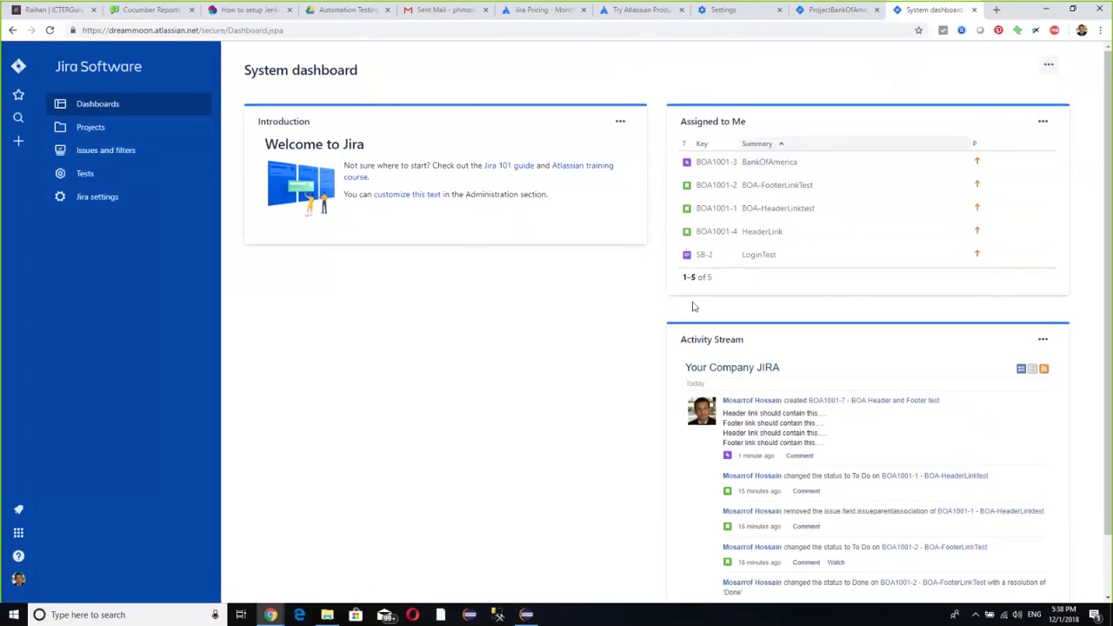
# Show more activity stream entries and open the "BOA Header and Footer test" epic from the stream.
pyautogui.scroll(-1, 874, 357)
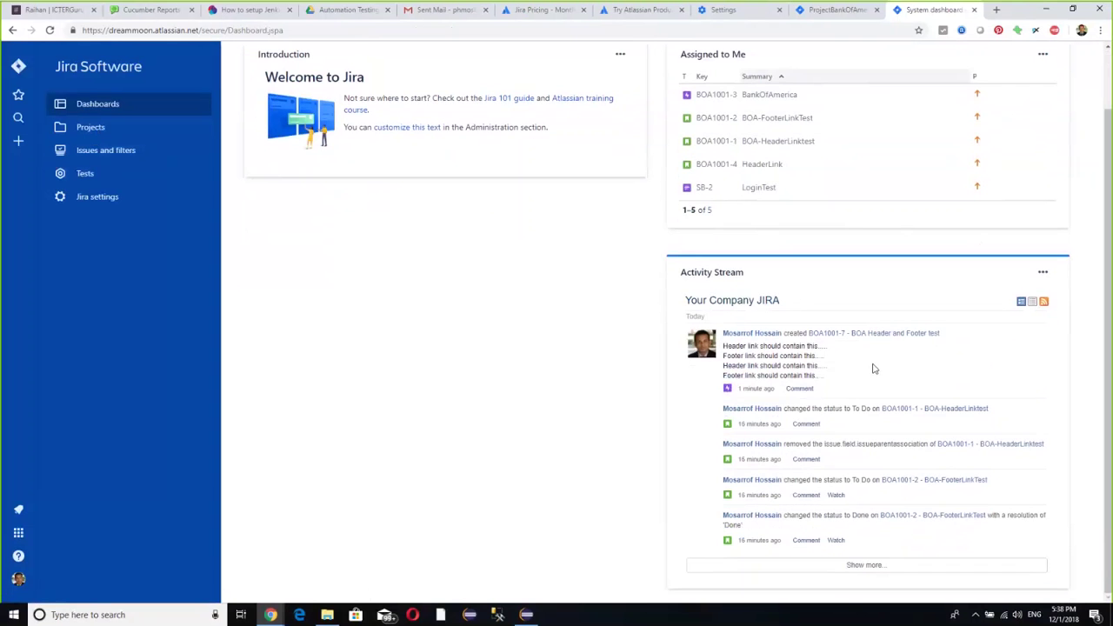
pyautogui.click(856, 567)
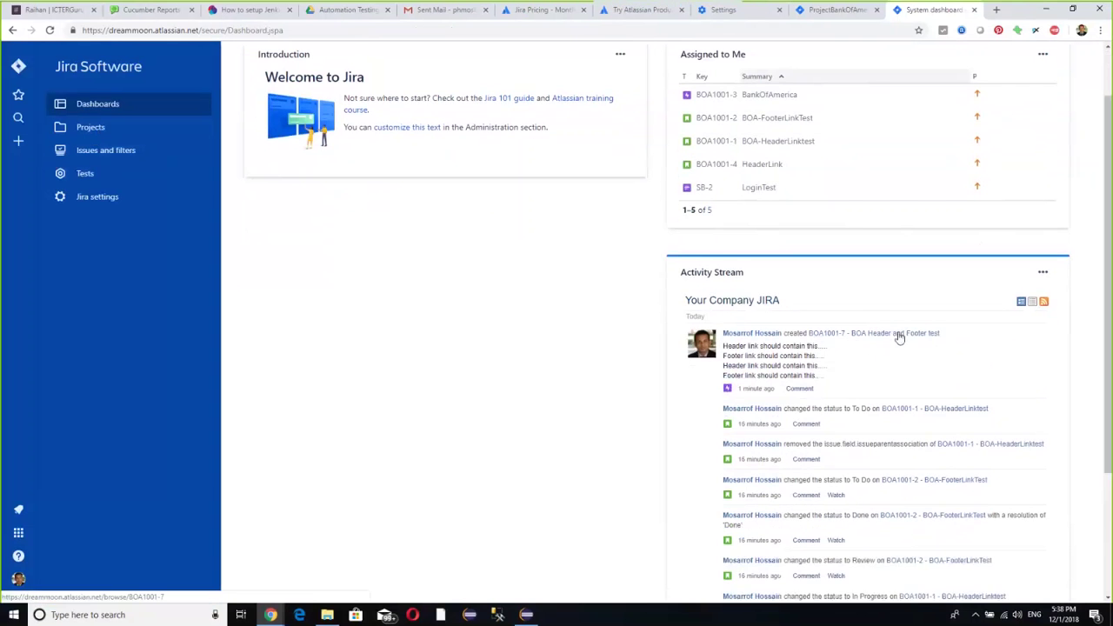
pyautogui.scroll(-3, 876, 373)
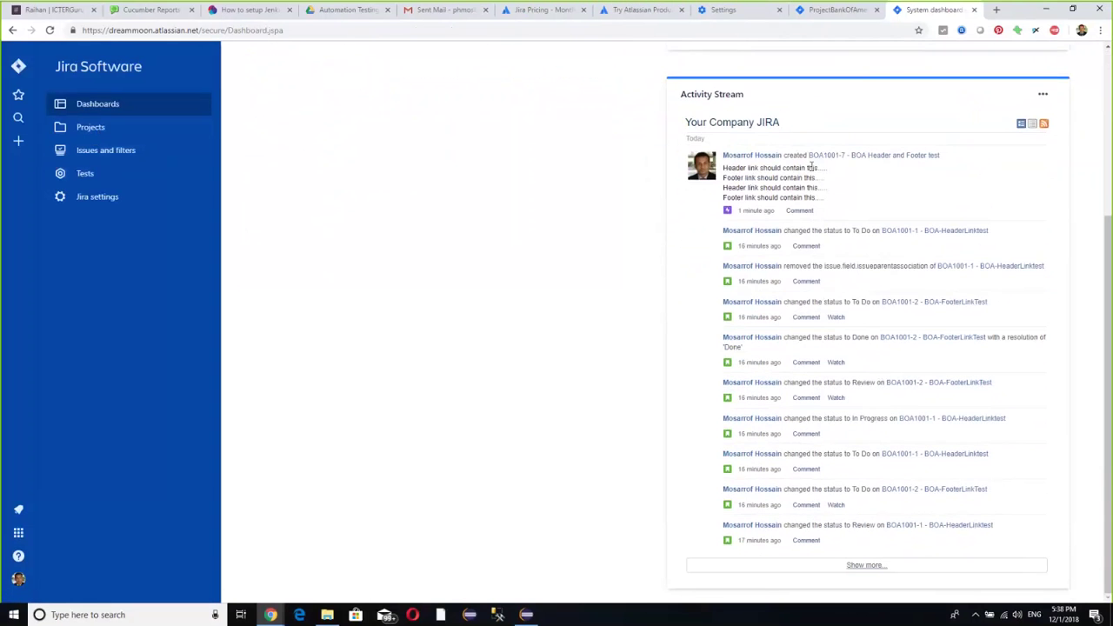
pyautogui.click(862, 156)
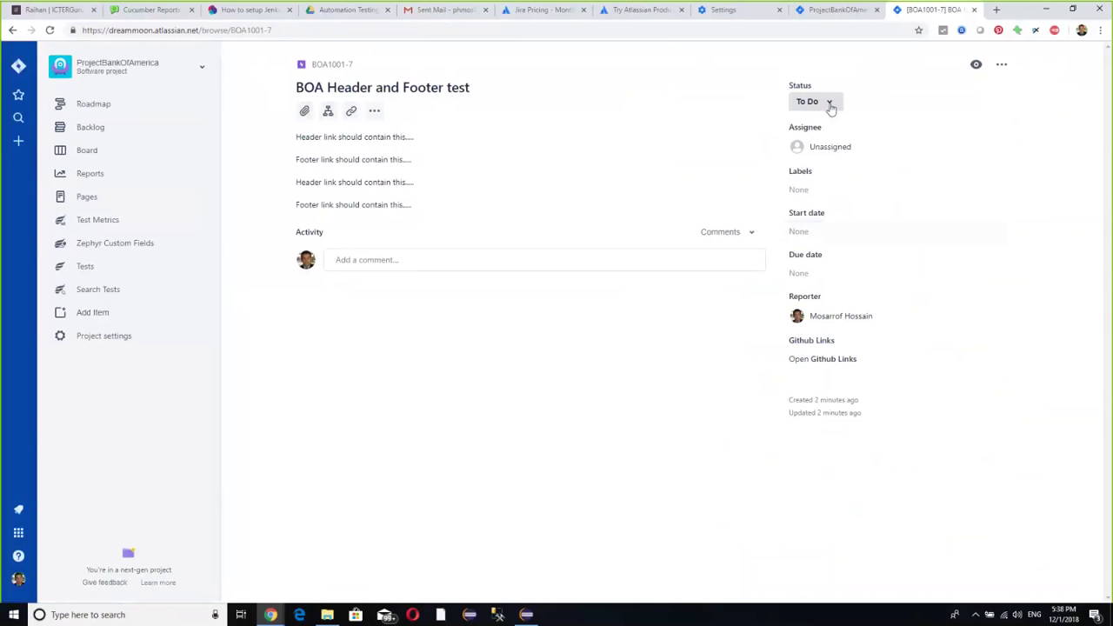
# View the epic's assignee choices without picking one, and open its description for editing.
pyautogui.click(850, 148)
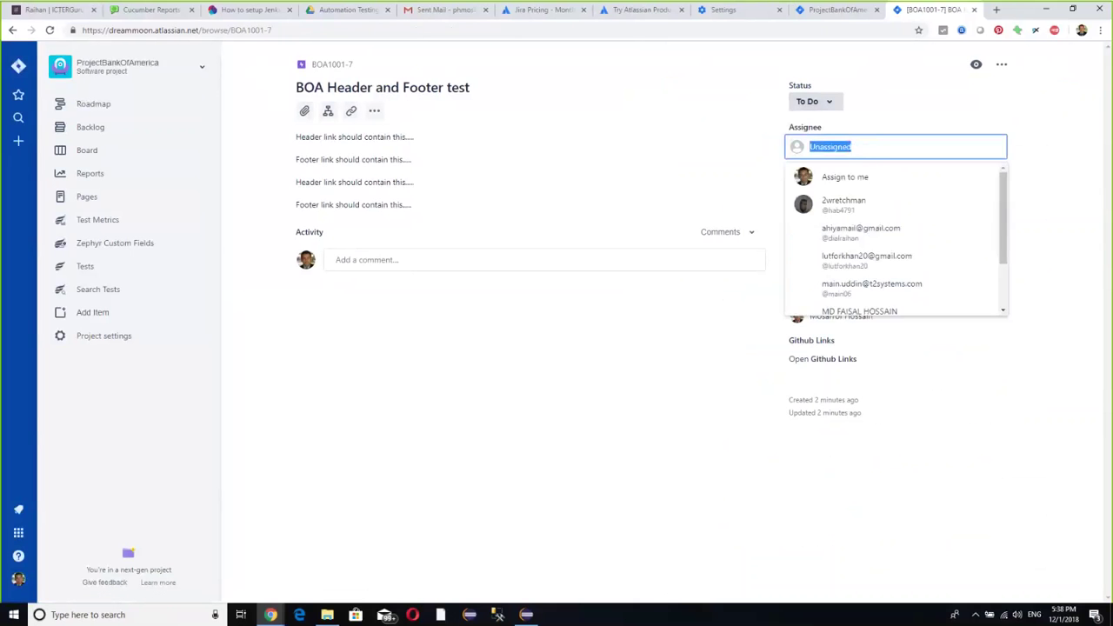
pyautogui.click(724, 170)
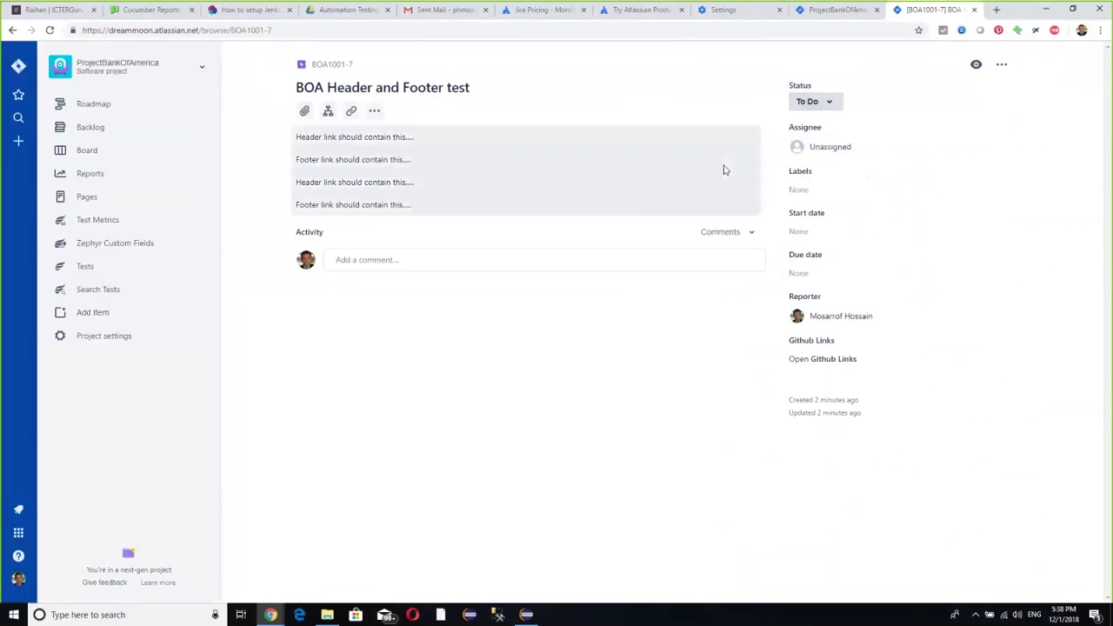
pyautogui.click(725, 170)
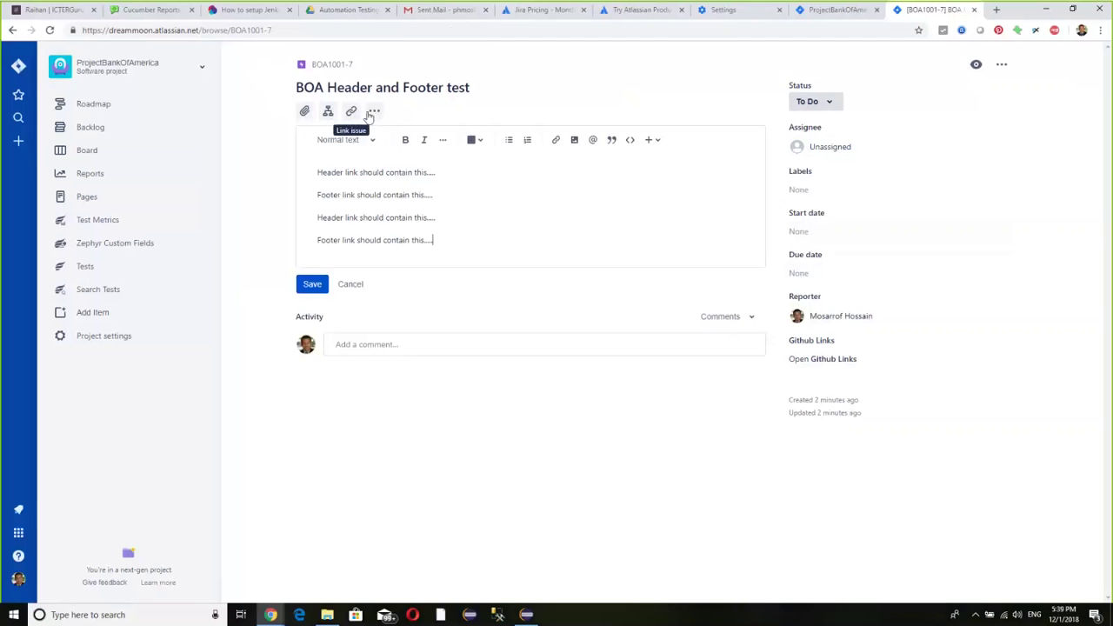
# Open the project roadmap in a new browser tab and examine the details of the "BOA Header and Footer test" epic.
pyautogui.rightClick(106, 108)
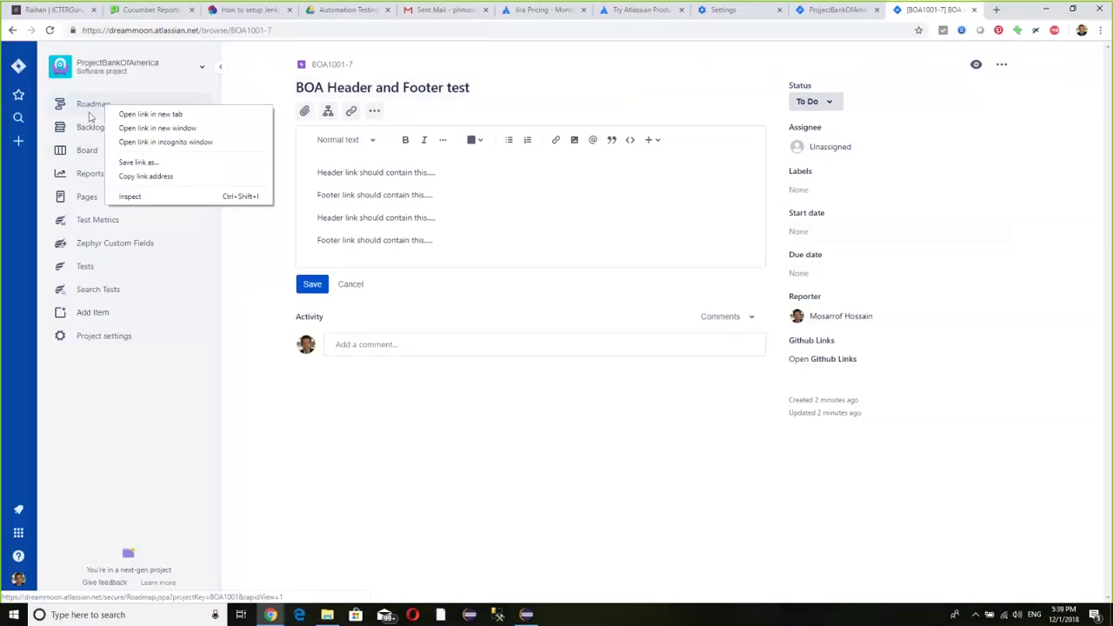
pyautogui.click(139, 114)
pyautogui.click(937, 10)
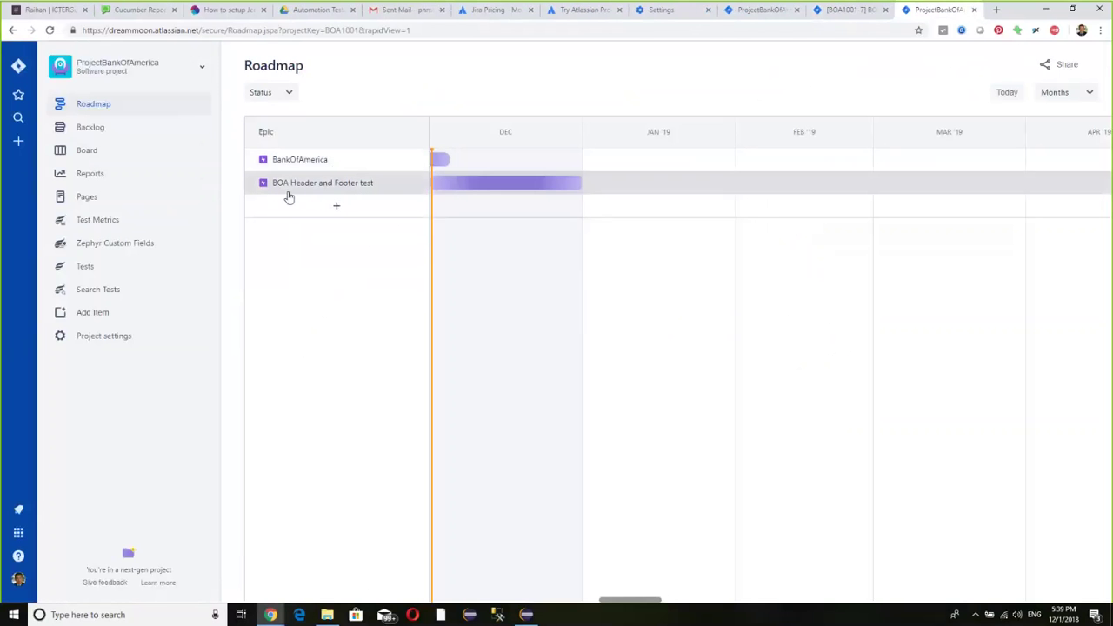
pyautogui.click(372, 185)
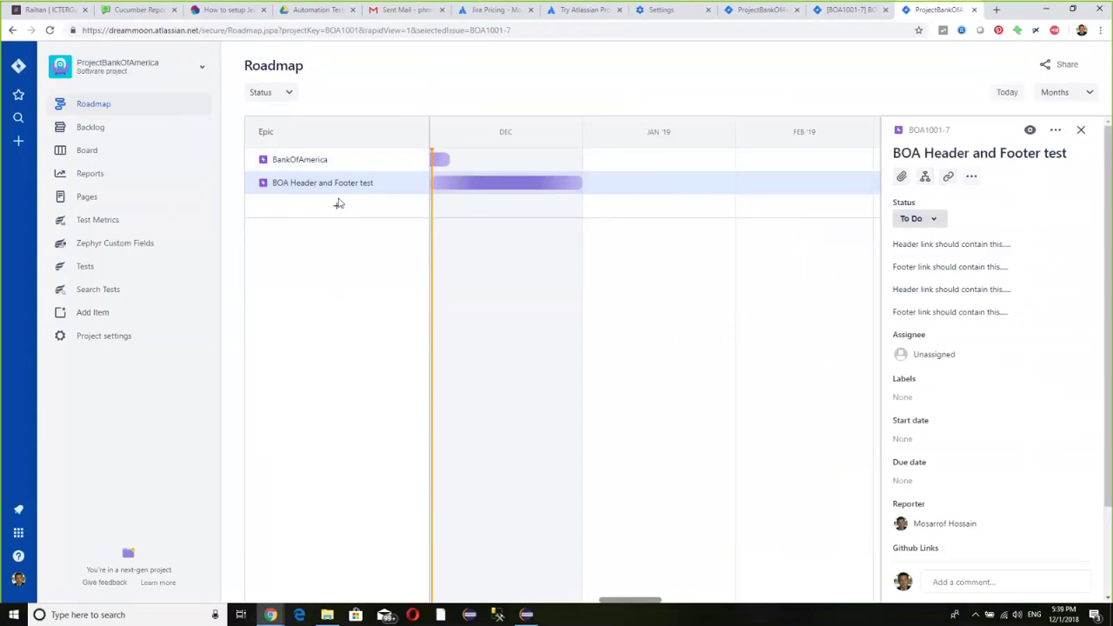
pyautogui.rightClick(344, 185)
pyautogui.click(327, 187)
pyautogui.scroll(-2, 1009, 389)
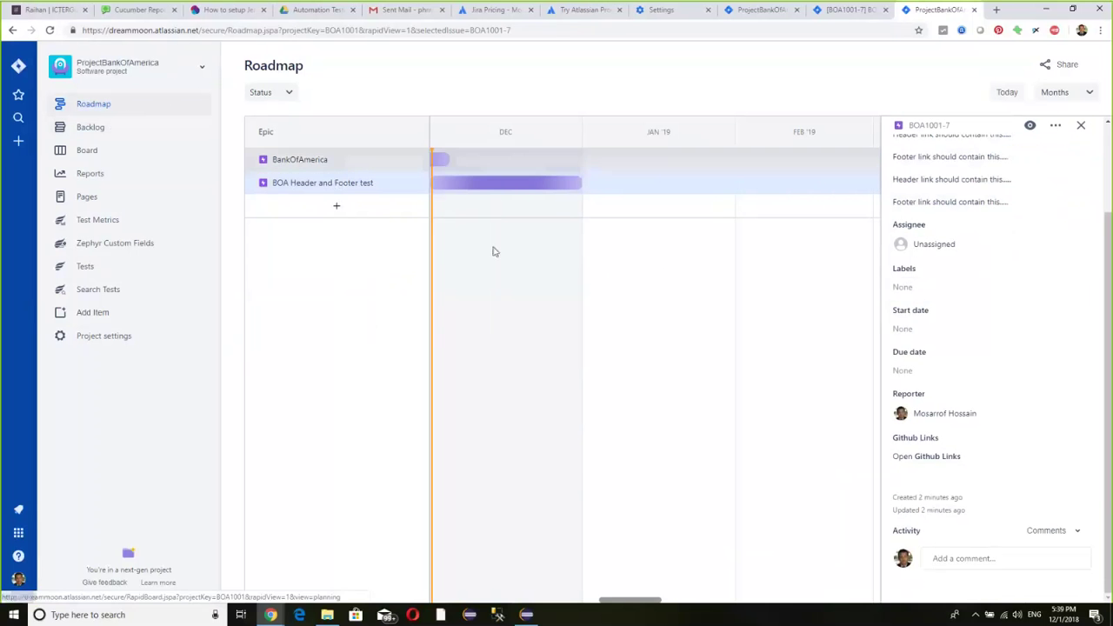
# Review the backlog and the sprint board, and start a new board column but cancel it unnamed.
pyautogui.click(106, 134)
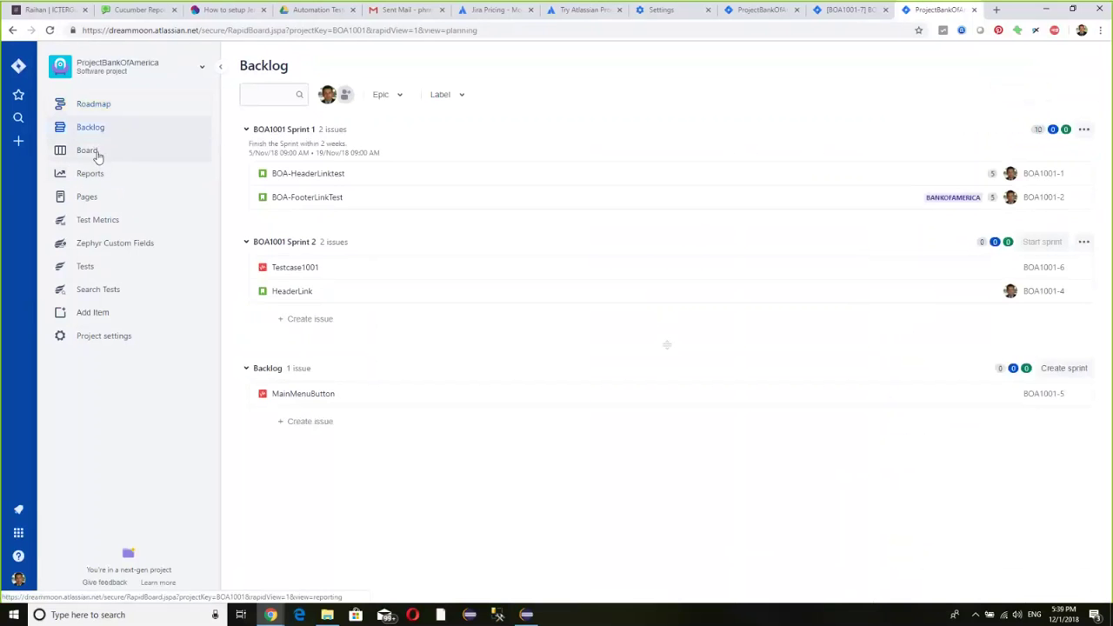
pyautogui.click(98, 154)
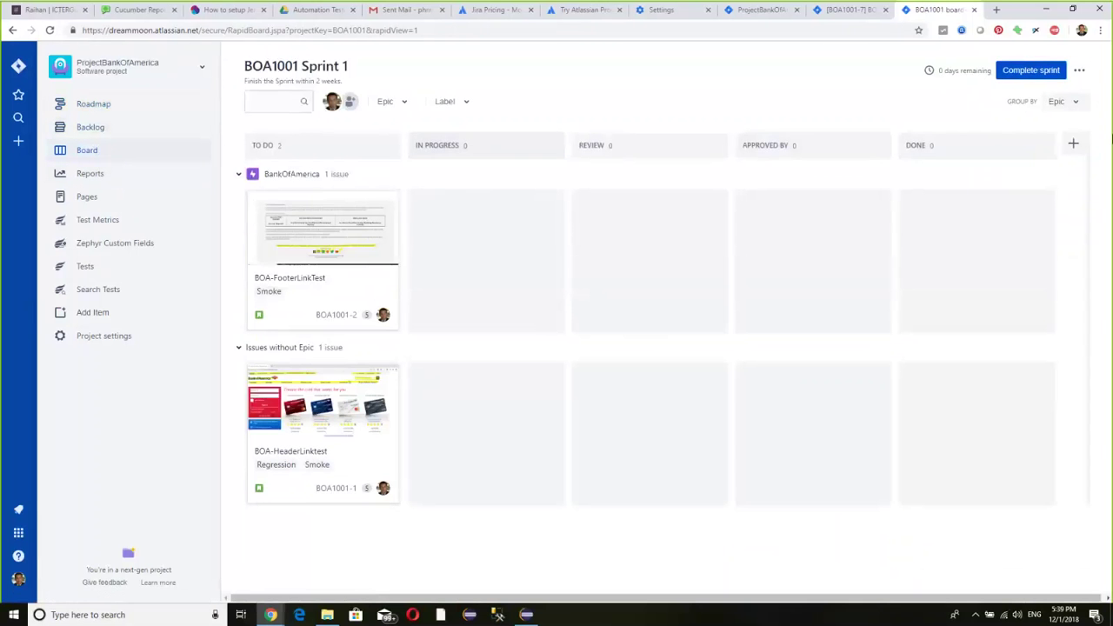
pyautogui.click(1076, 146)
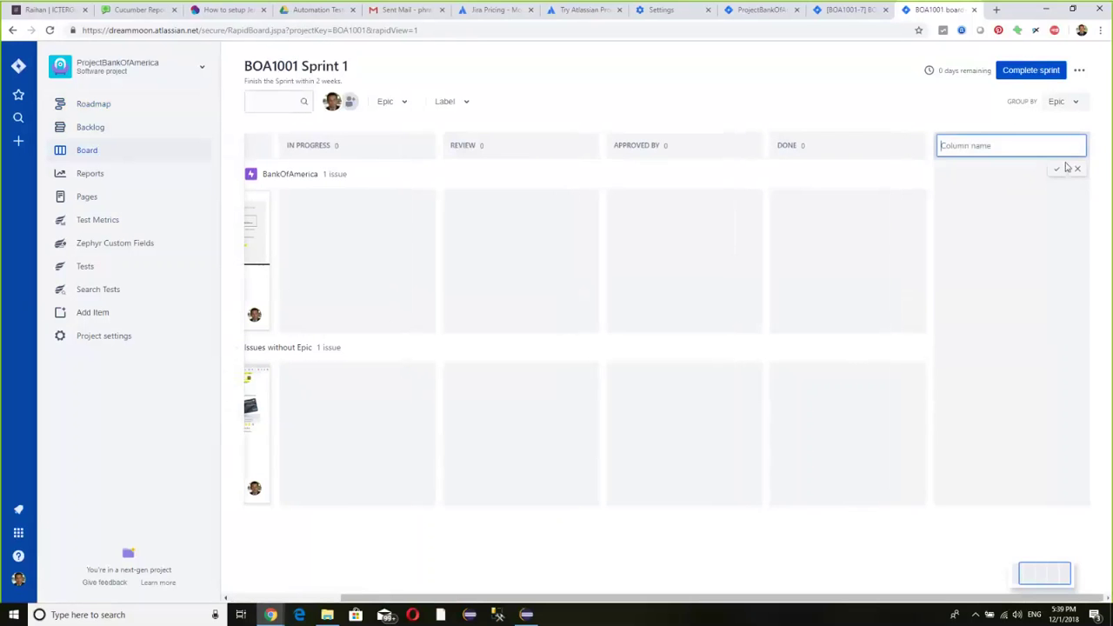
pyautogui.click(1077, 169)
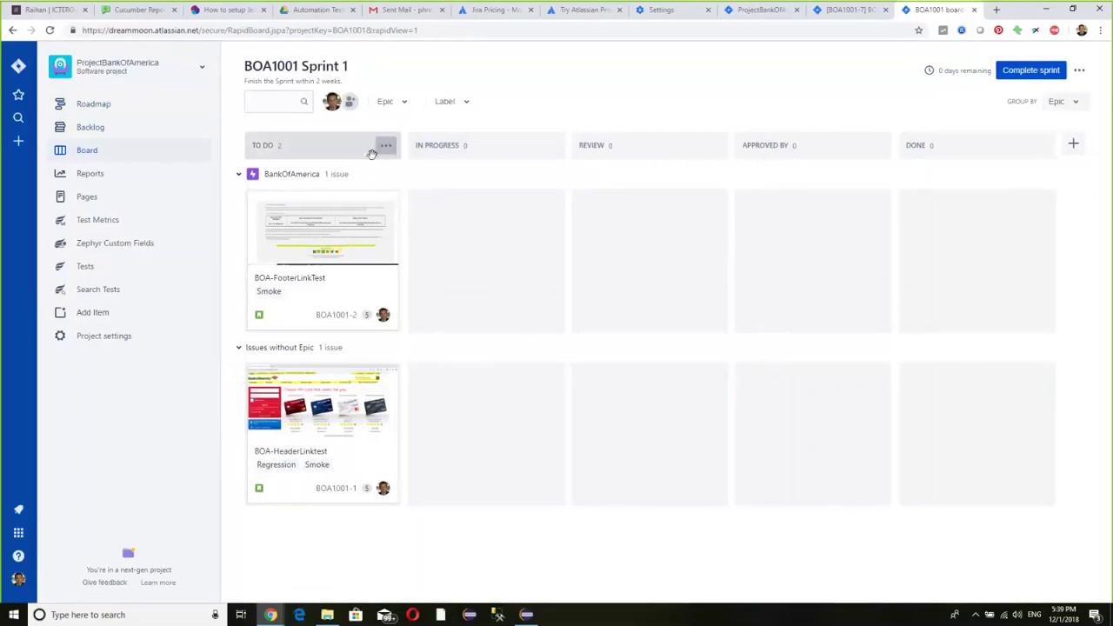
# View the issue type choices in the issue creation form and cancel it without creating an issue.
pyautogui.click(19, 142)
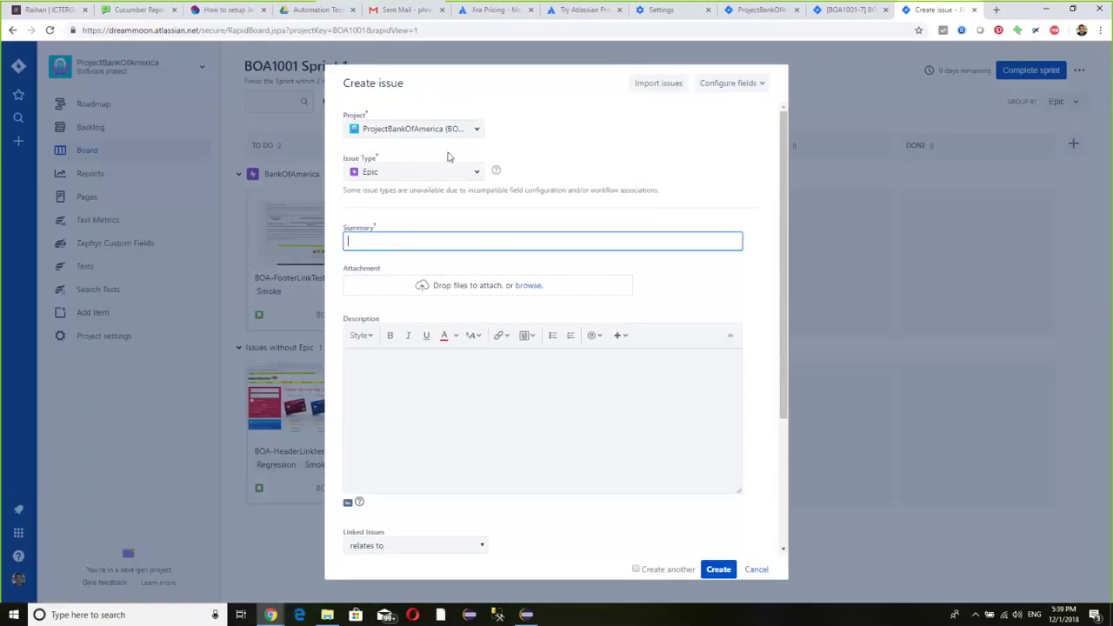
pyautogui.click(450, 170)
pyautogui.click(584, 154)
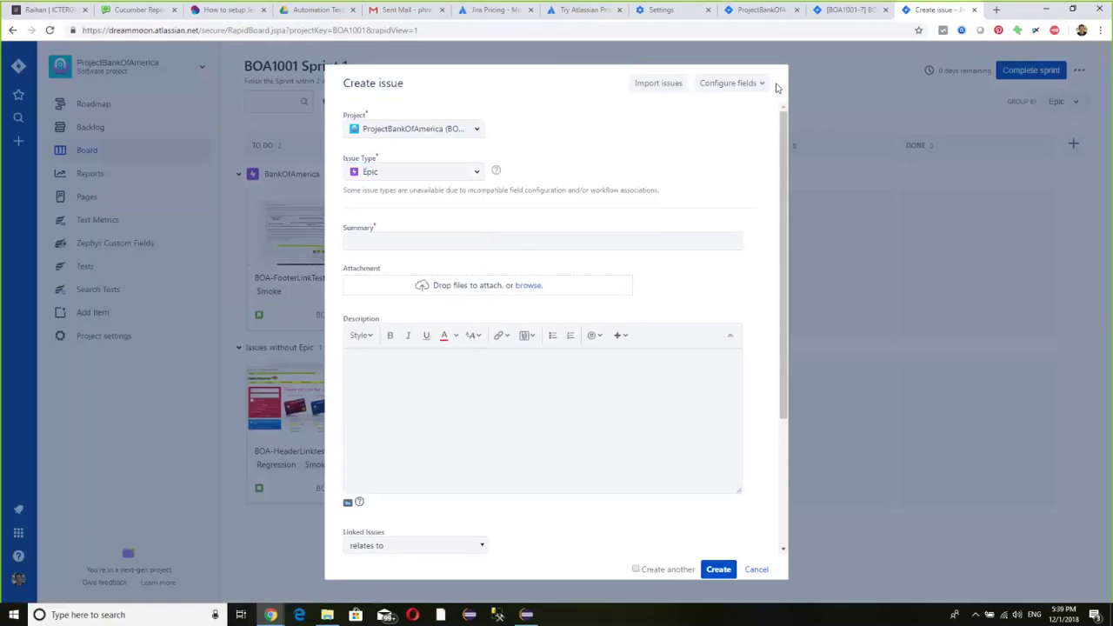
pyautogui.click(755, 569)
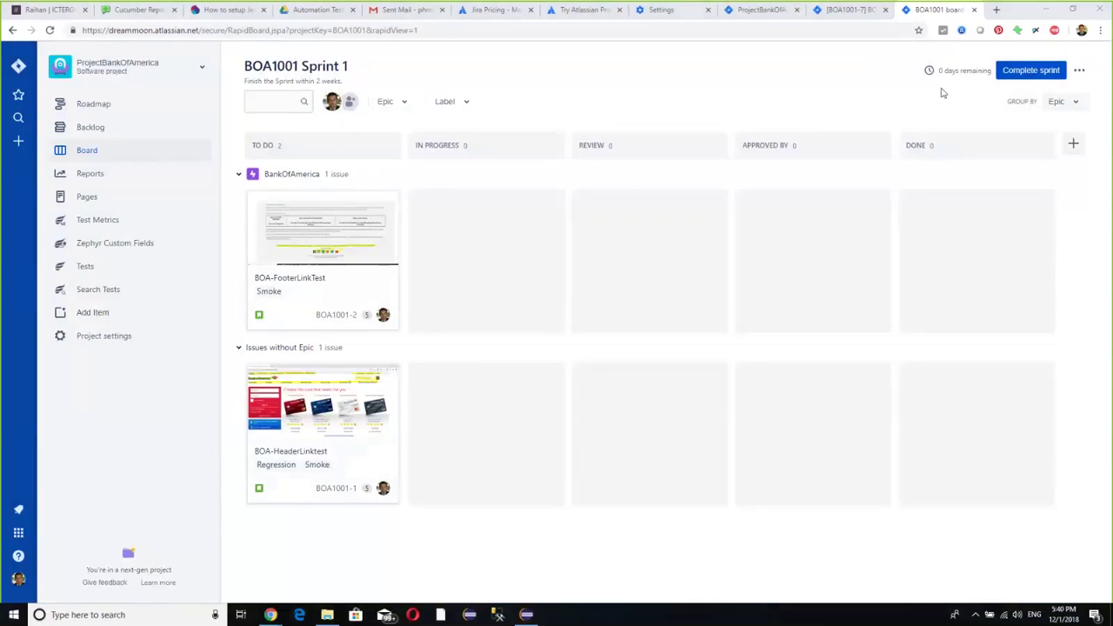
# Complete BOA1001 Sprint 1, moving its open issues to BOA1001 Sprint 2, and view the backlog with Sprint 2's options.
pyautogui.click(1032, 70)
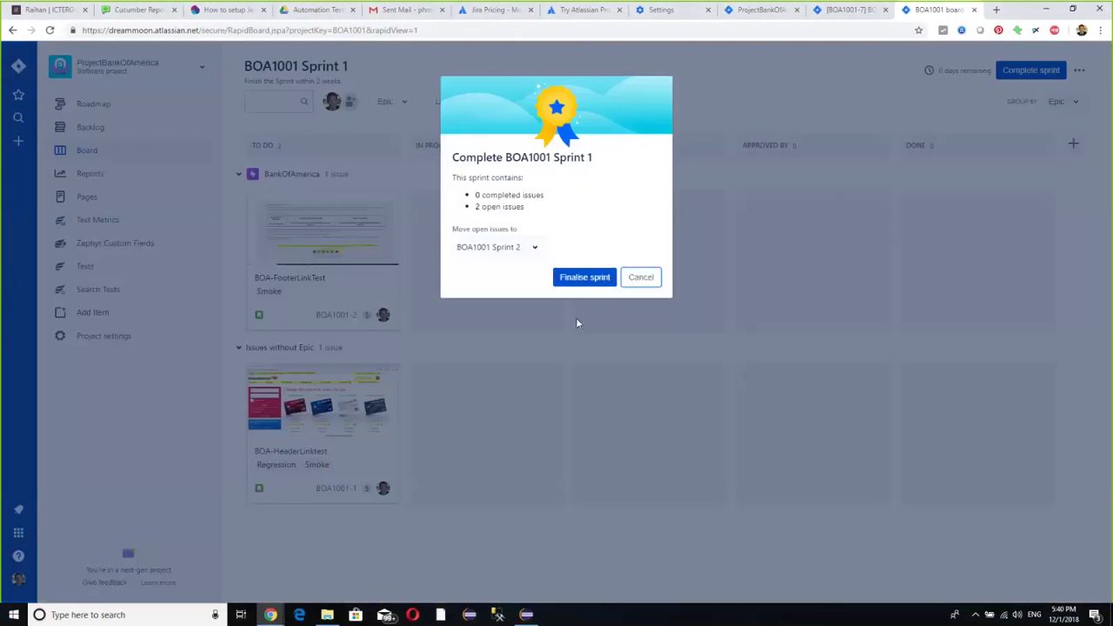
pyautogui.click(584, 277)
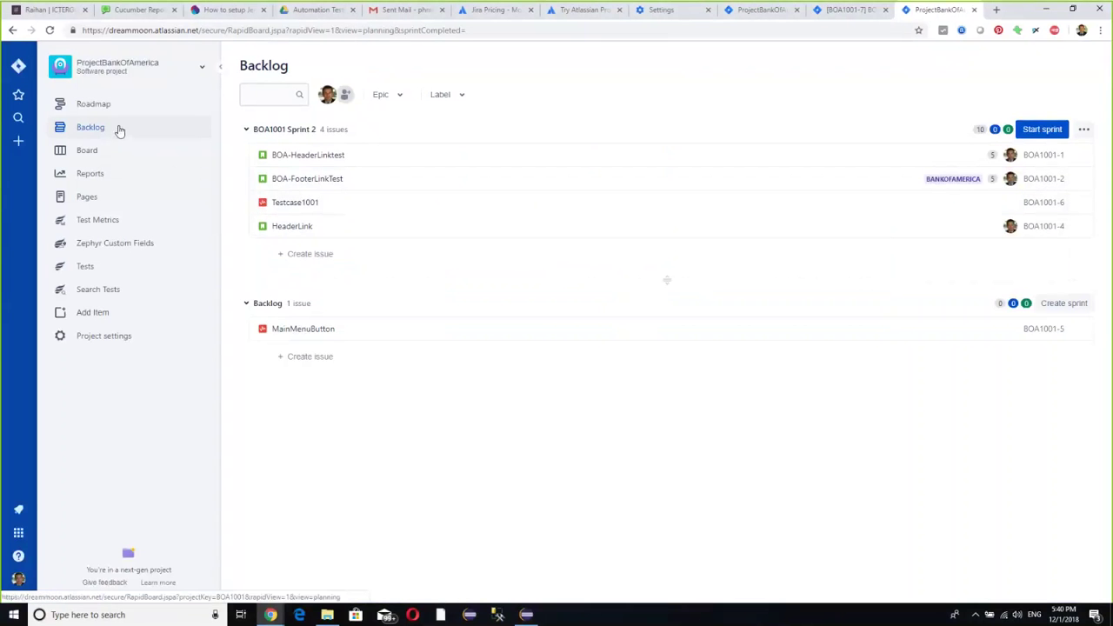
pyautogui.click(120, 130)
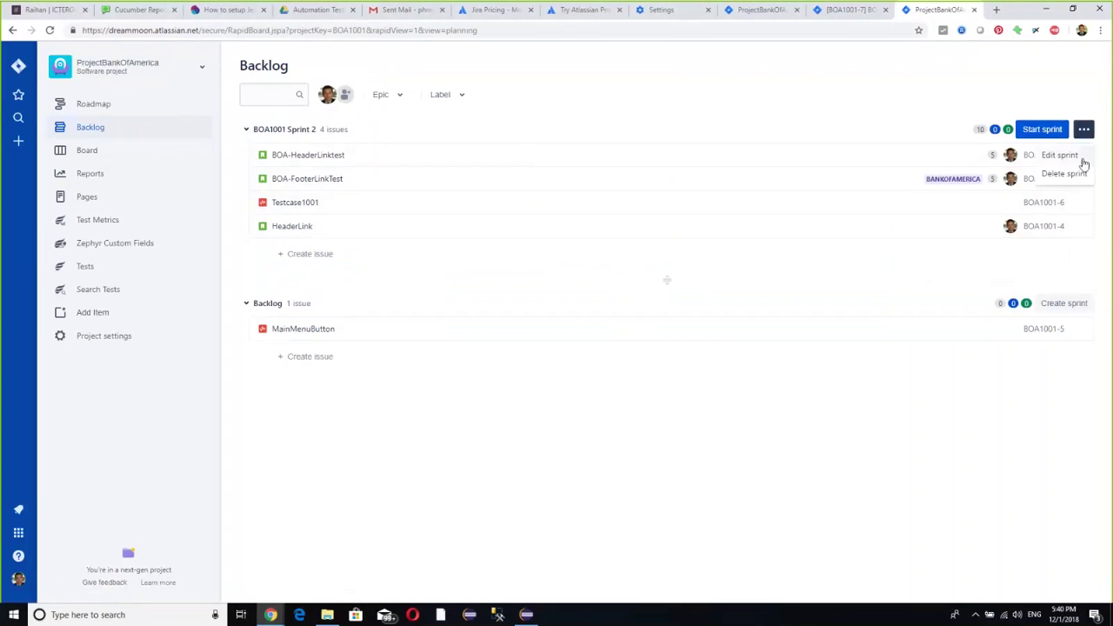
pyautogui.click(1085, 110)
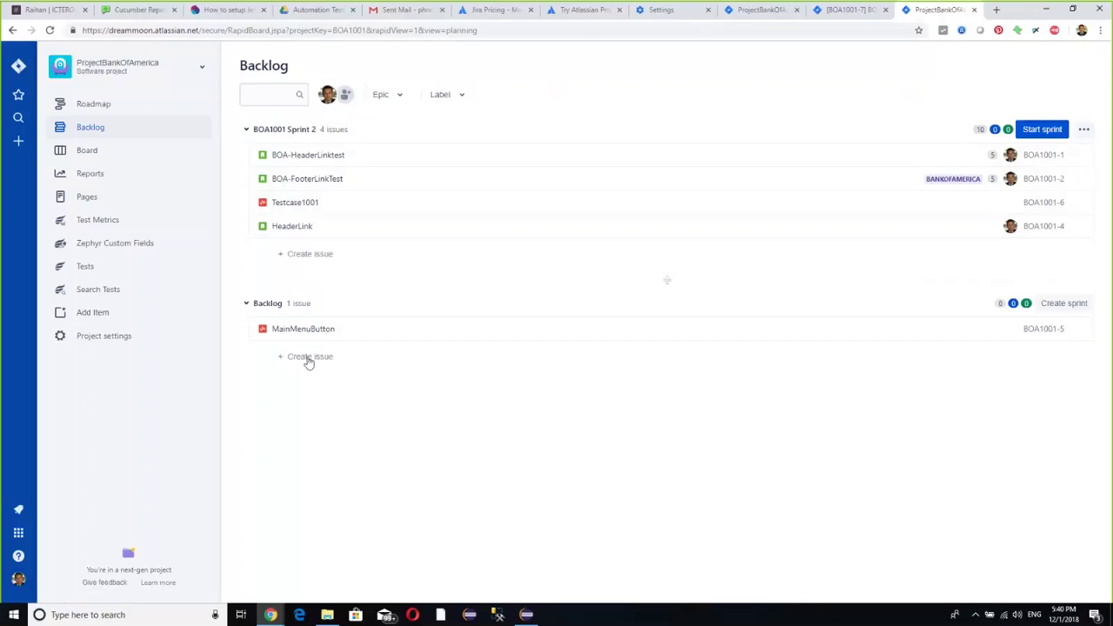
# Create another sprint in the backlog, name it "BOA1001 Sprint Sat", and give it the goal "SatarDay sprint".
pyautogui.click(1066, 304)
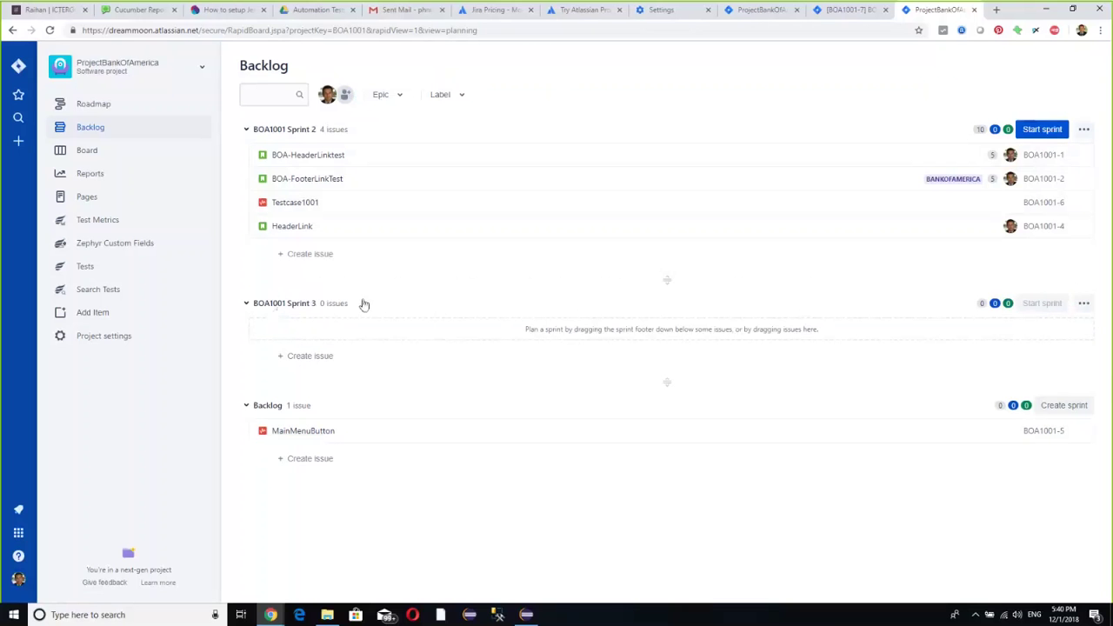
pyautogui.click(1083, 307)
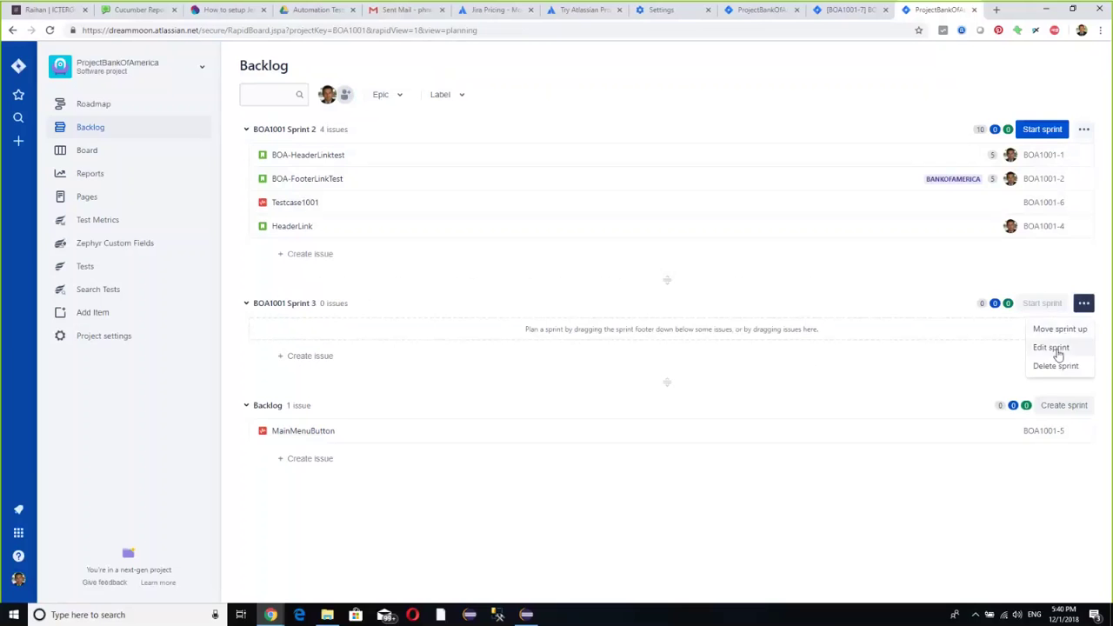
pyautogui.click(1055, 348)
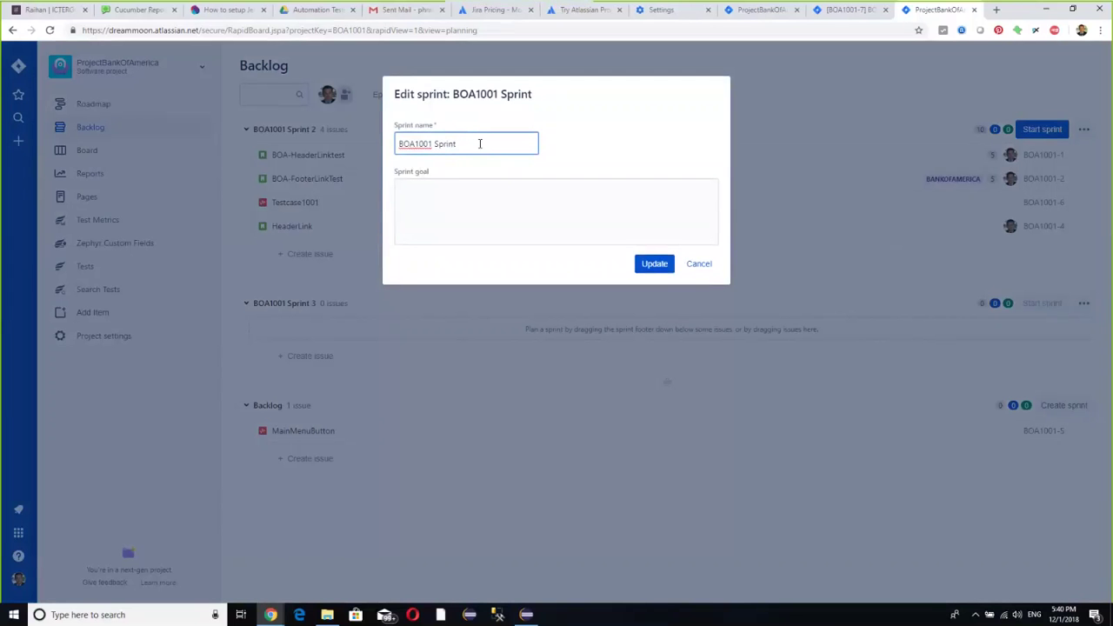
pyautogui.write('Sat')
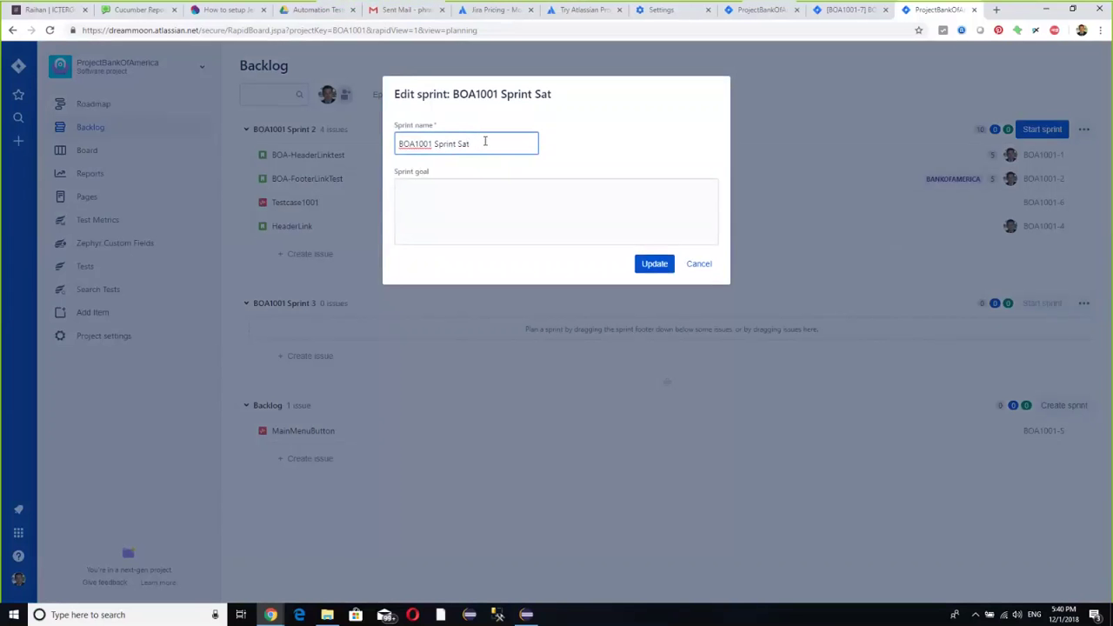
pyautogui.click(467, 190)
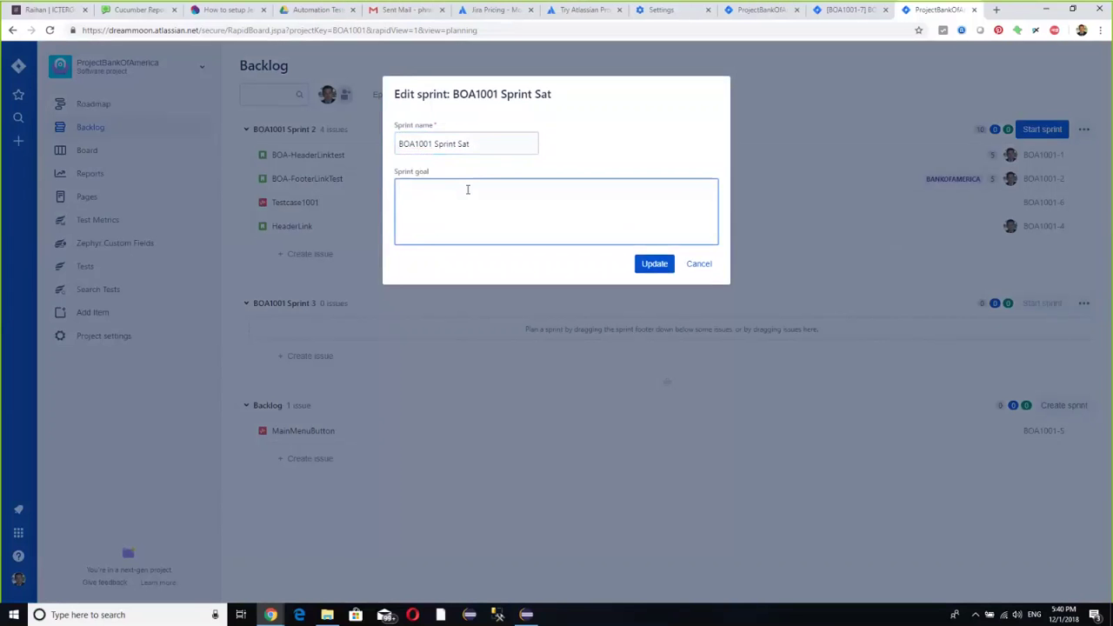
pyautogui.write('SatarDay sprint')
pyautogui.click(645, 266)
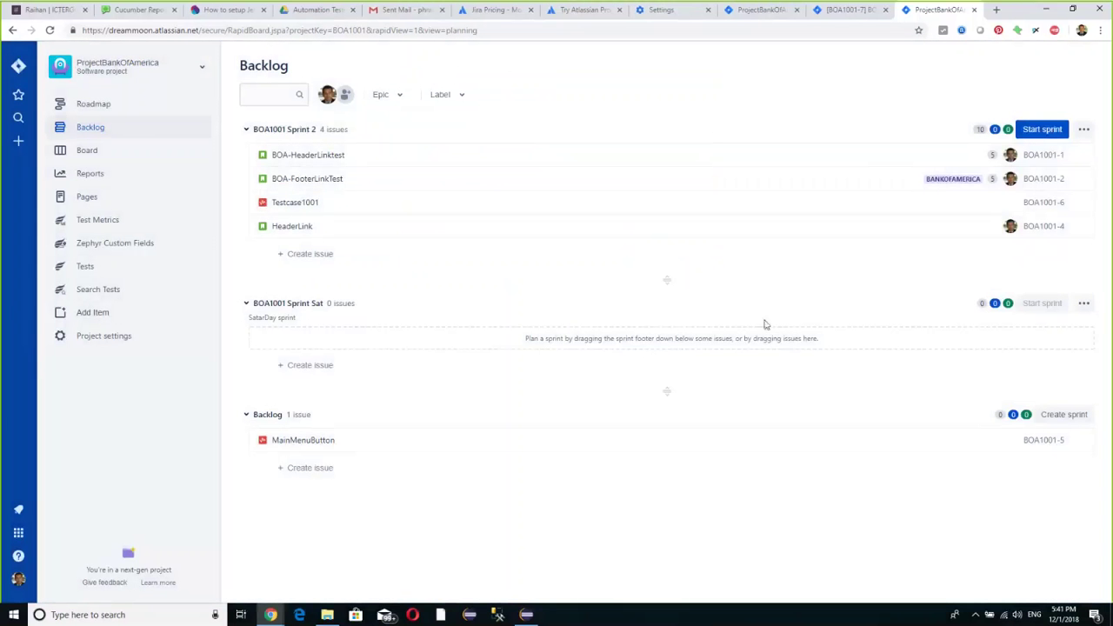
pyautogui.click(283, 304)
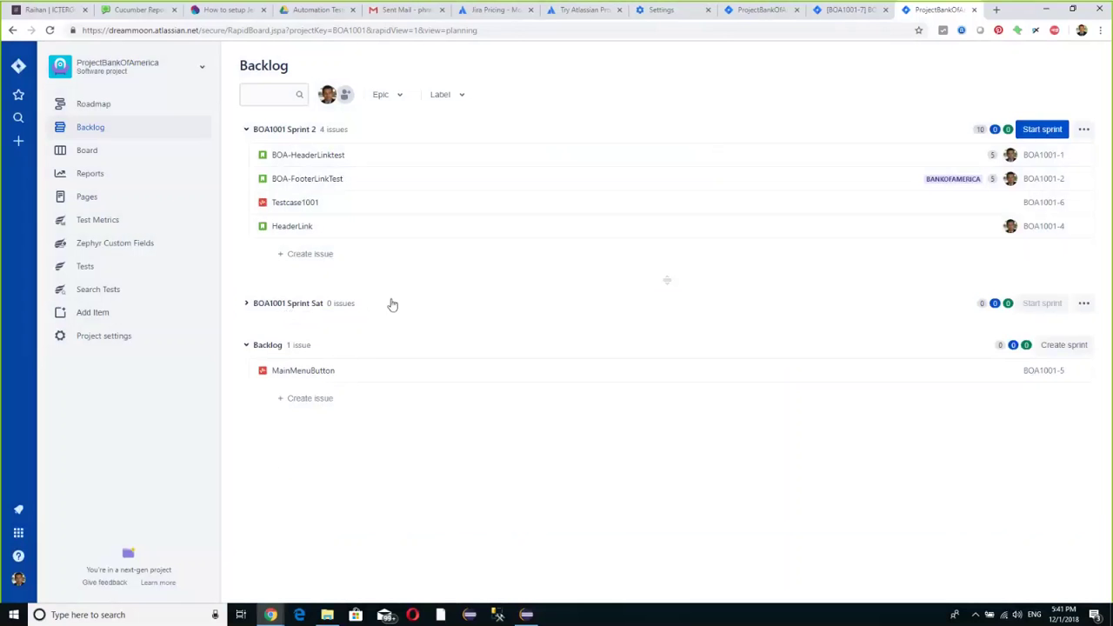
pyautogui.click(323, 306)
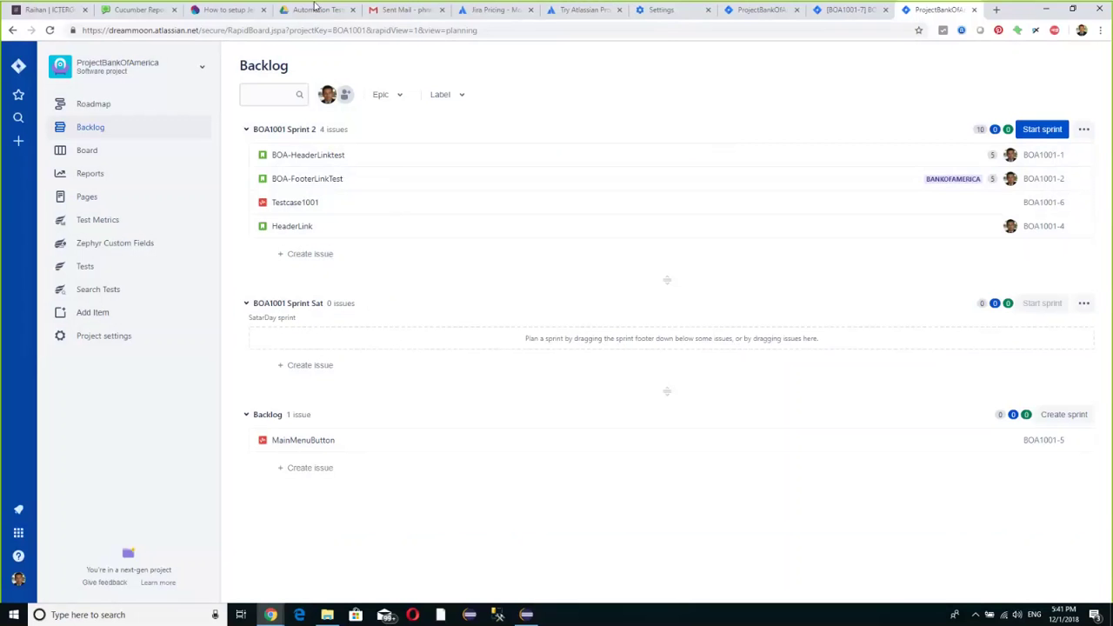
# Return to the "BOA Header and Footer test" epic and search for a BOA issue to link with the "relates to" relation.
pyautogui.click(868, 10)
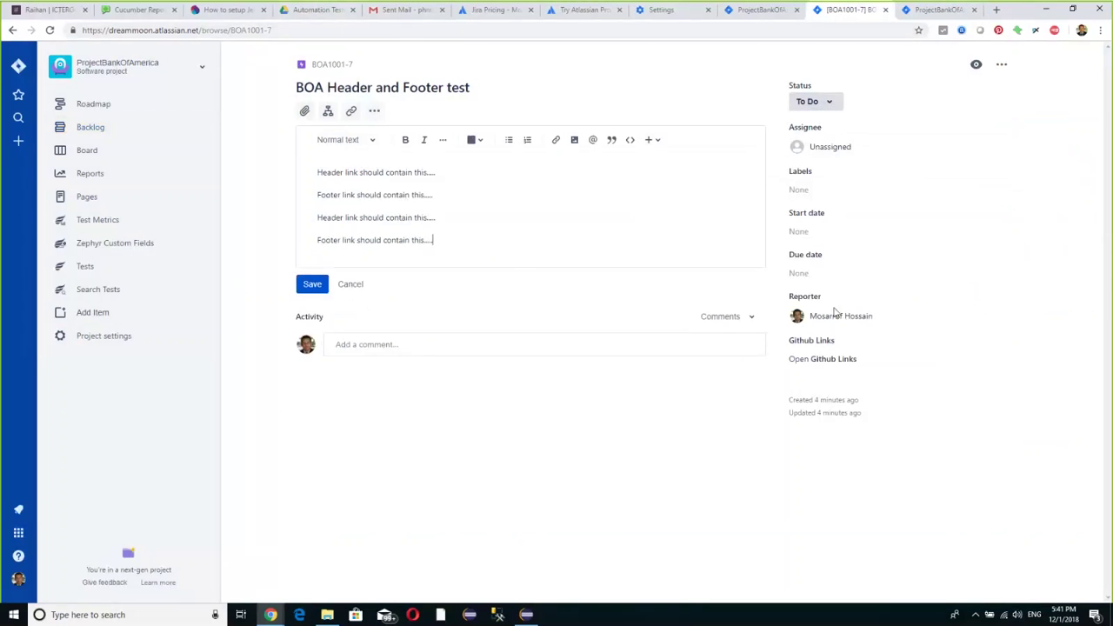
pyautogui.click(348, 113)
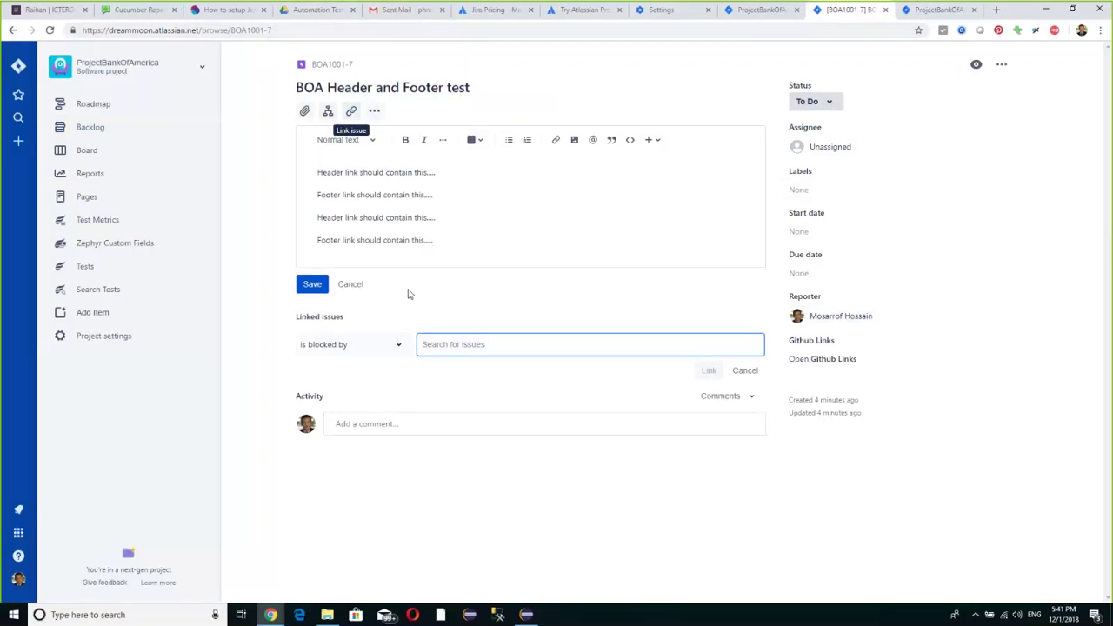
pyautogui.click(399, 347)
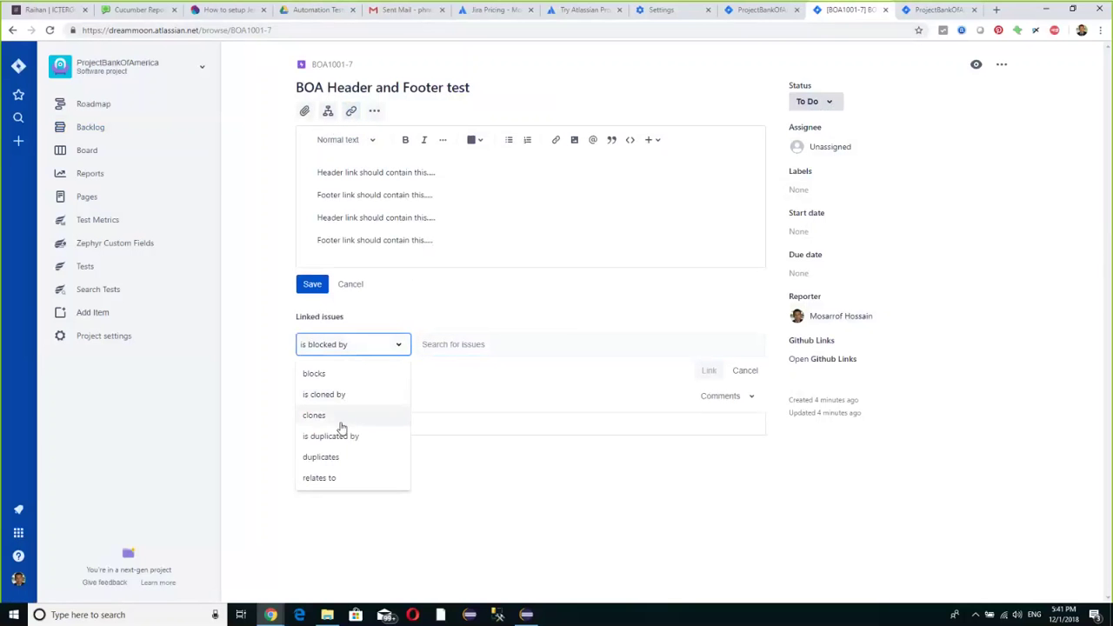
pyautogui.click(320, 479)
pyautogui.click(564, 342)
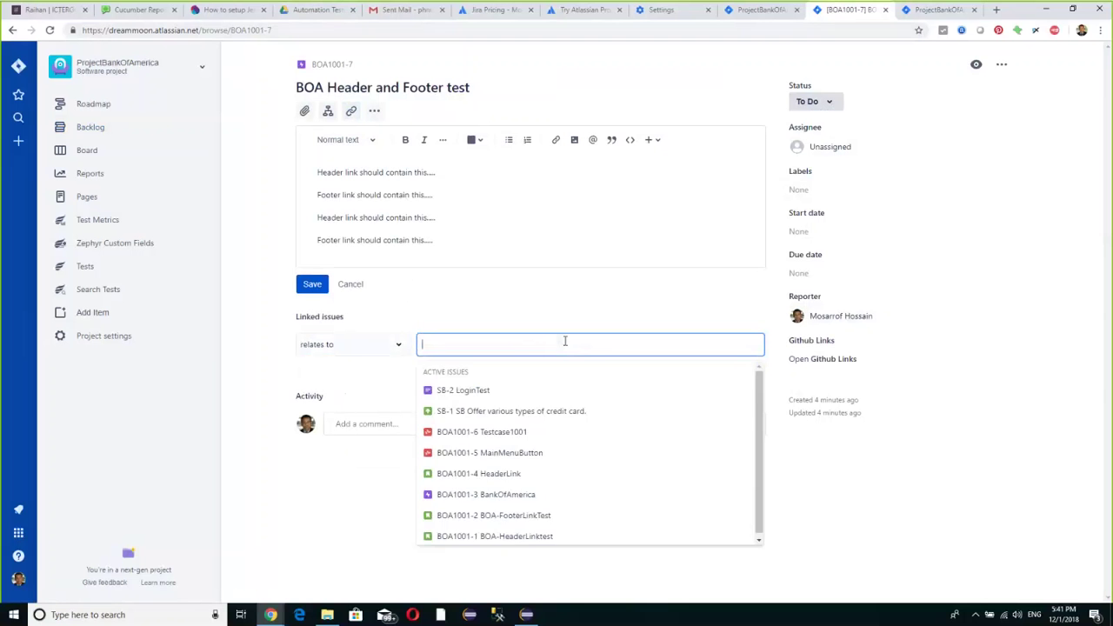
pyautogui.write('7')
pyautogui.press('BackSpace')
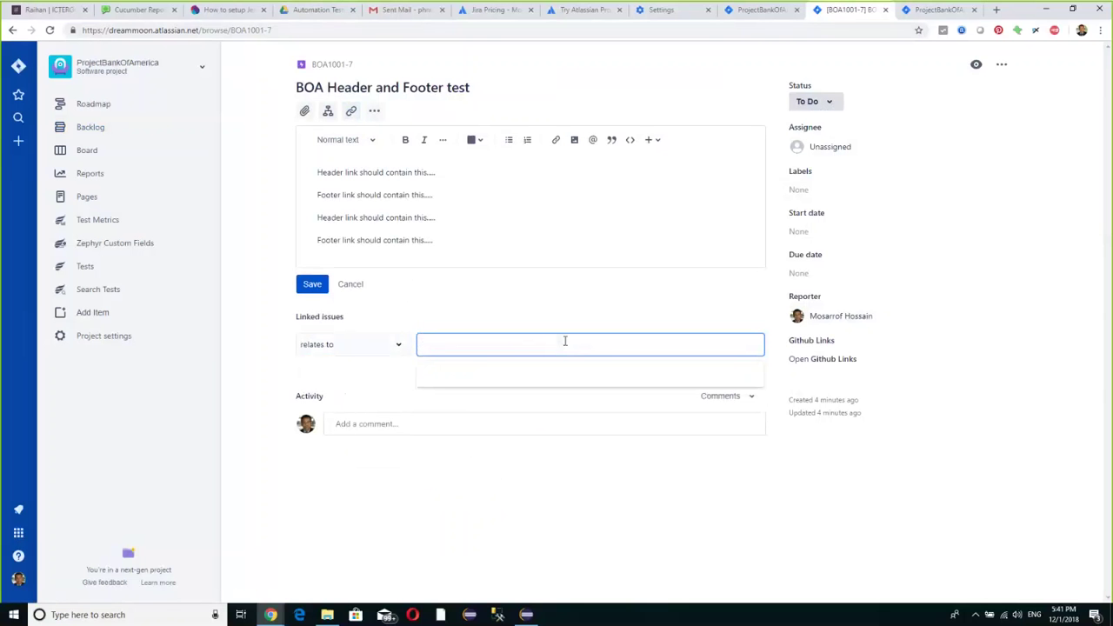
pyautogui.write('BOA')
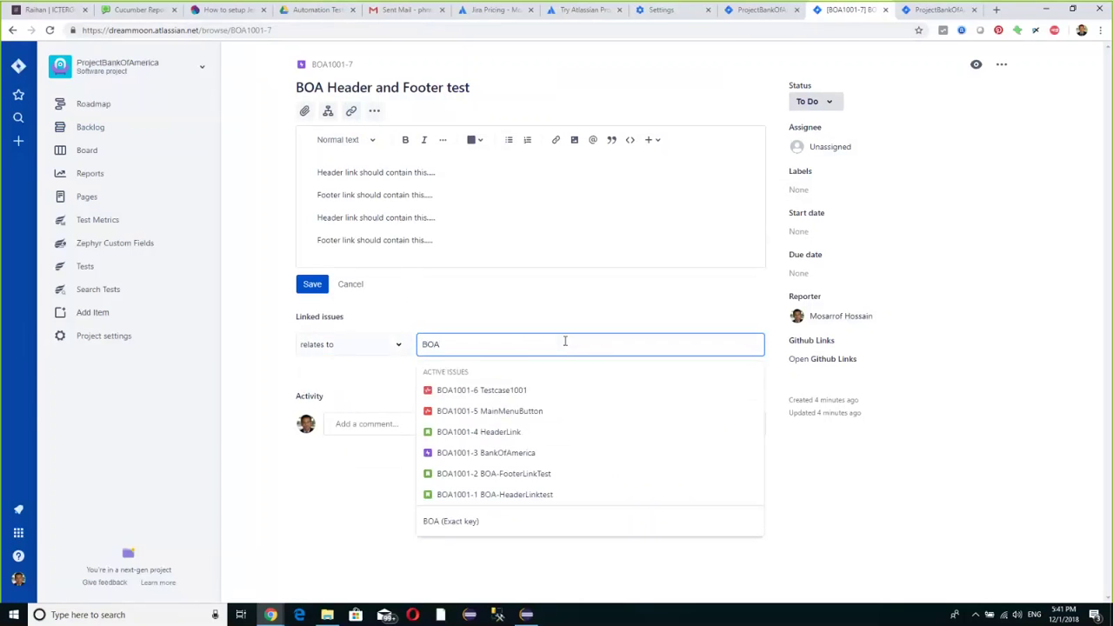
pyautogui.write('he')
pyautogui.click(395, 372)
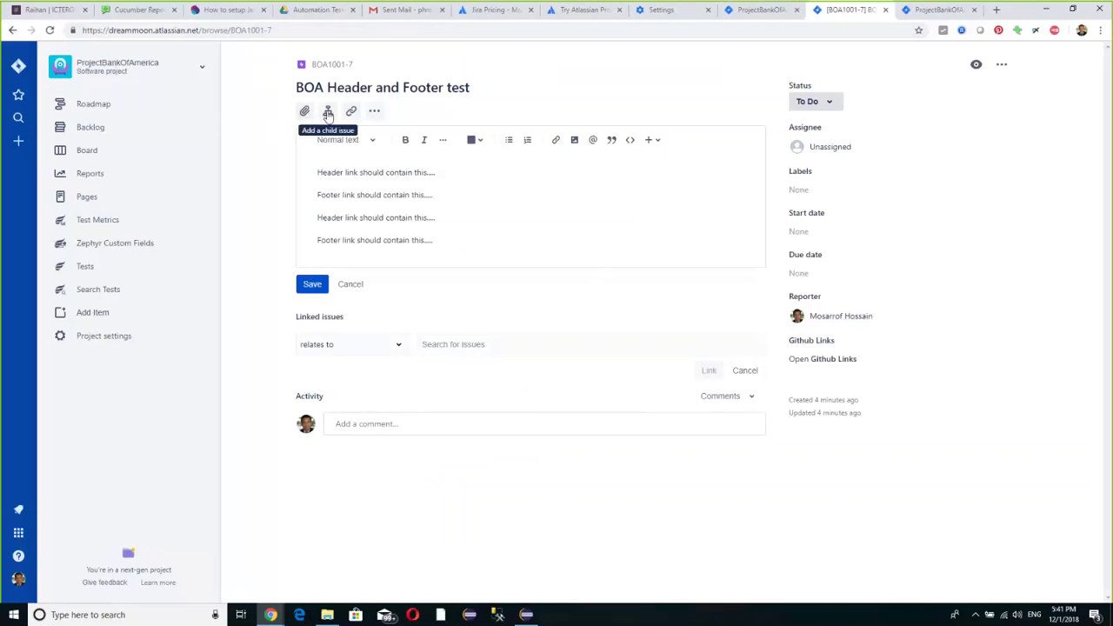
# Open the epic's child issue entry, check the backlog in the other browser tab, and return to the epic.
pyautogui.click(328, 113)
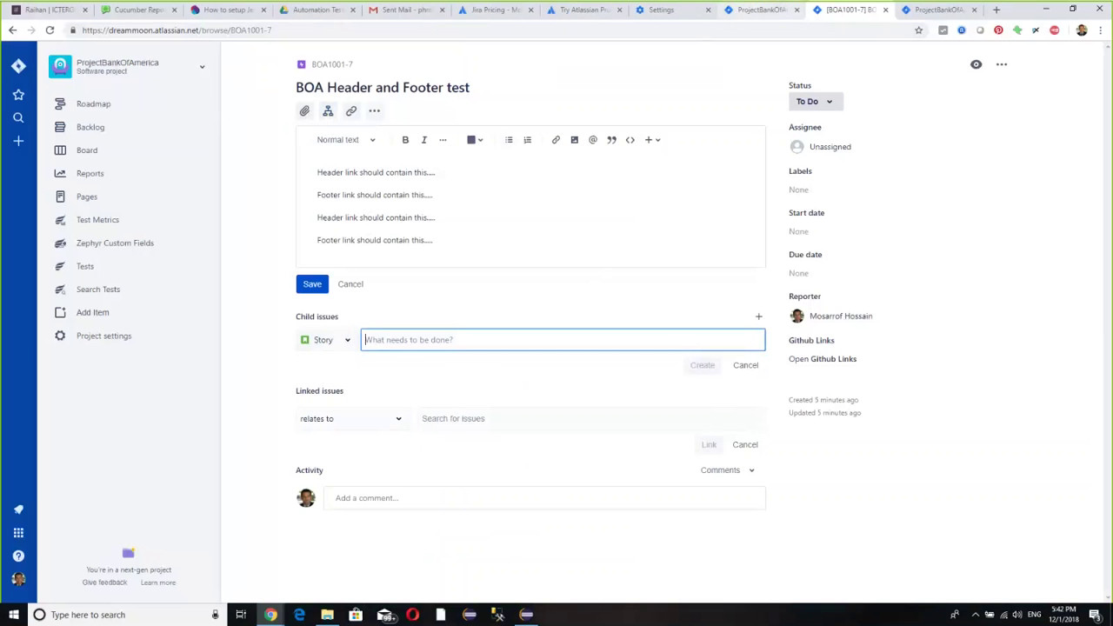
pyautogui.click(944, 10)
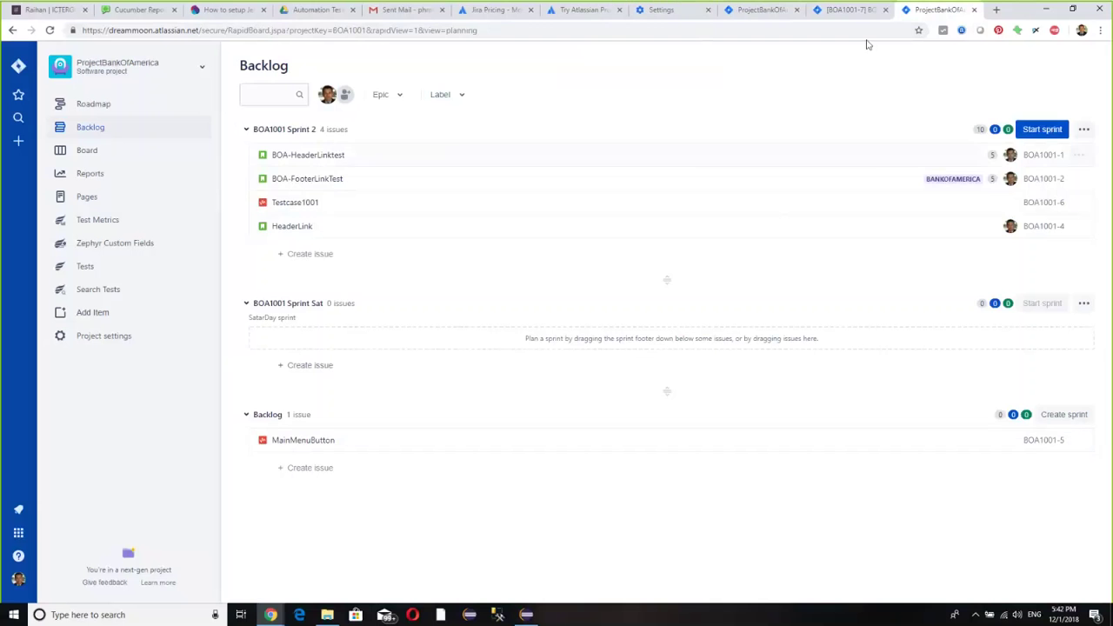
pyautogui.click(855, 11)
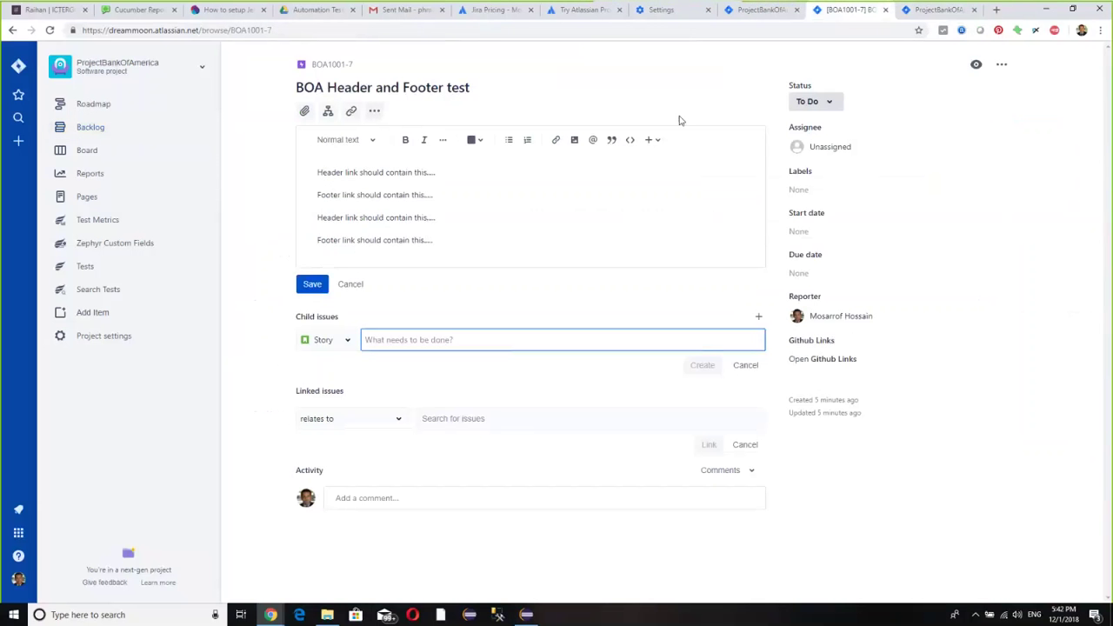
# View the epic's assignee and status choices without changing either one.
pyautogui.click(837, 147)
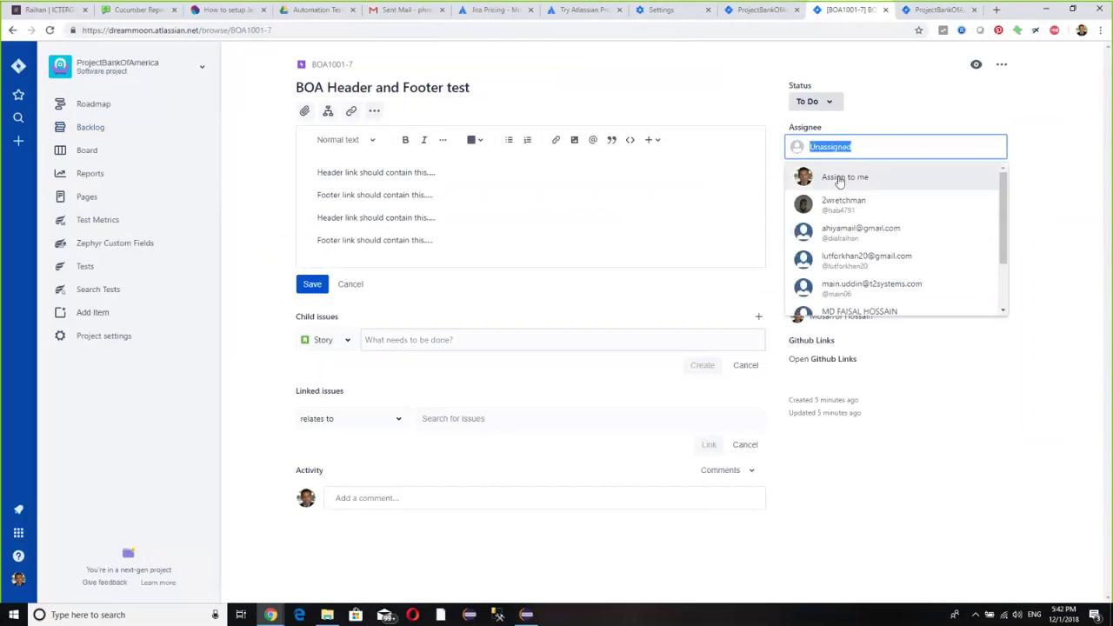
pyautogui.click(865, 110)
pyautogui.click(830, 102)
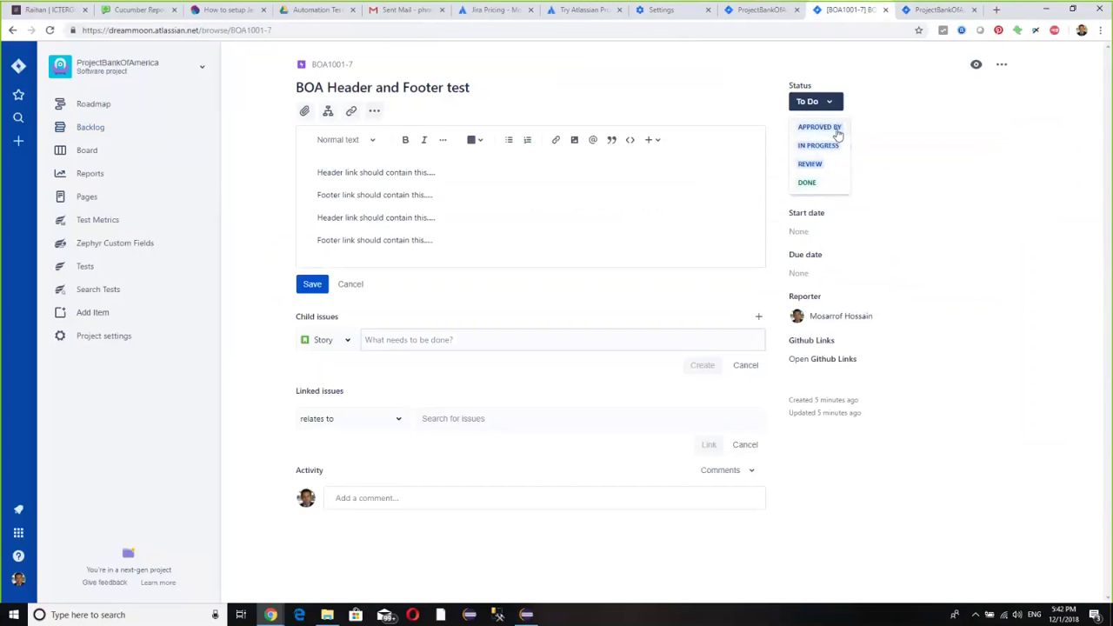
pyautogui.click(919, 126)
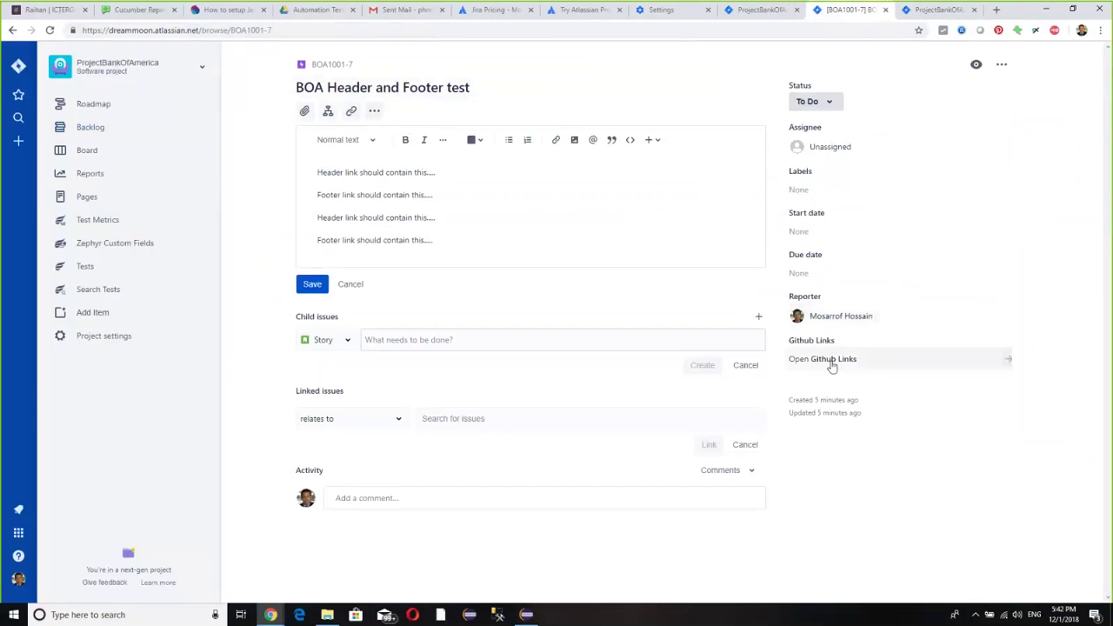
# Look at the Atlassian Marketplace apps that can be added to the epic, and return to the epic.
pyautogui.click(374, 111)
pyautogui.click(404, 142)
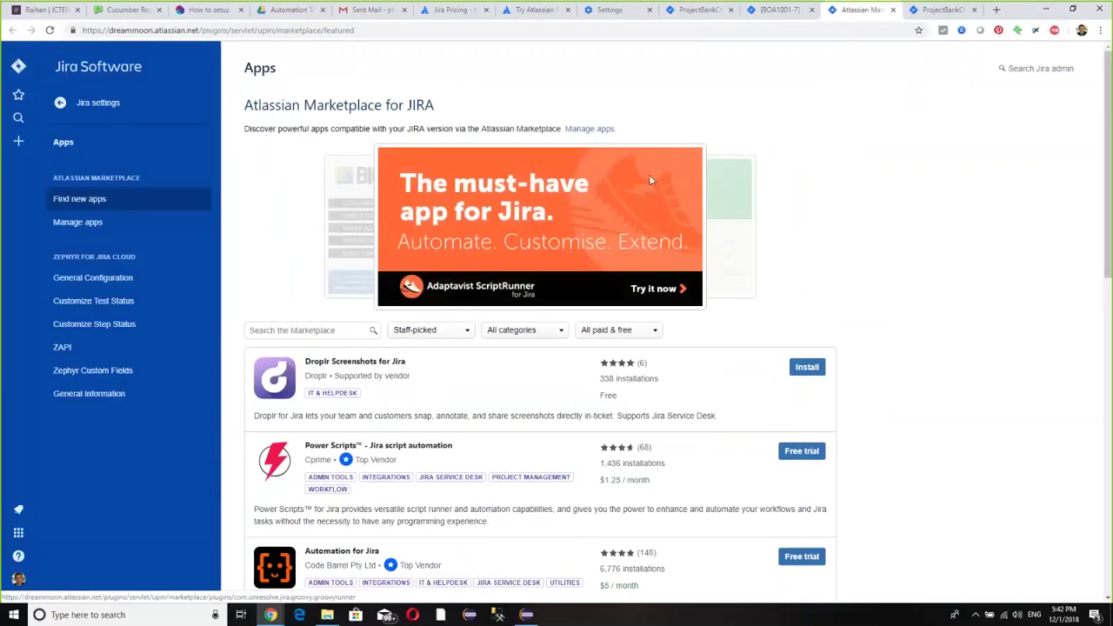
pyautogui.click(894, 10)
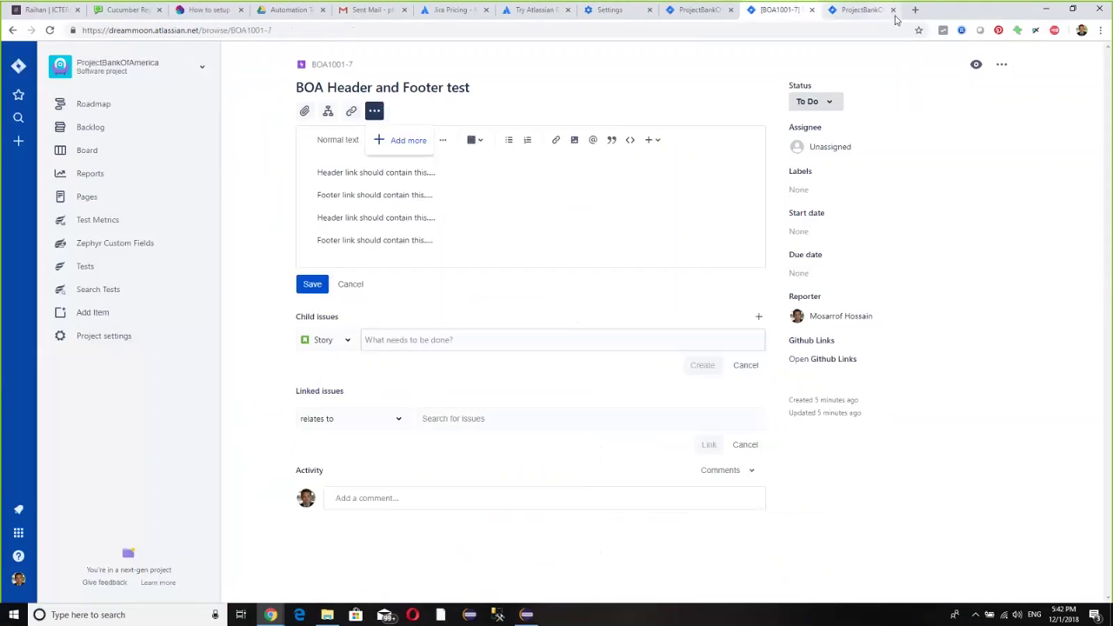
# Open the move form for the "BOA Header and Footer test" epic and view the available destination projects without choosing one.
pyautogui.click(1003, 67)
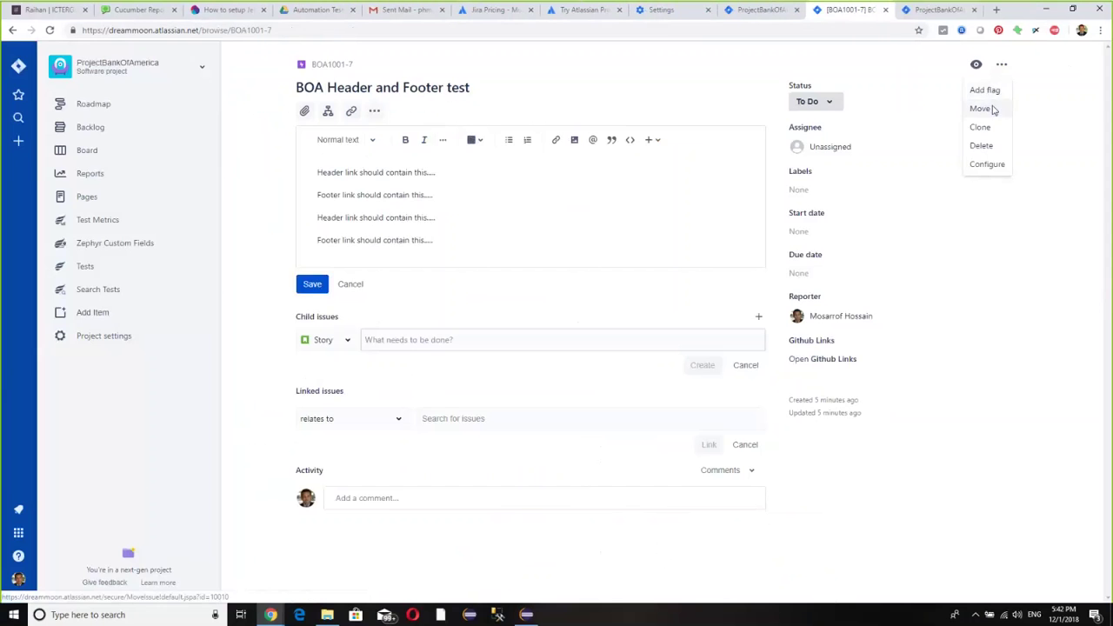
pyautogui.click(981, 109)
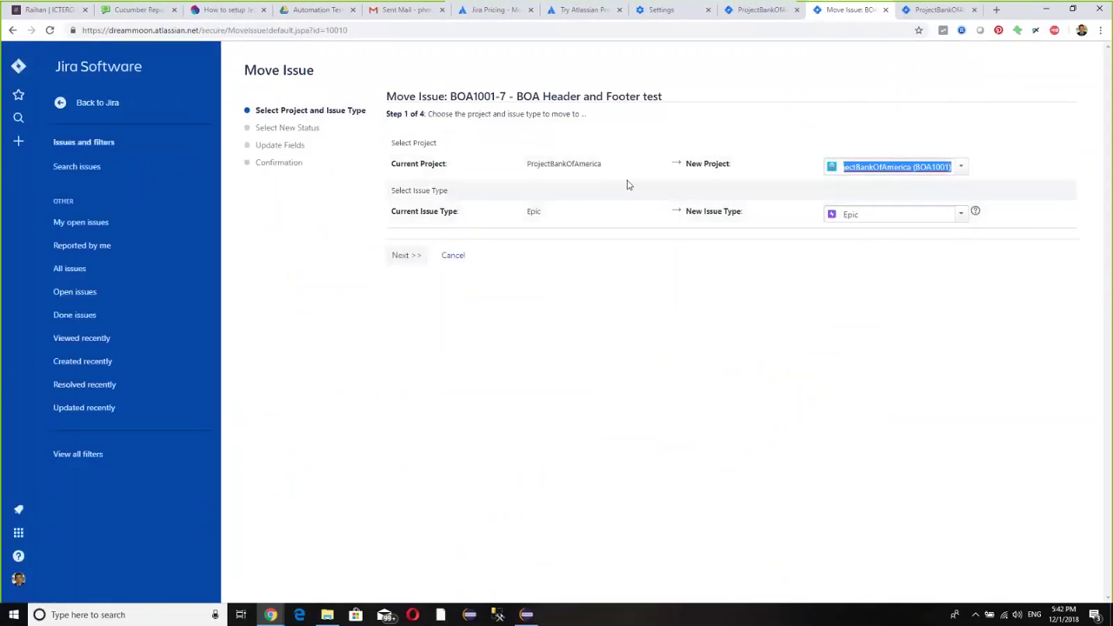
pyautogui.click(961, 168)
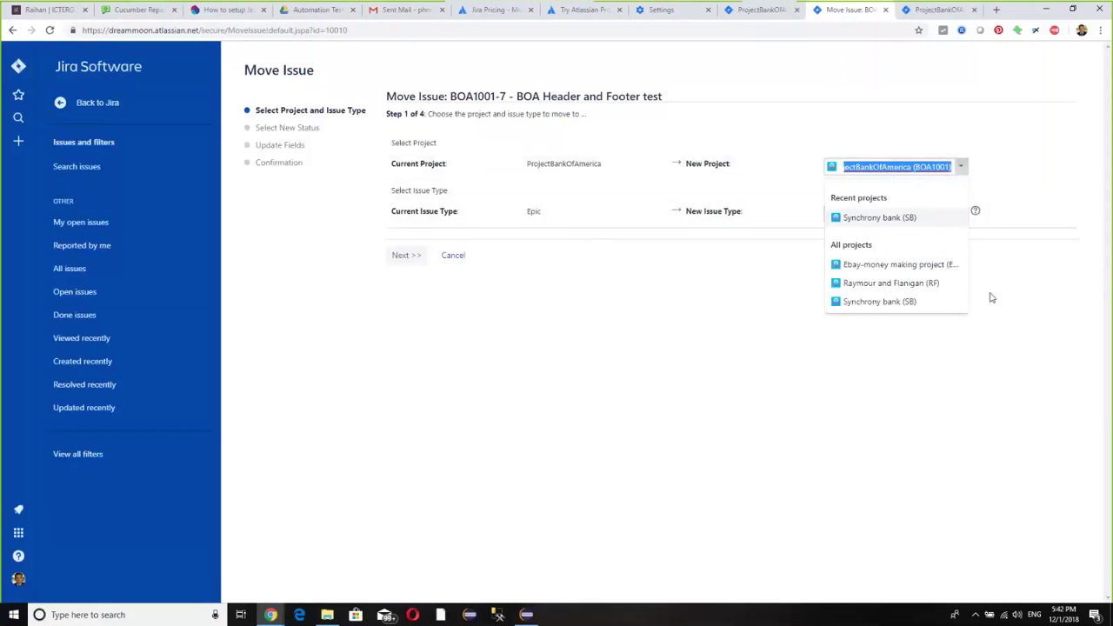
pyautogui.click(962, 169)
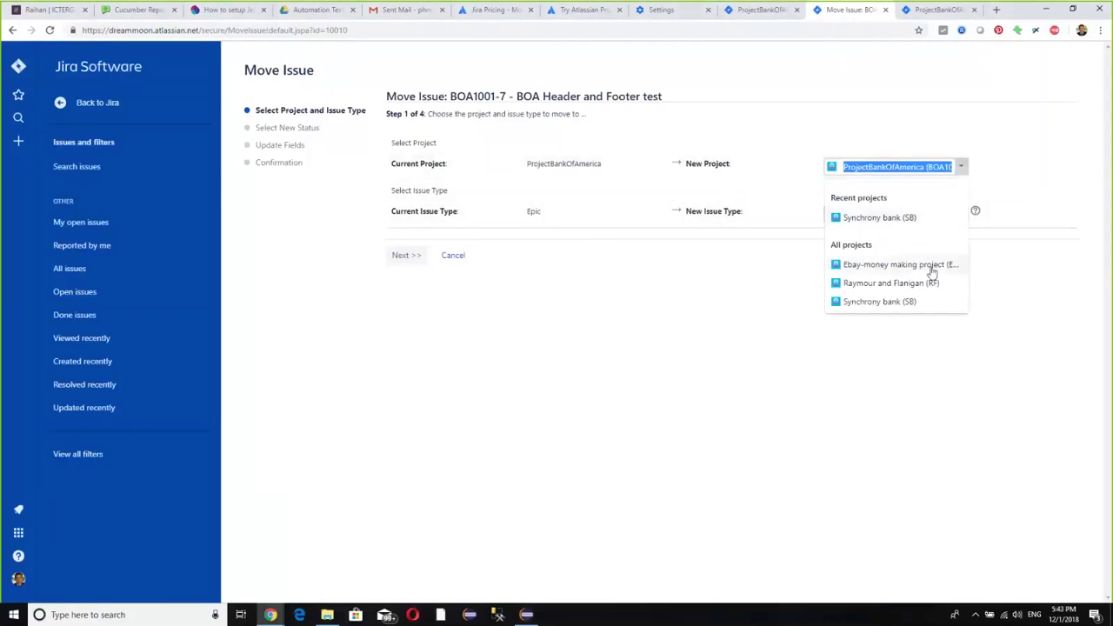
pyautogui.click(1013, 182)
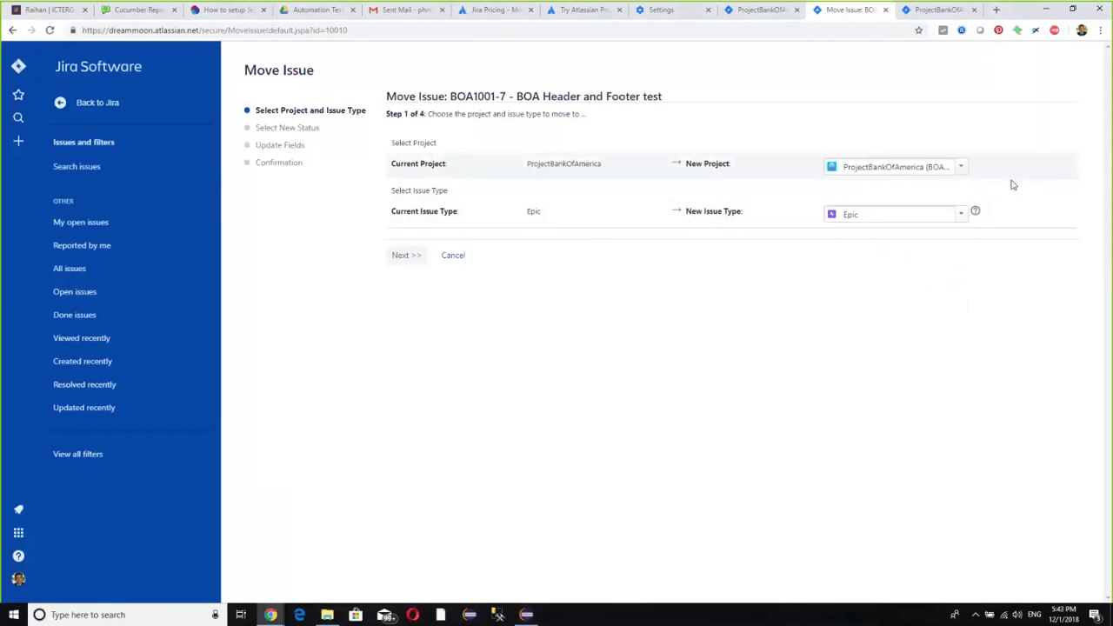
# Look through the new issue types and destination projects offered for moving the epic without choosing any of them.
pyautogui.click(962, 216)
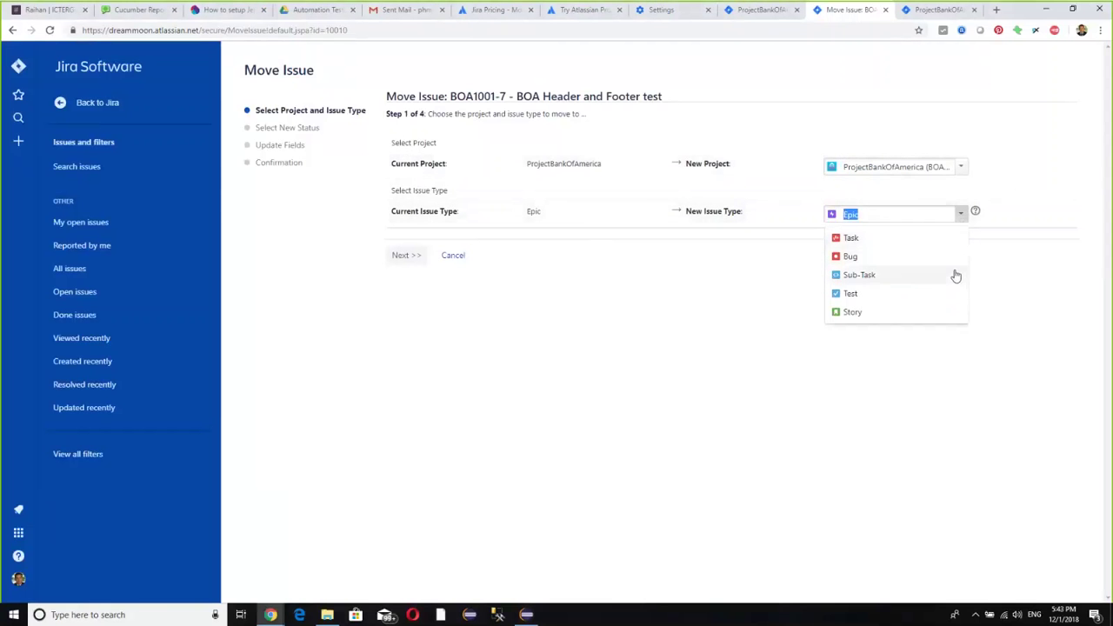
pyautogui.click(801, 275)
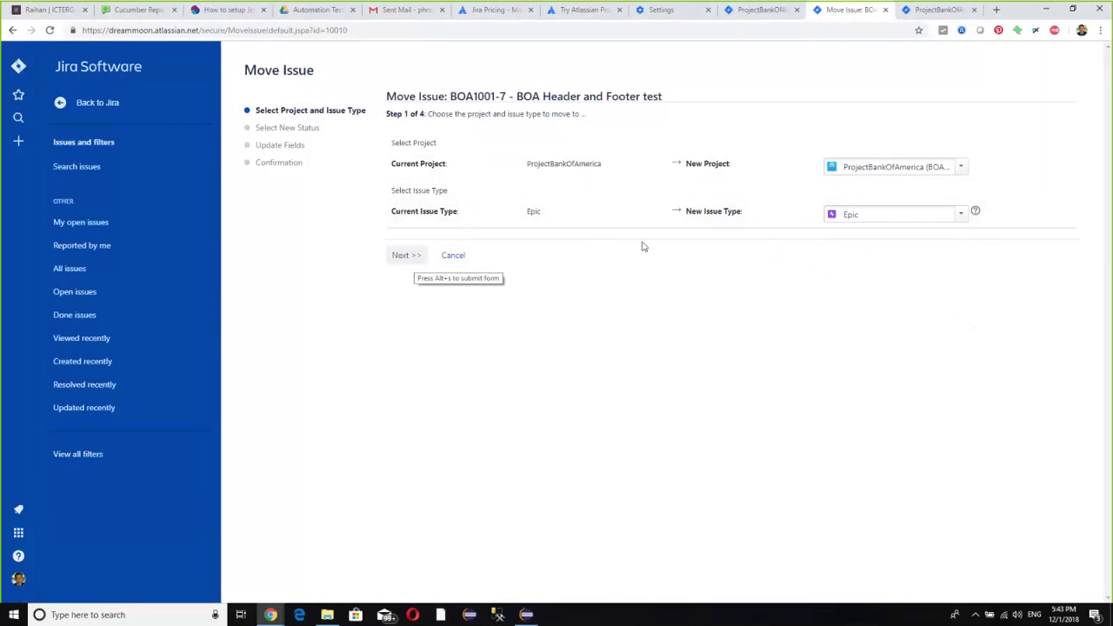
pyautogui.click(962, 169)
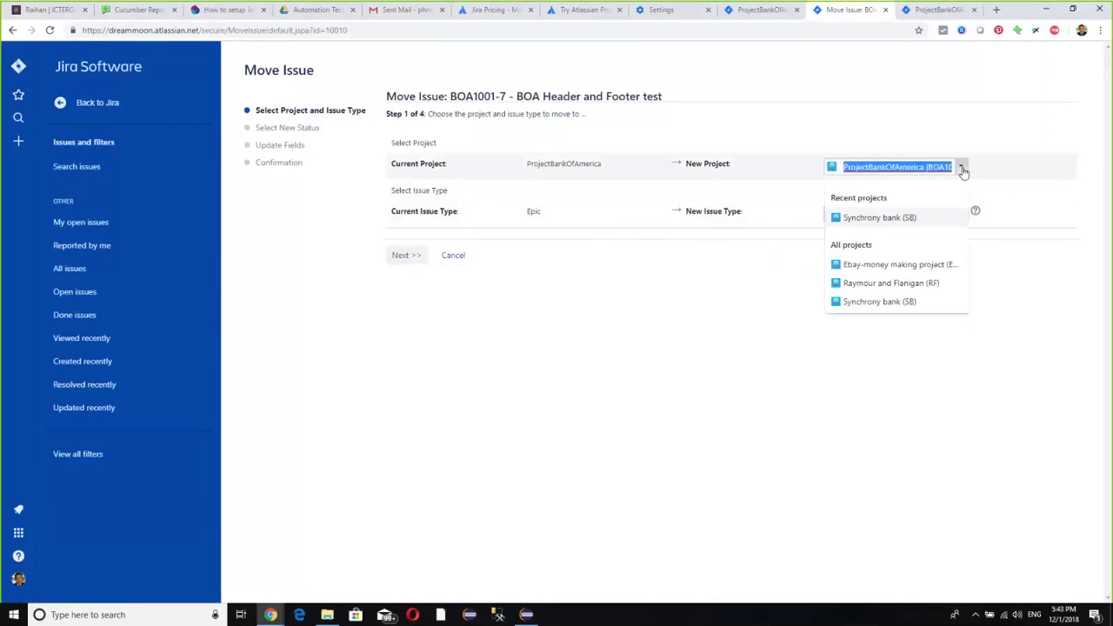
pyautogui.click(962, 169)
pyautogui.click(866, 187)
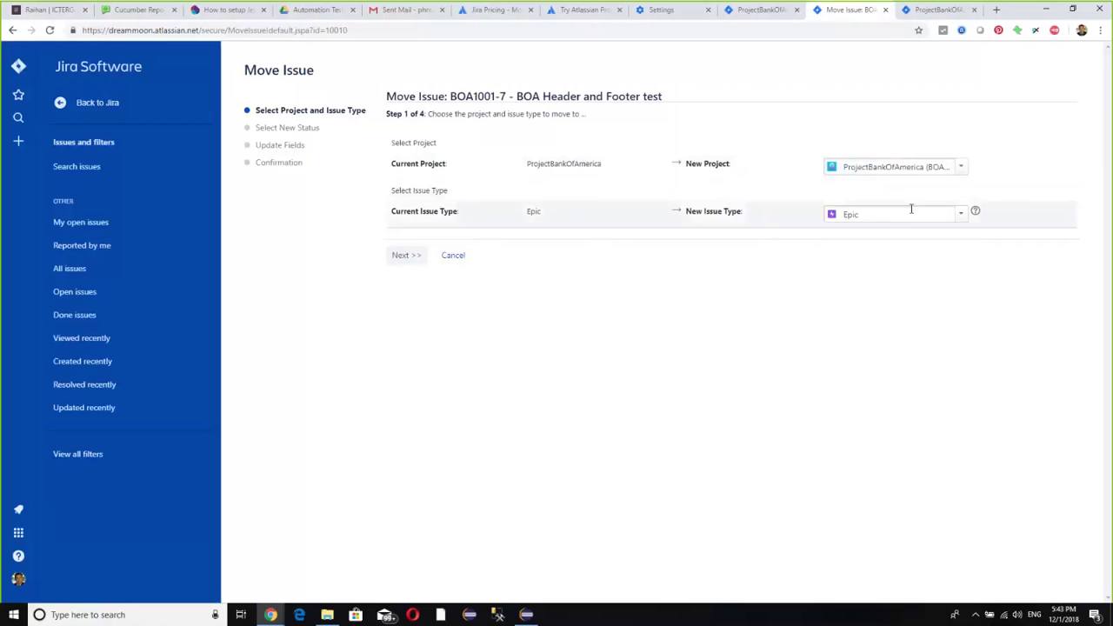
pyautogui.click(960, 215)
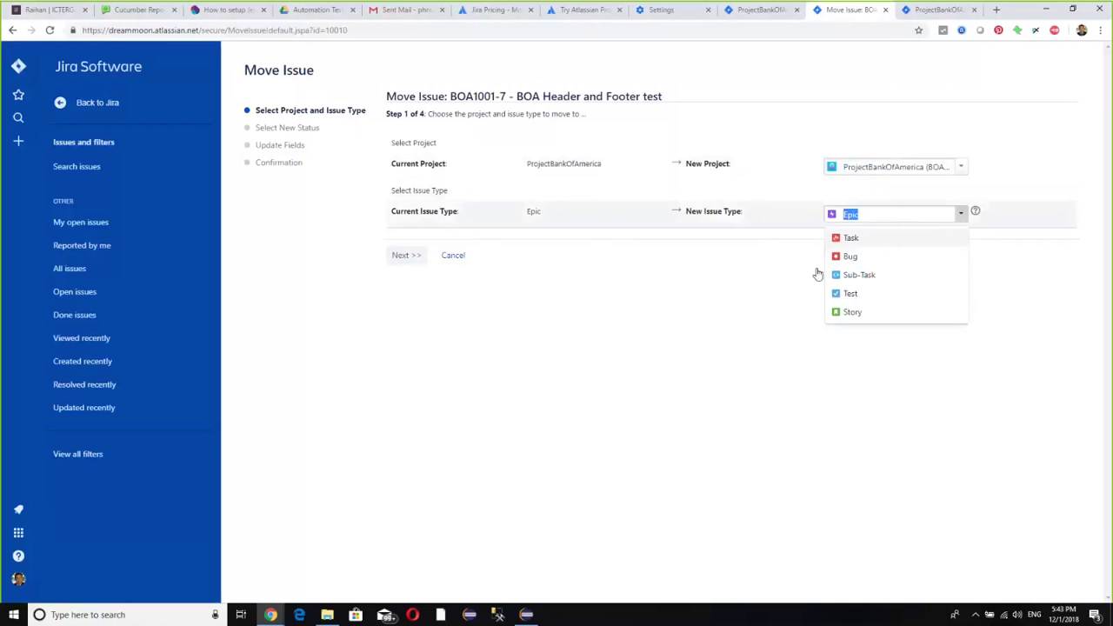
pyautogui.click(740, 281)
# Try to continue the move with ProjectBankOfAmerica and Epic left selected, and look at the destination projects again.
pyautogui.click(407, 255)
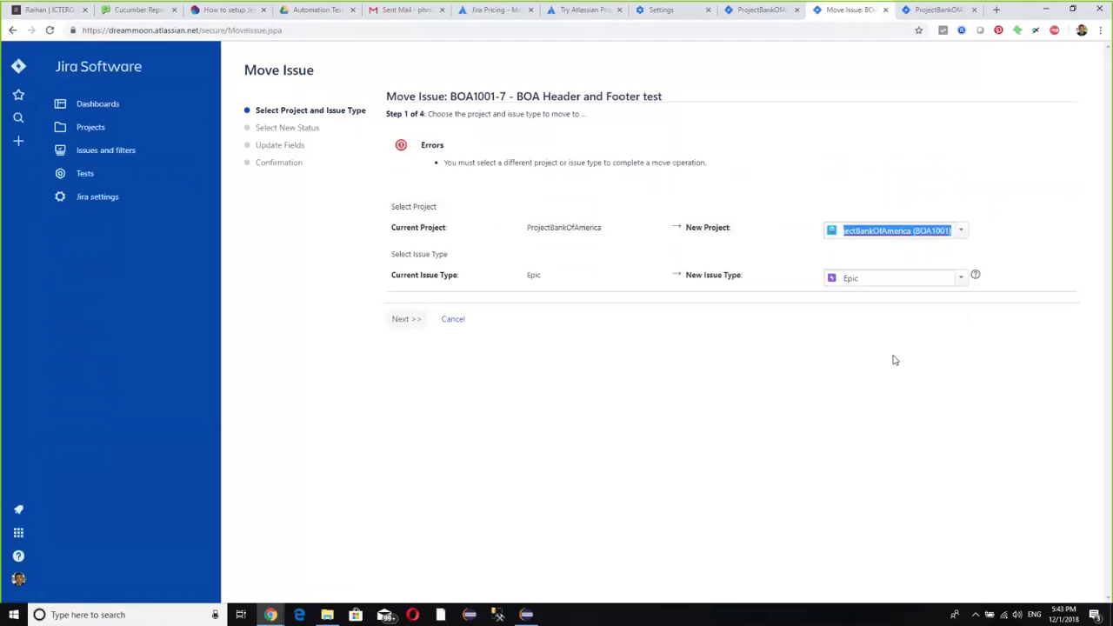
pyautogui.click(961, 231)
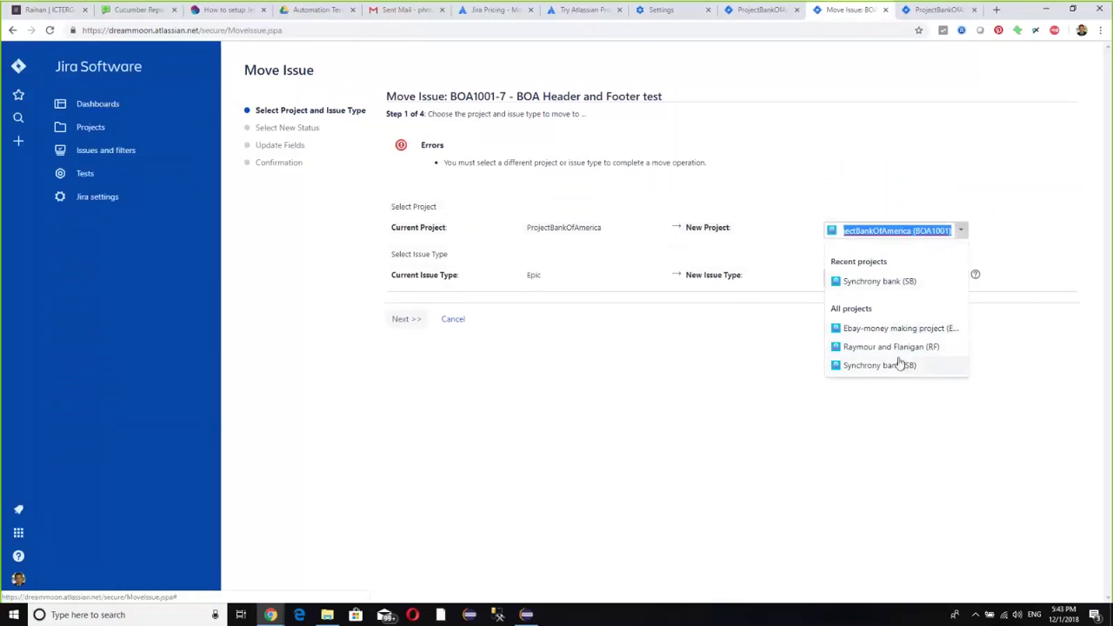
pyautogui.press('Escape')
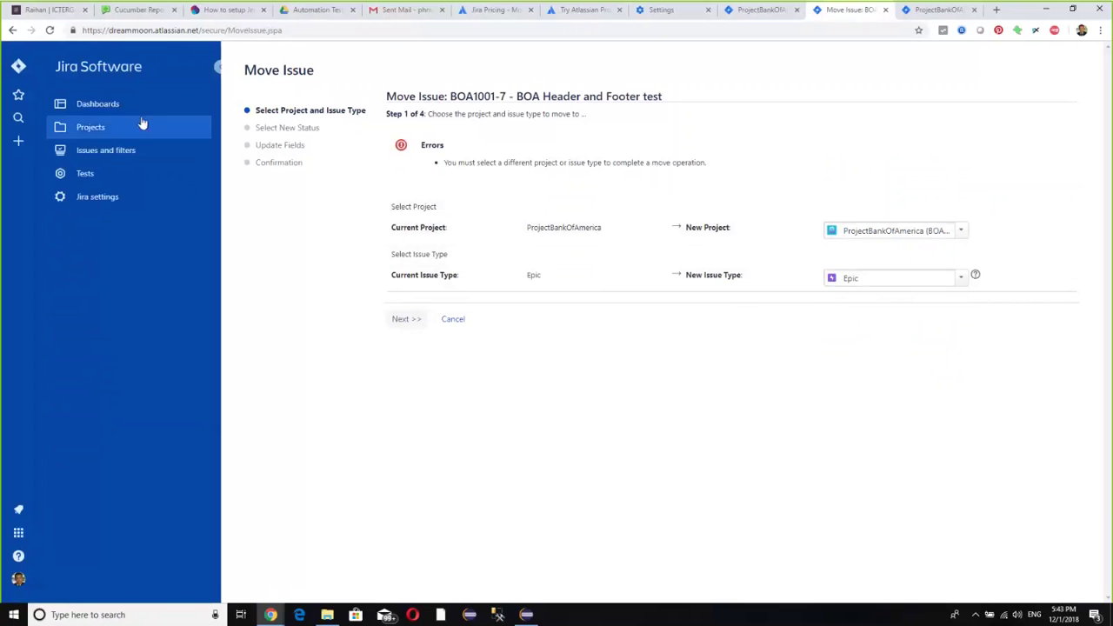
# Open the ProjectBankOfAmerica backlog from the projects list and move the MainMenuButton issue into BOA1001 Sprint Sat.
pyautogui.click(103, 115)
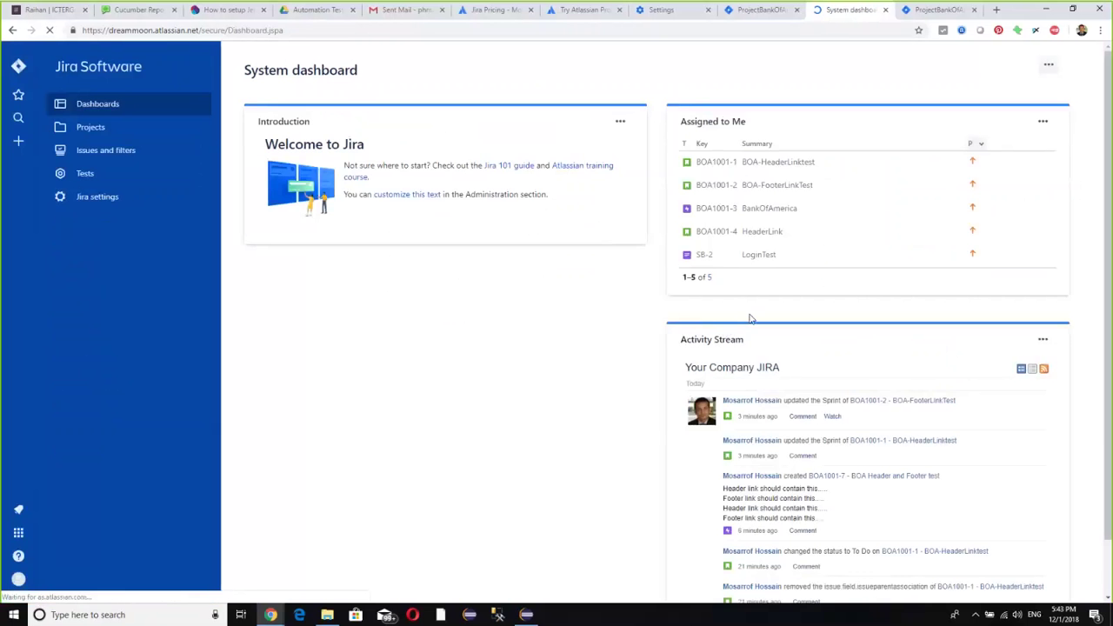
pyautogui.click(100, 127)
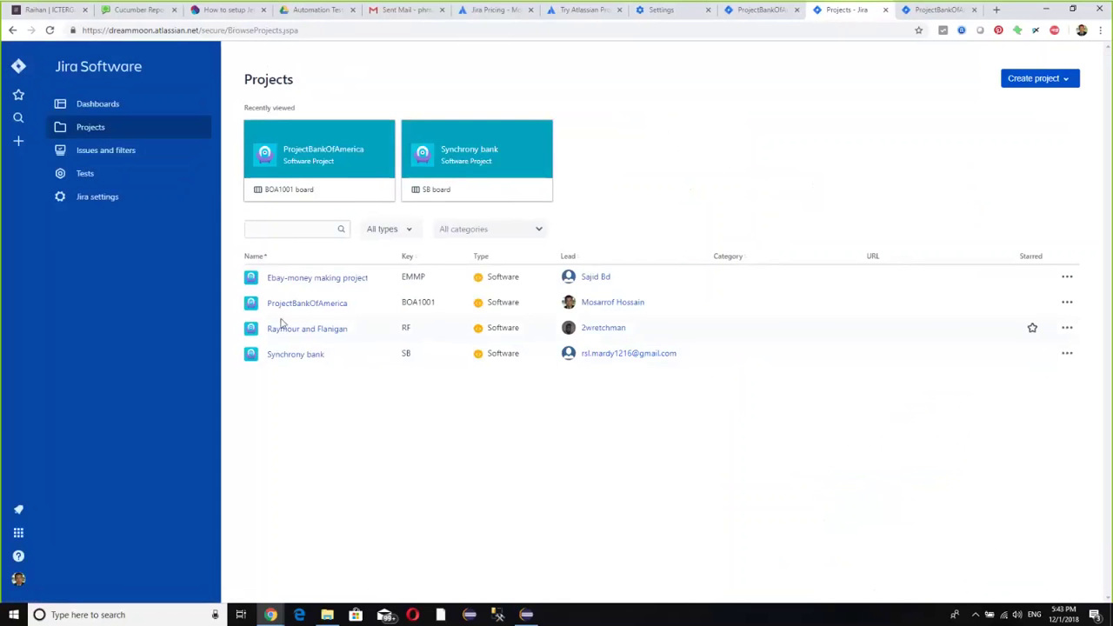
pyautogui.click(304, 303)
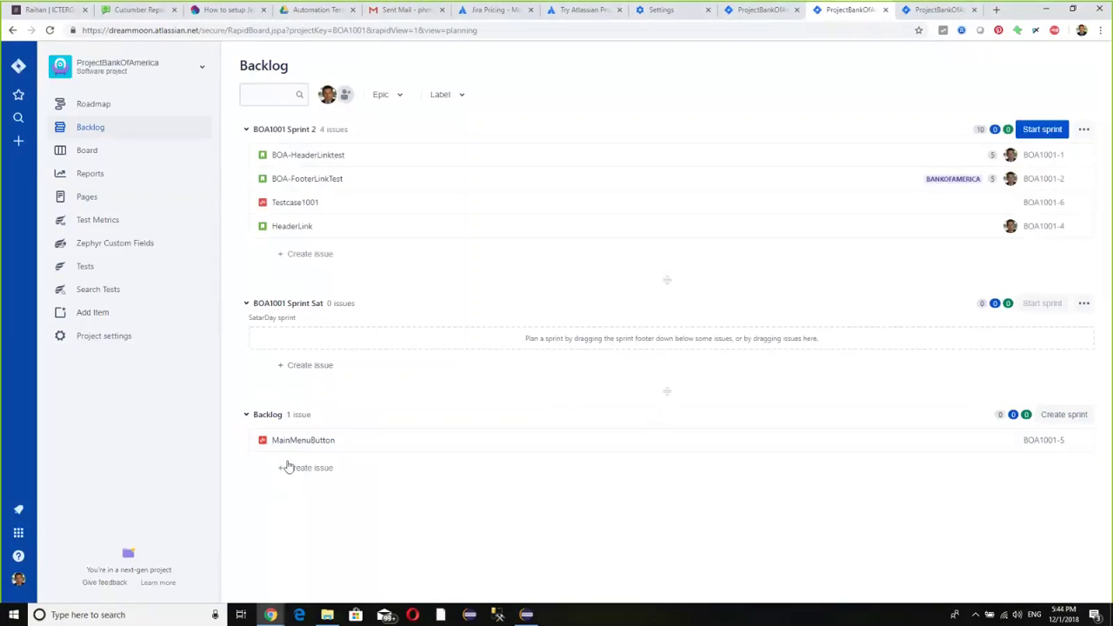
pyautogui.moveTo(336, 441); pyautogui.dragTo(340, 334)
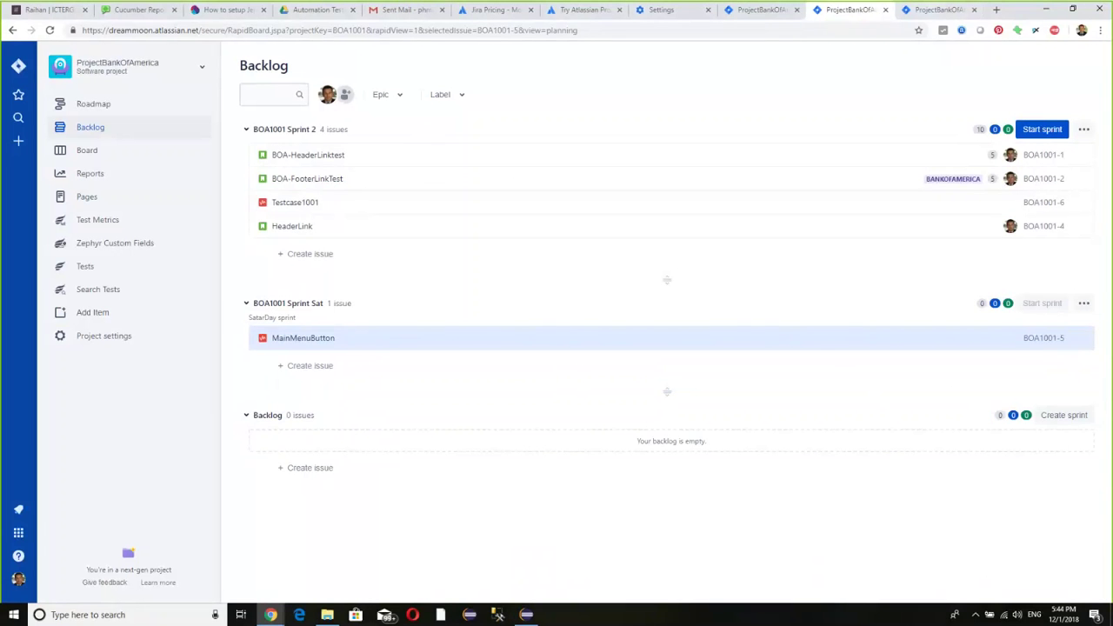
# View the actions and move targets available for the MainMenuButton issue in the other tab's backlog without choosing one.
pyautogui.click(940, 9)
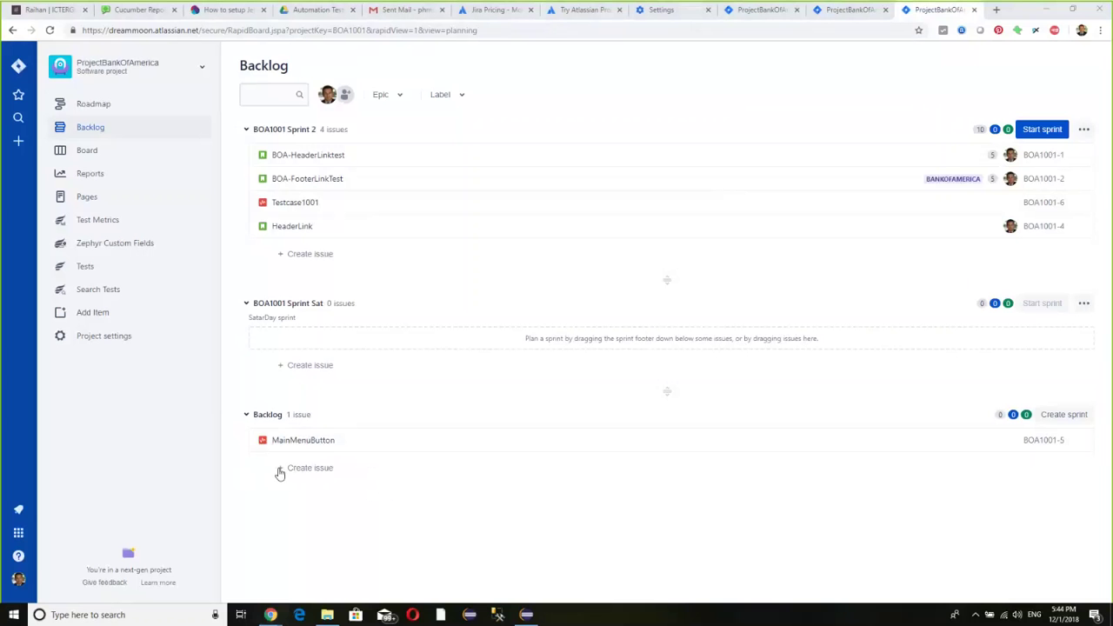
pyautogui.moveTo(318, 510); pyautogui.dragTo(398, 515)
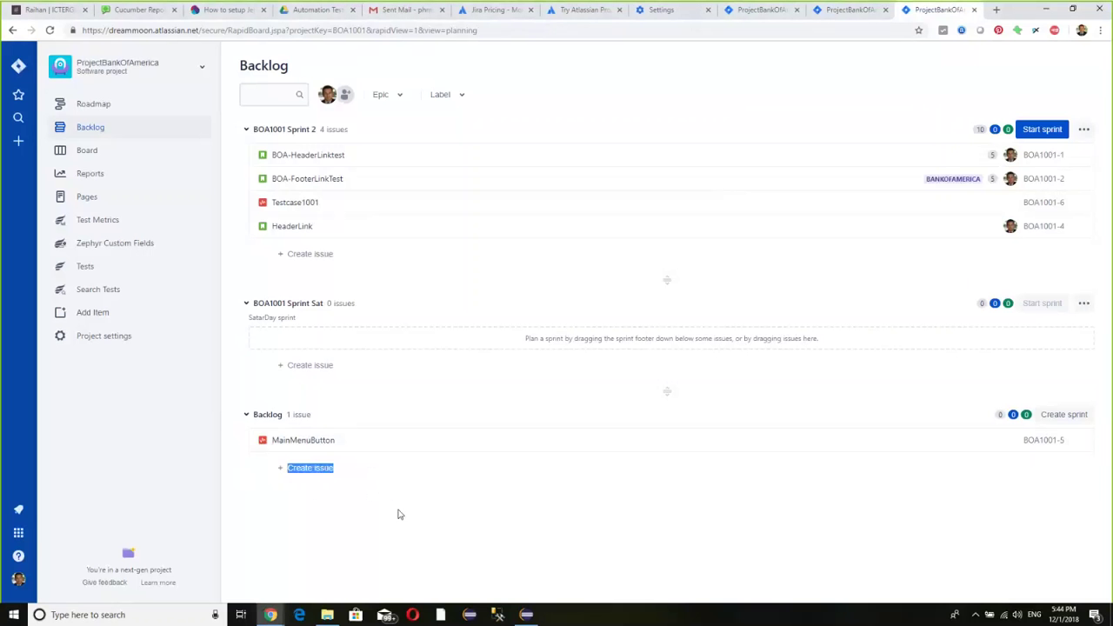
pyautogui.click(519, 514)
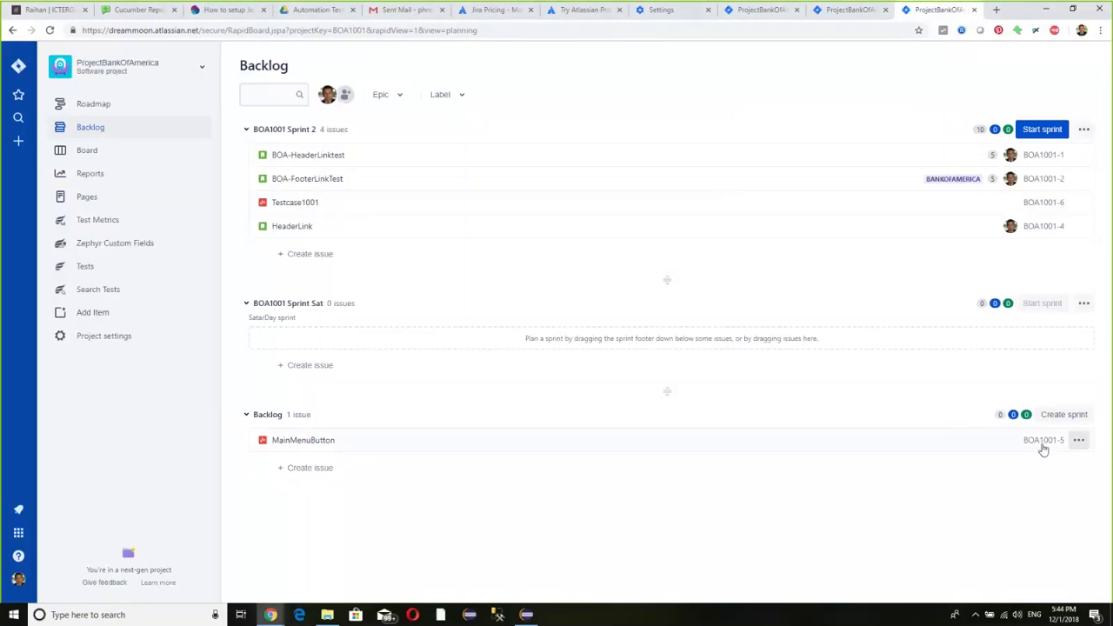
pyautogui.click(1078, 440)
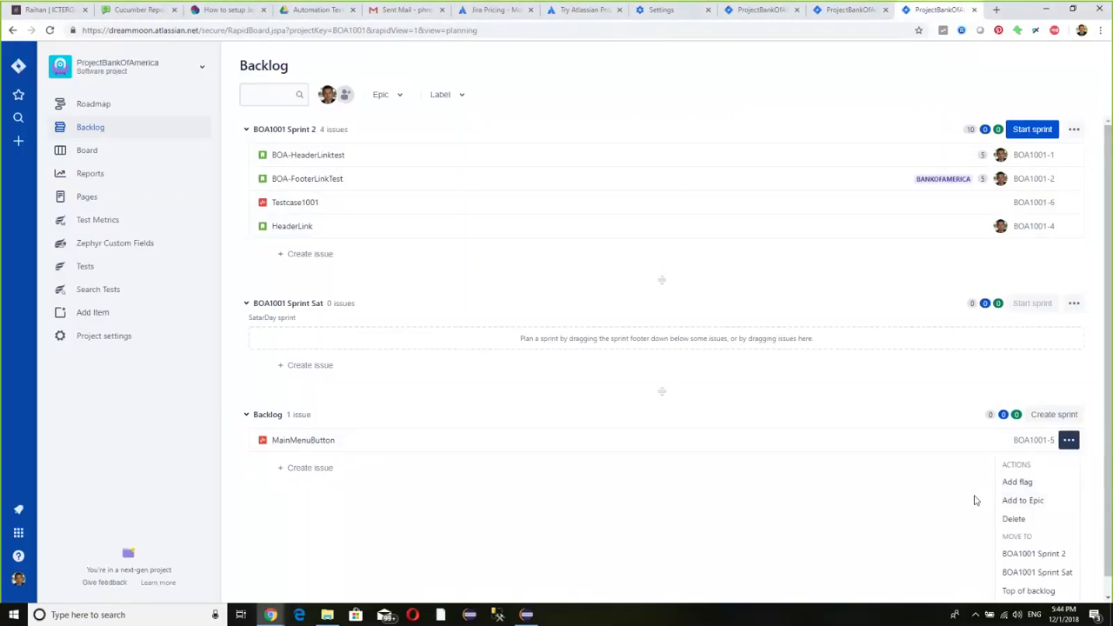
pyautogui.scroll(-1, 1024, 504)
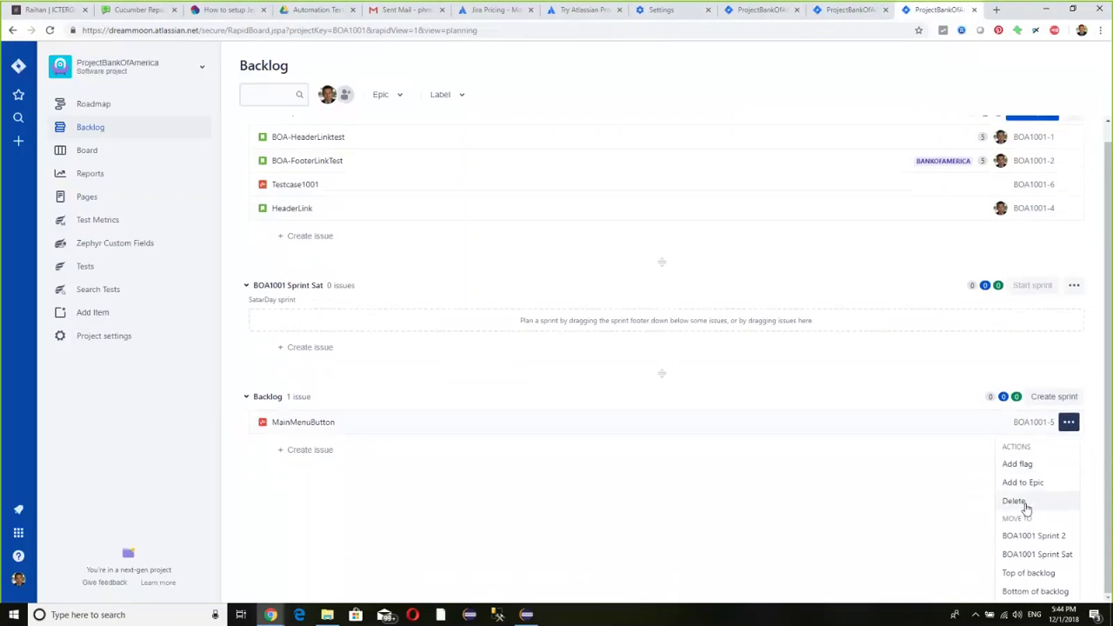
pyautogui.click(967, 495)
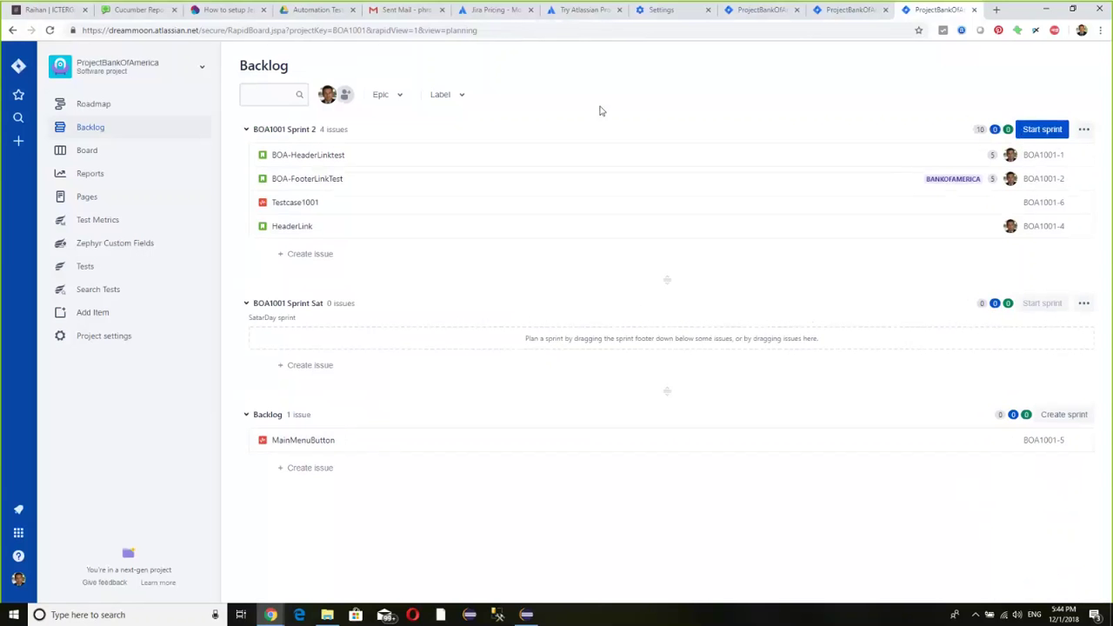
# Check the updated backlog in its browser tab and switch to the tab with the project's roadmap.
pyautogui.click(860, 9)
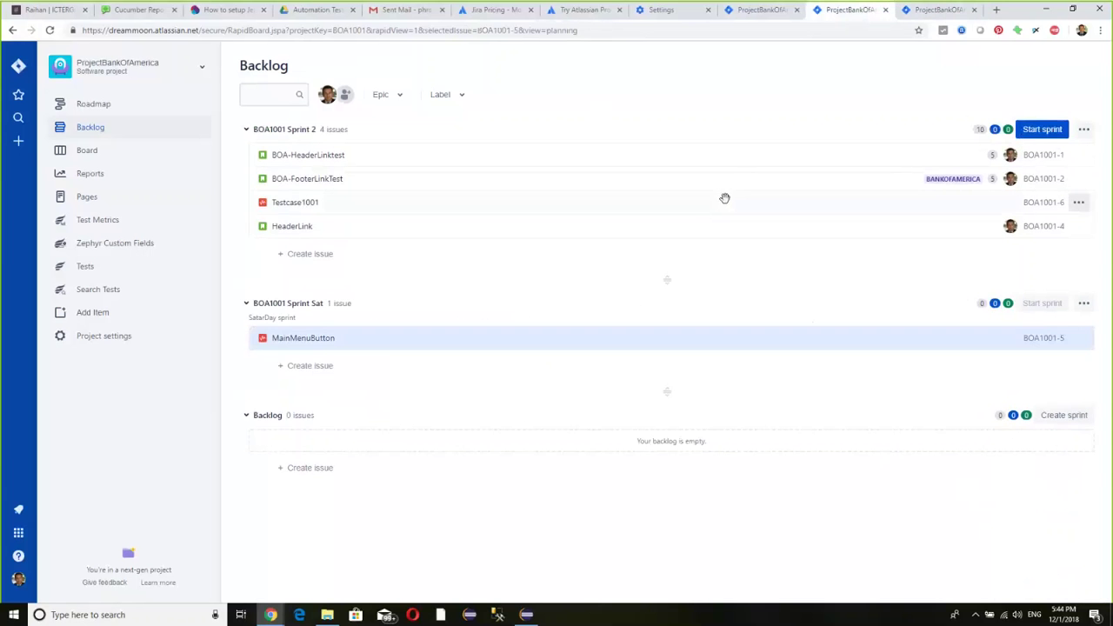
pyautogui.click(750, 8)
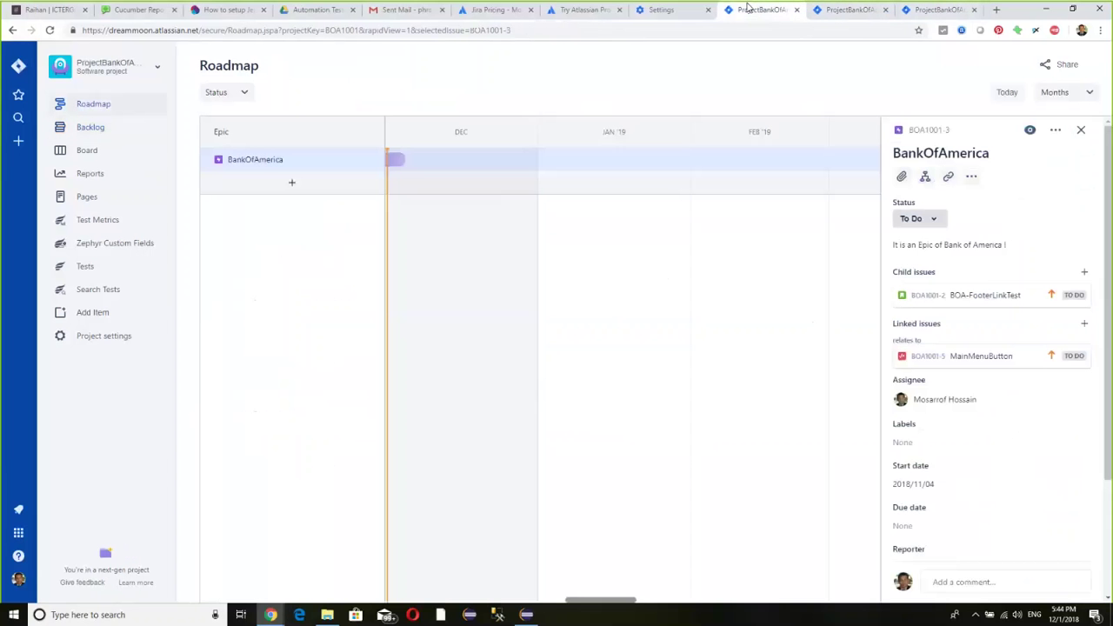